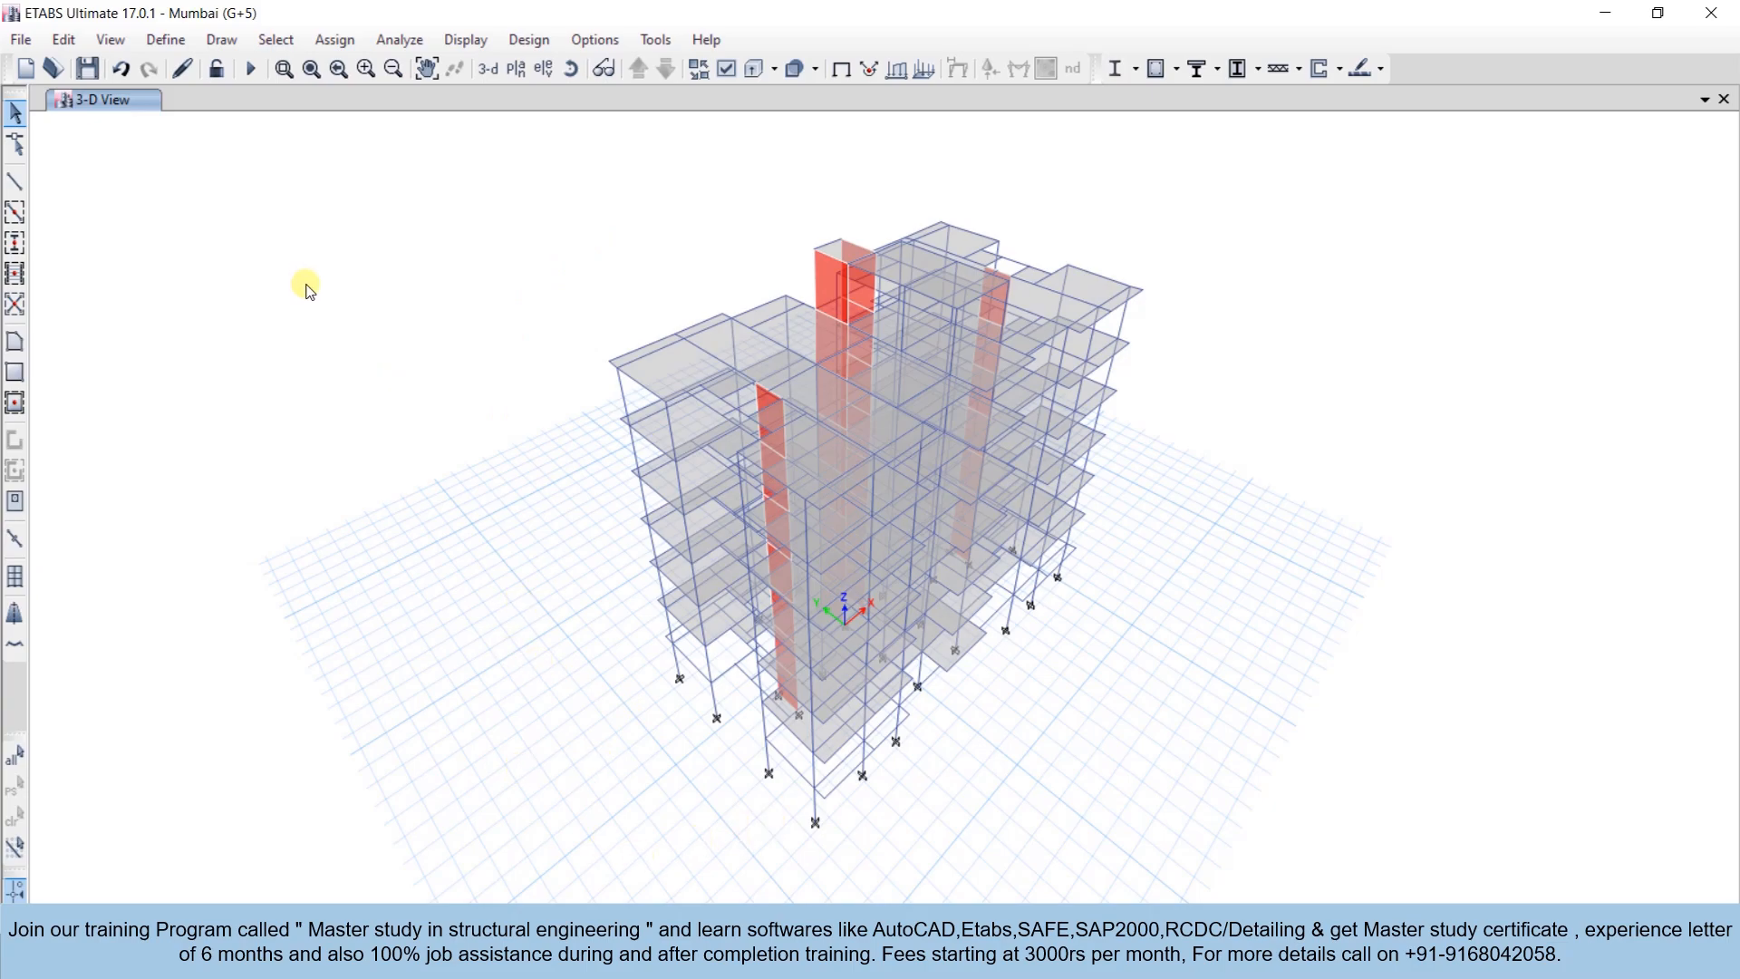
- Add a load pattern named Ex of type Seismic with self weight multiplier 0 and auto lateral load IS 1893:2016
left_click(168, 40)
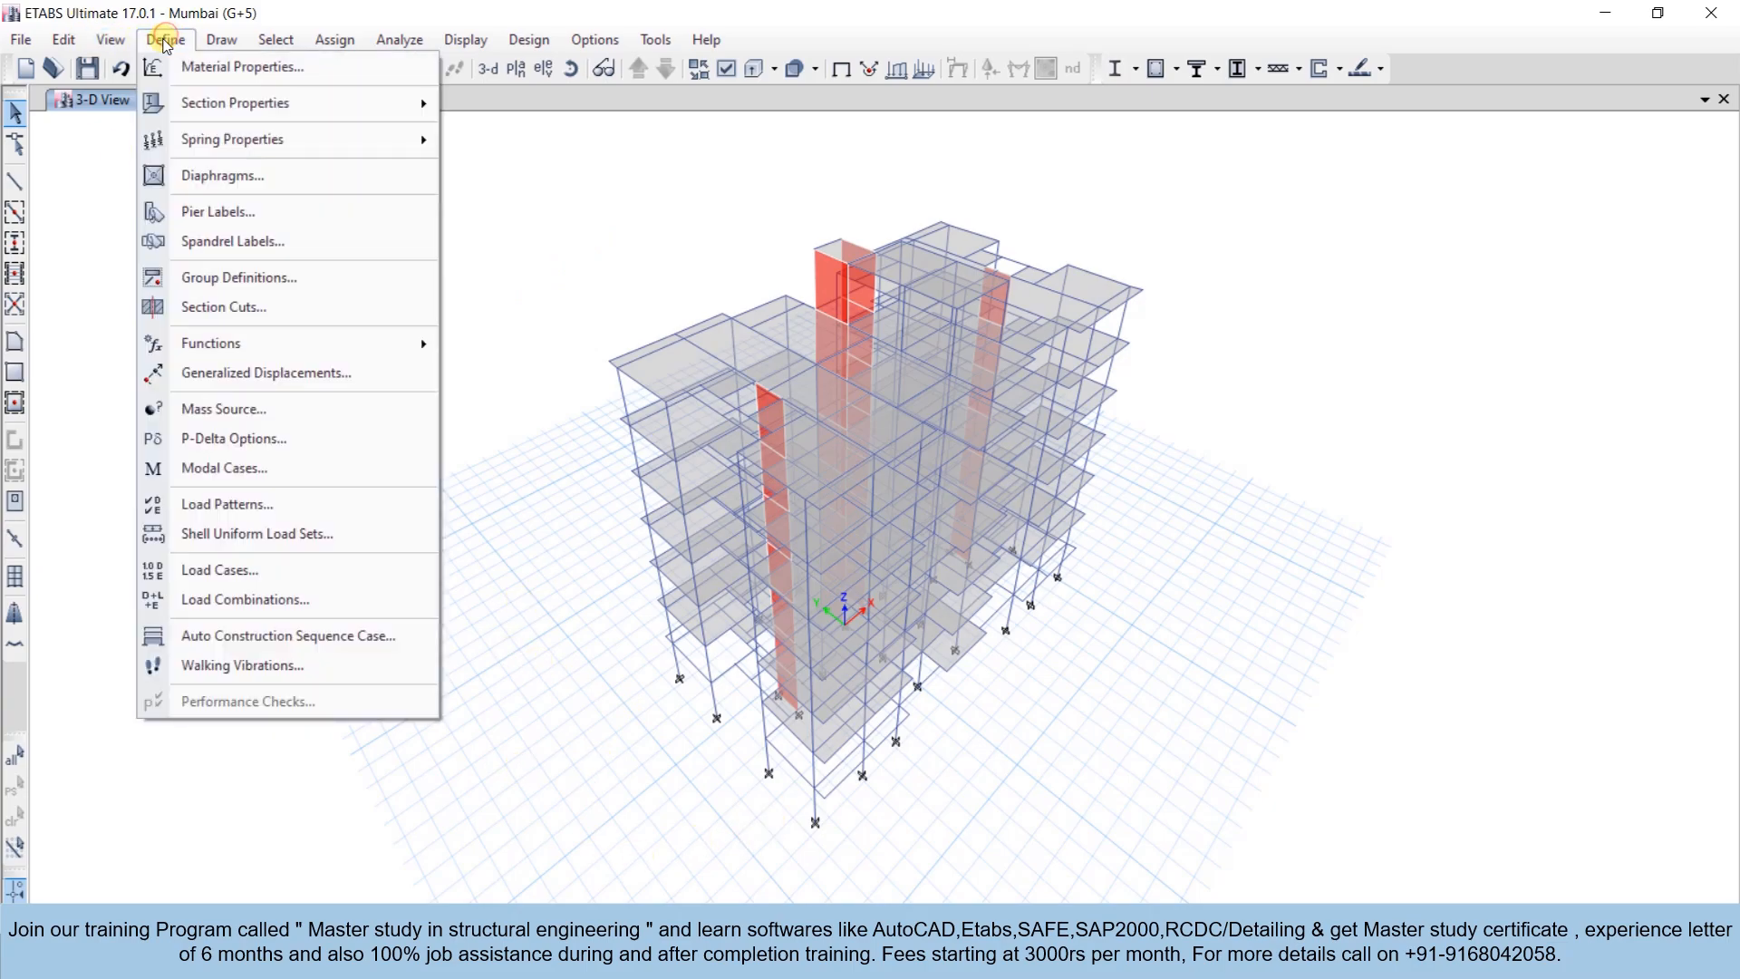
left_click(254, 504)
double_click(539, 414)
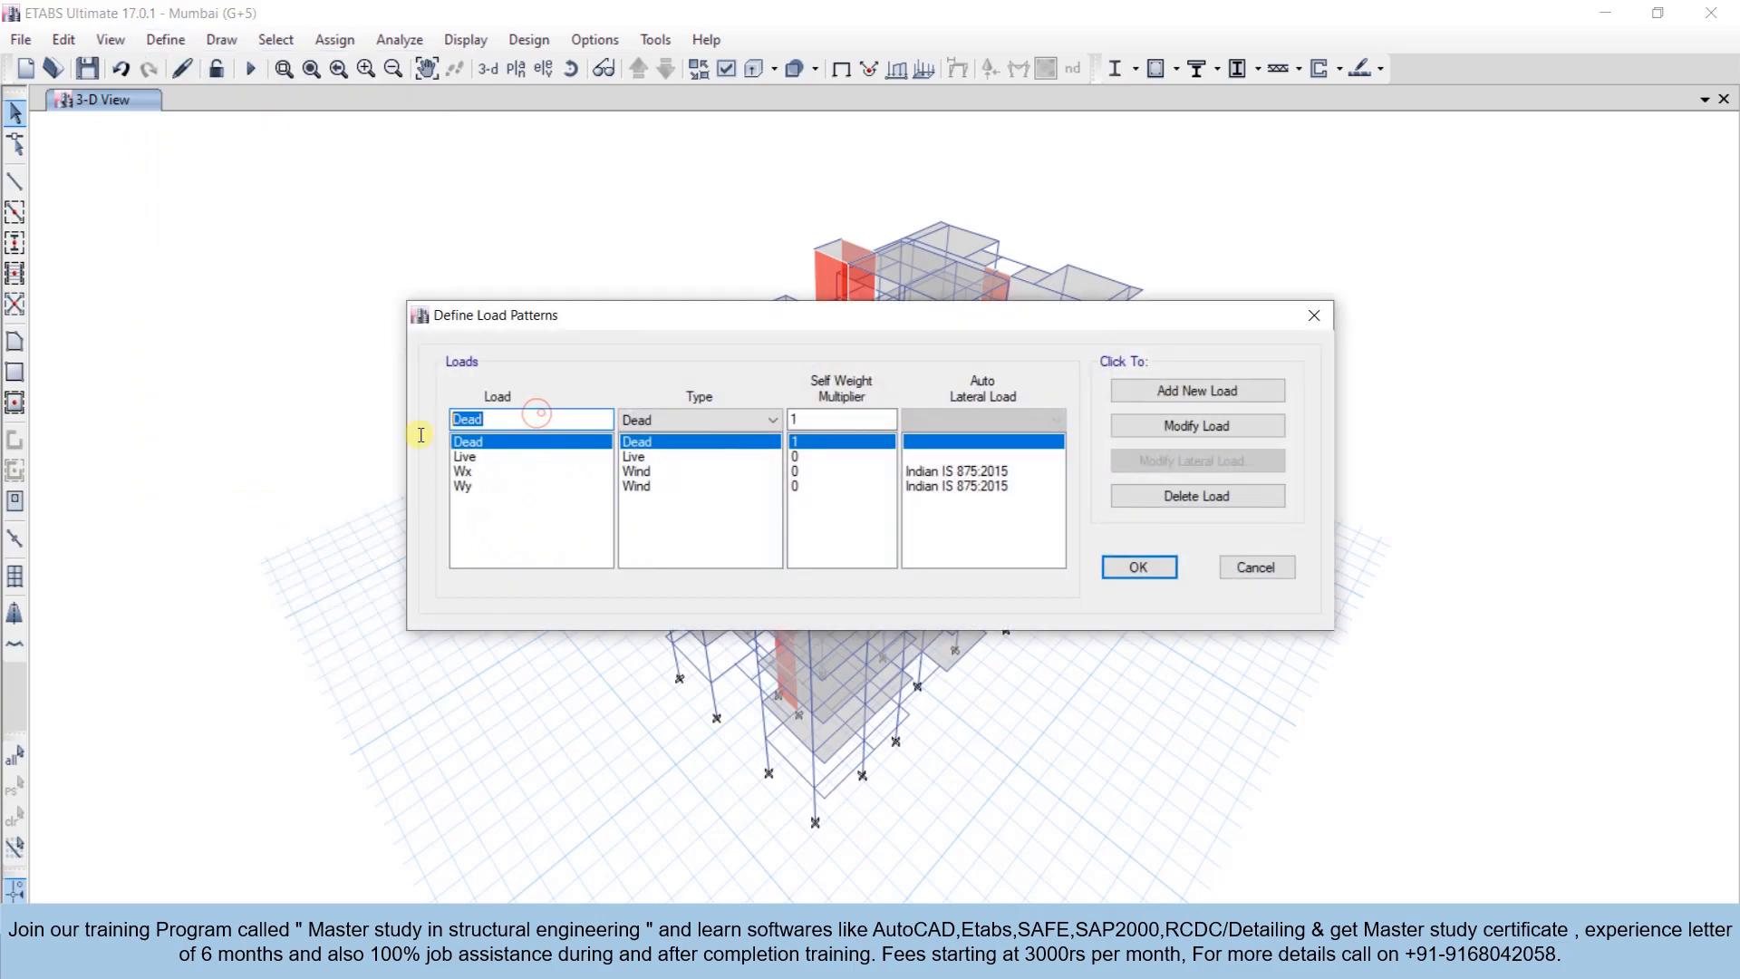
type("Ex")
left_click(658, 419)
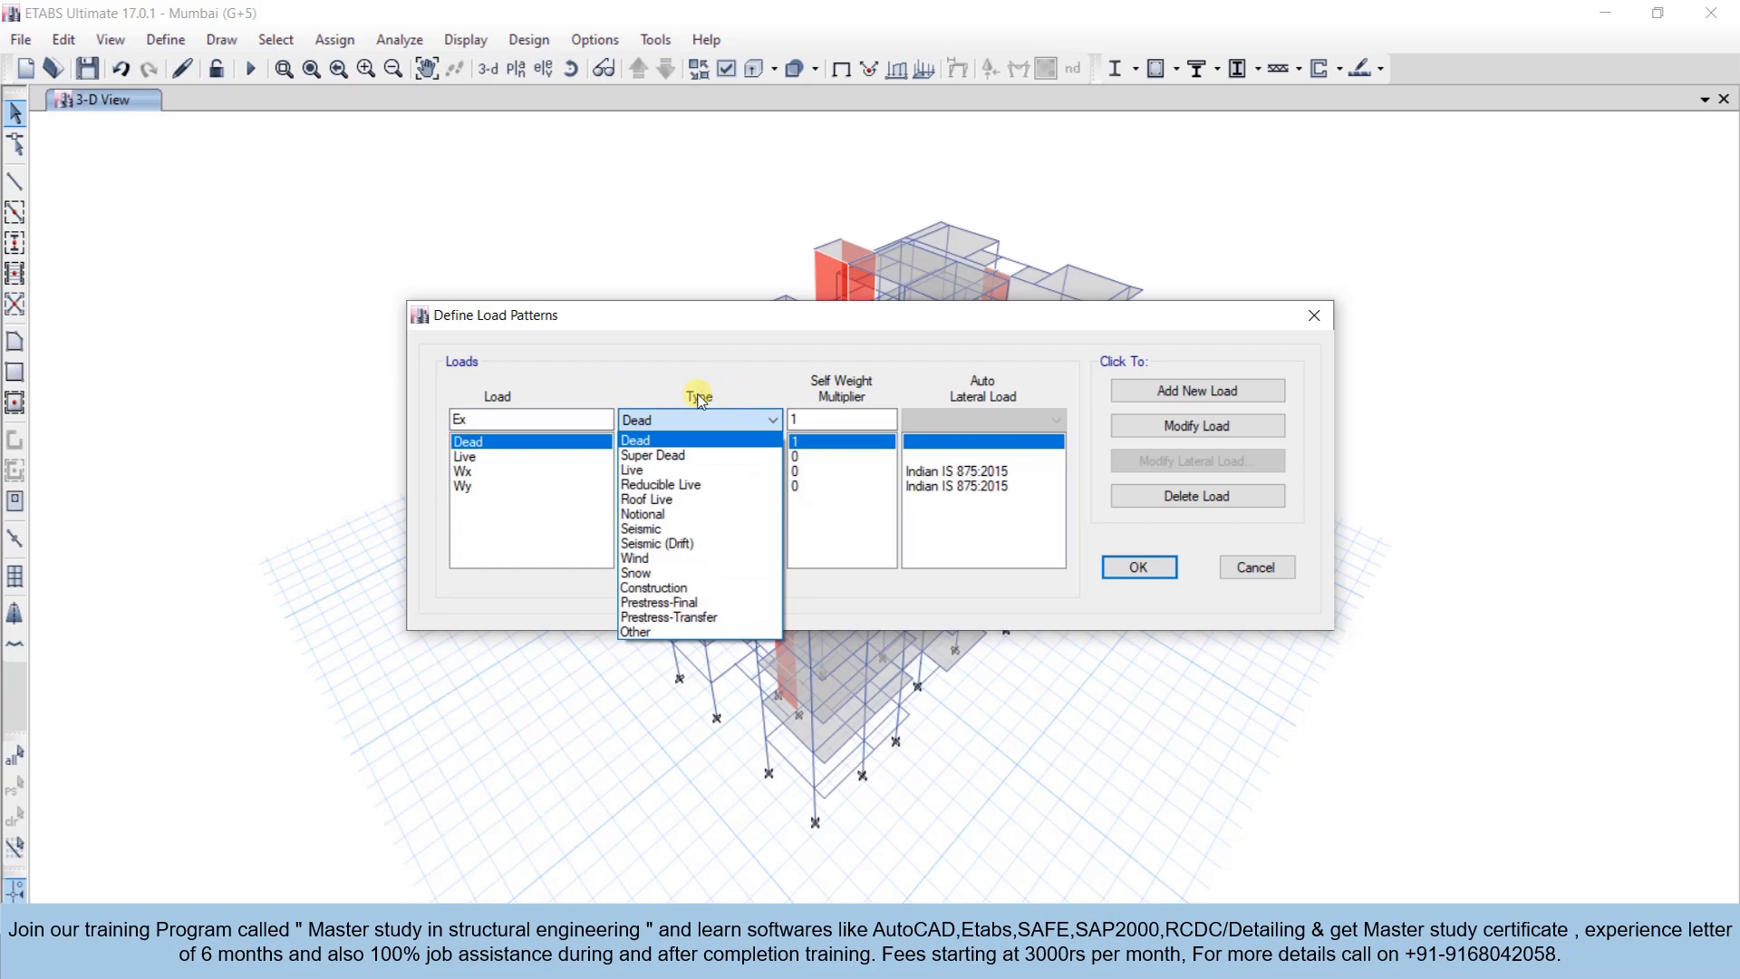
left_click(643, 529)
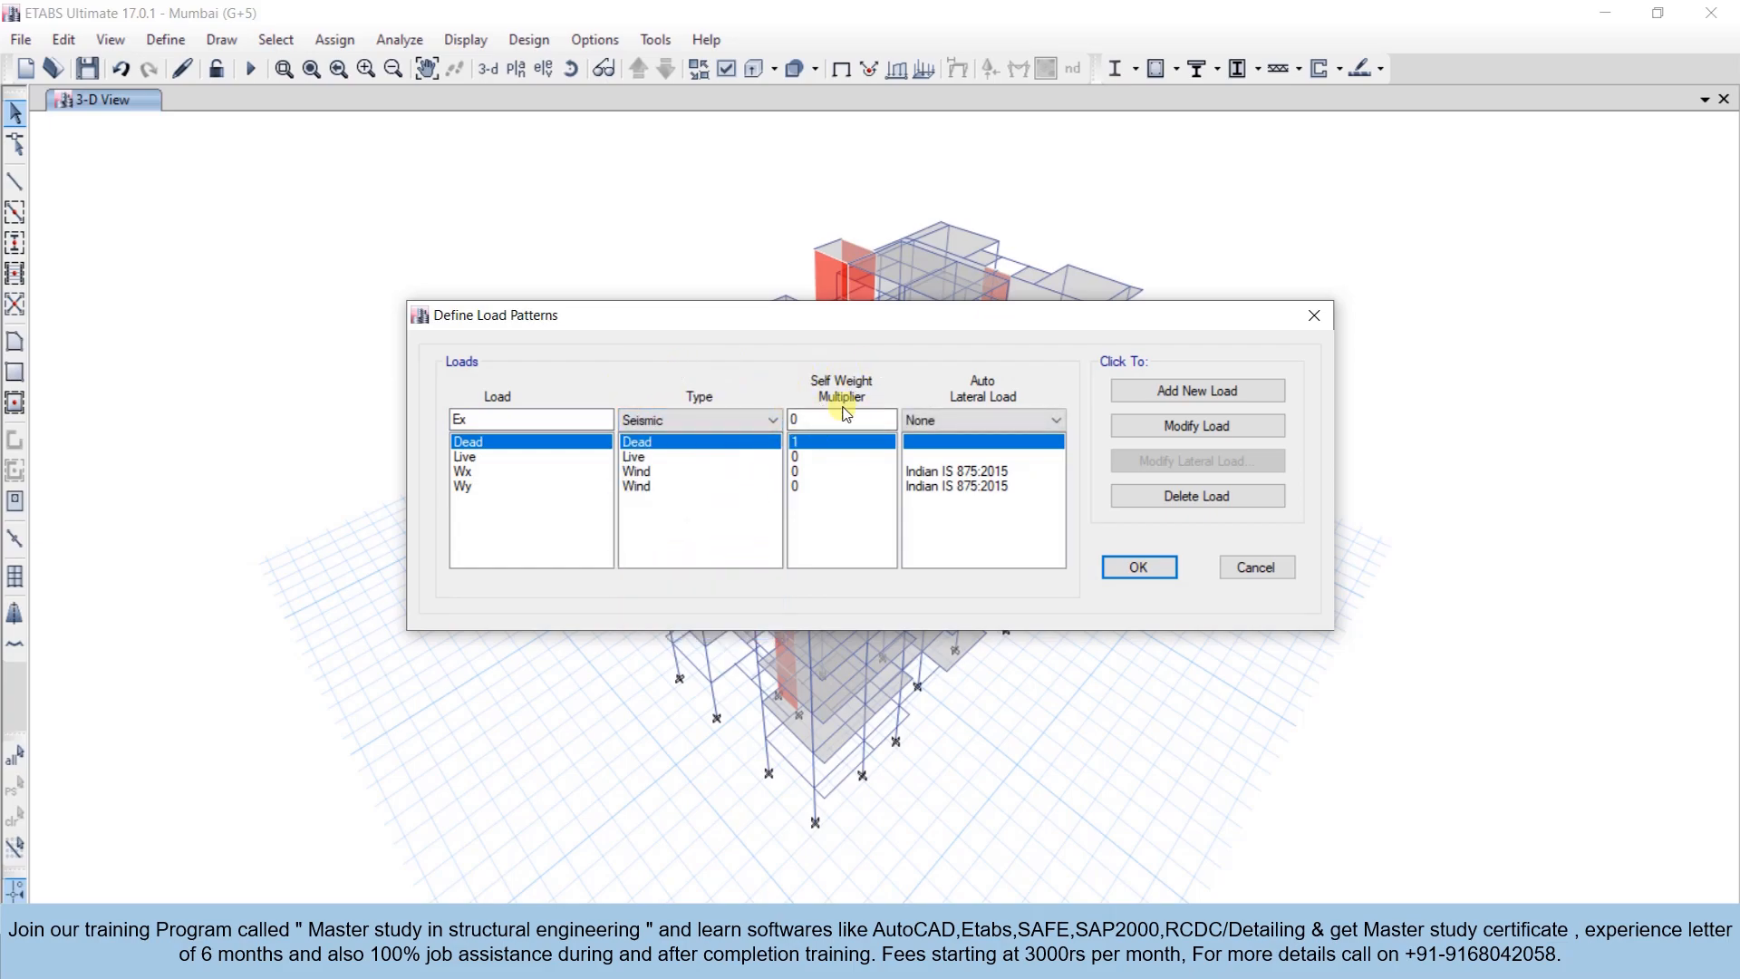
left_click(985, 421)
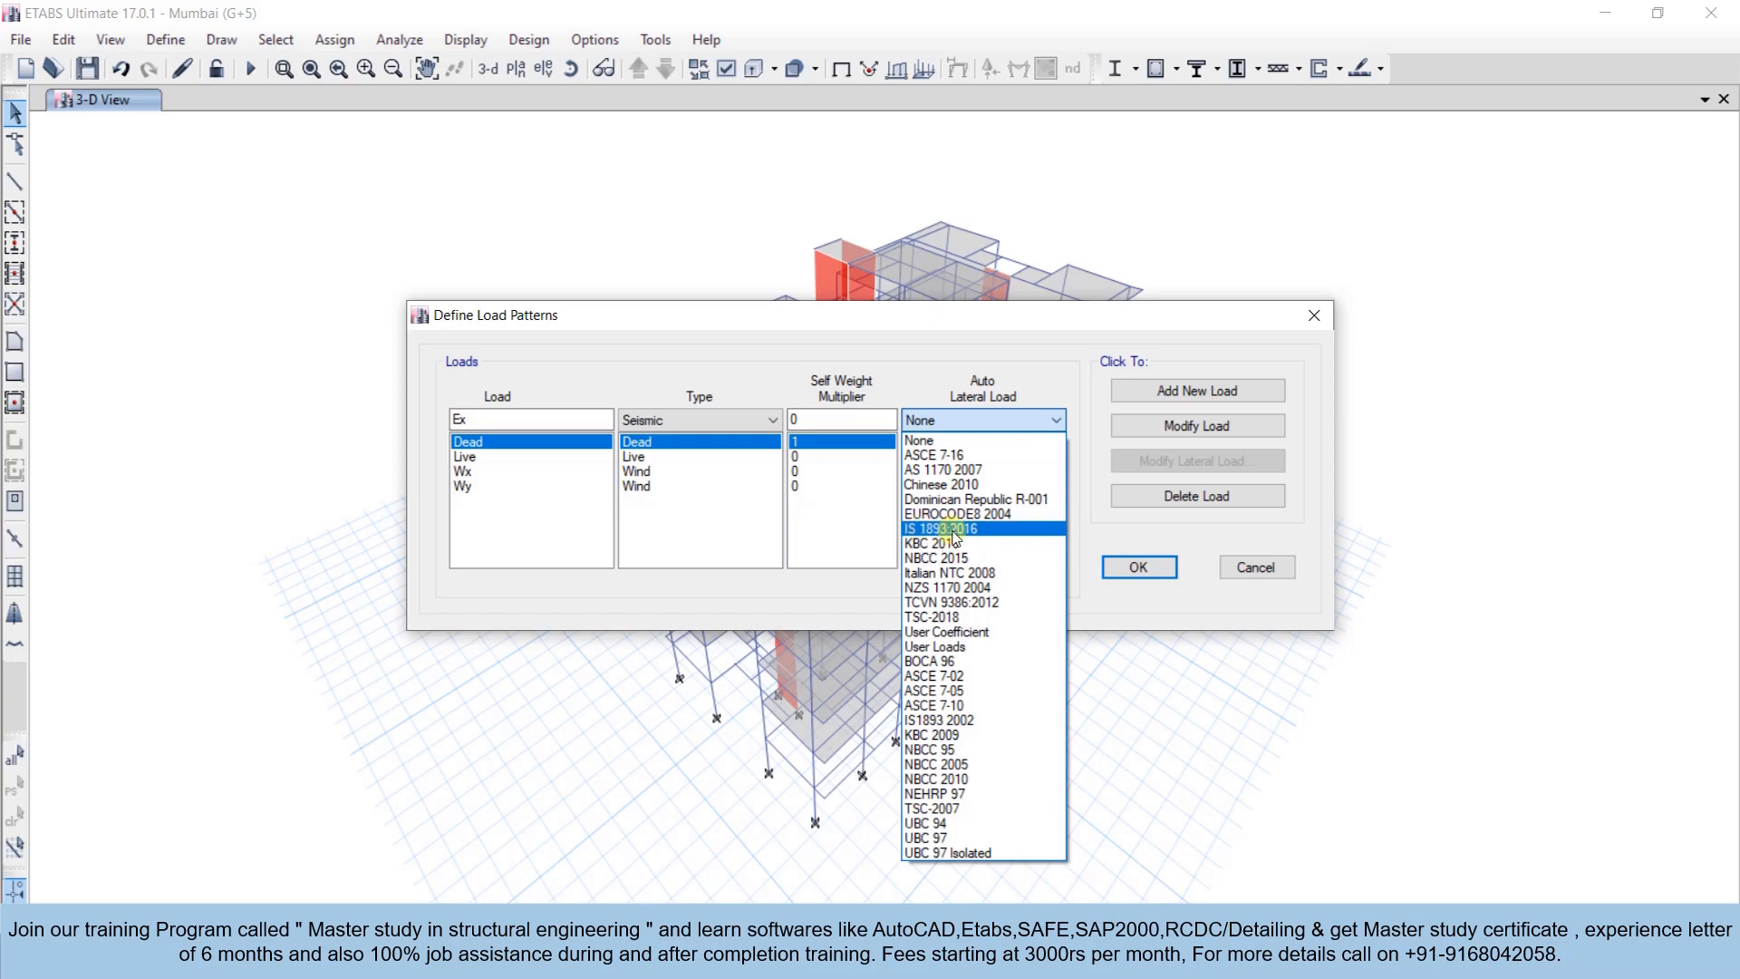
left_click(979, 533)
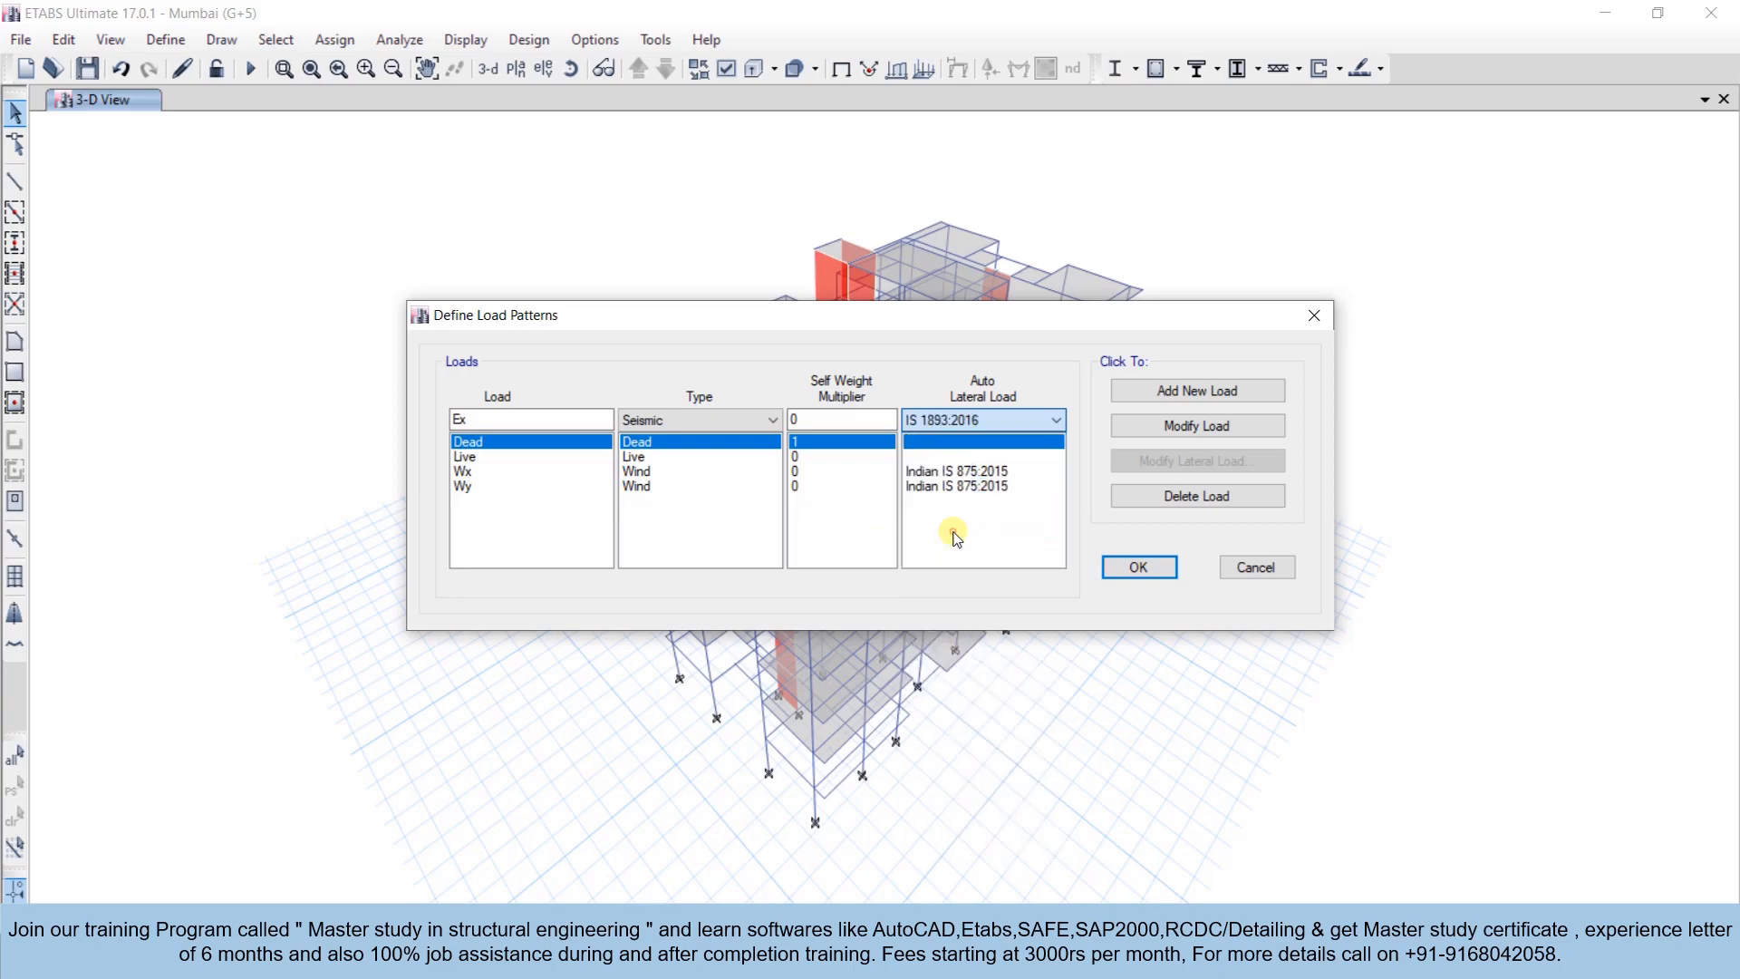
left_click(1186, 395)
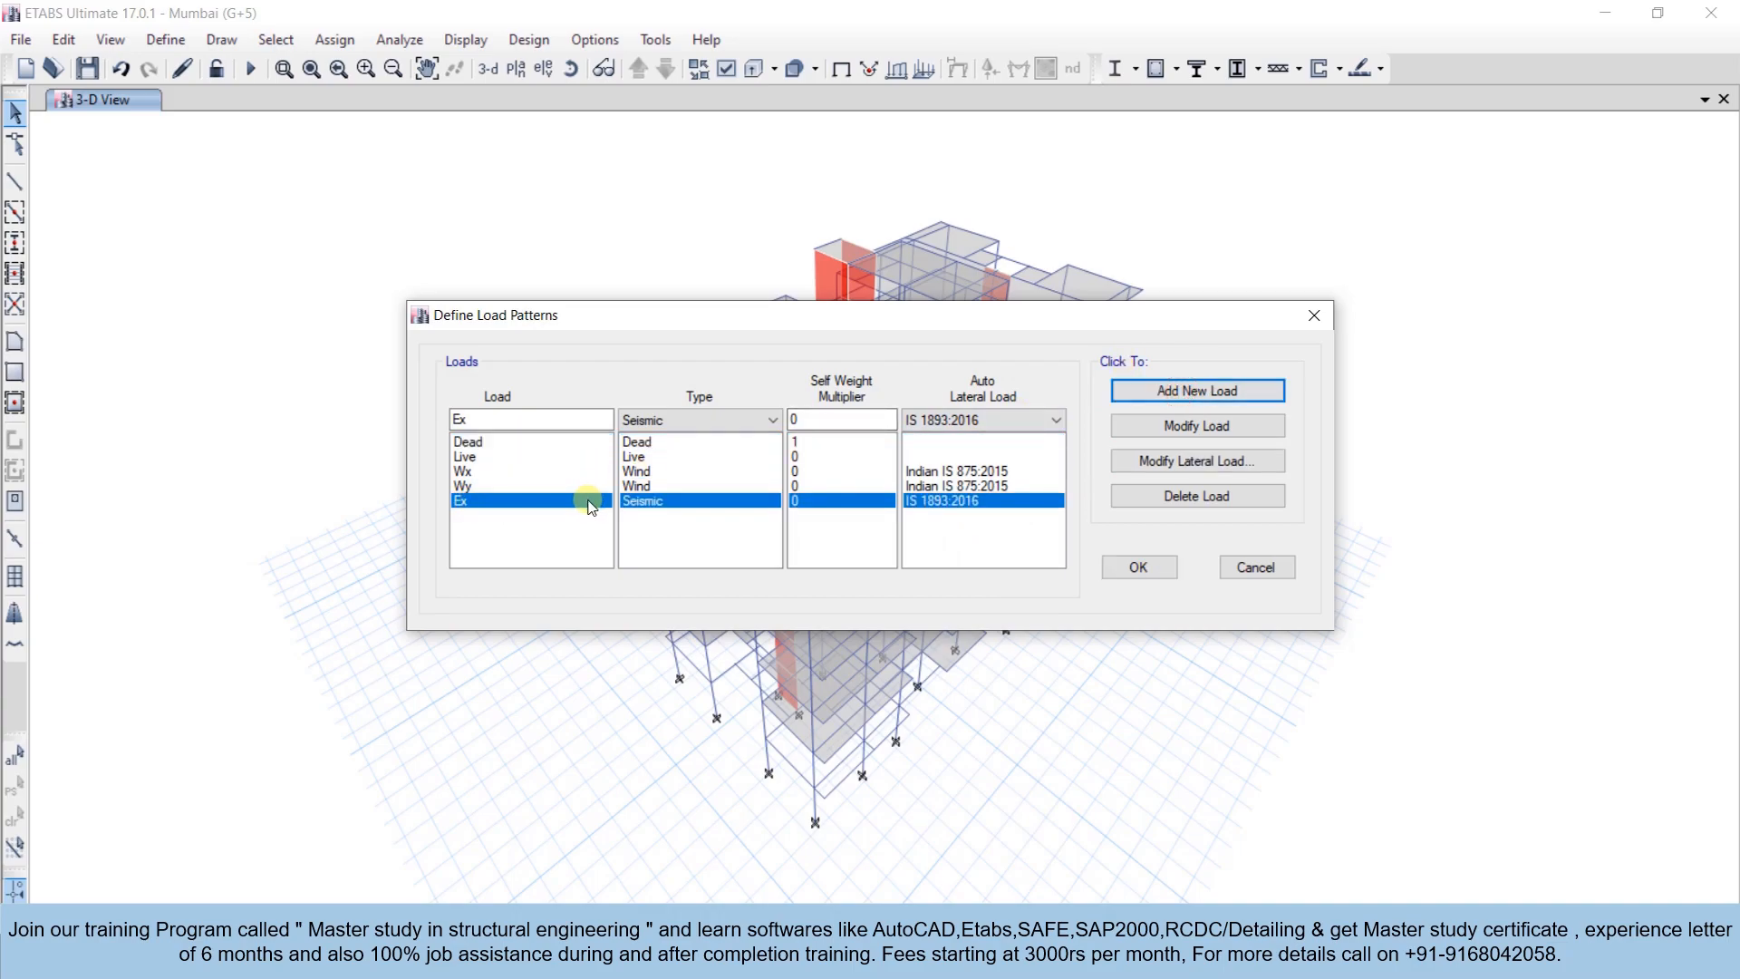
- Add a second seismic load pattern named Ey, also using IS 1893:2016
left_click(494, 421)
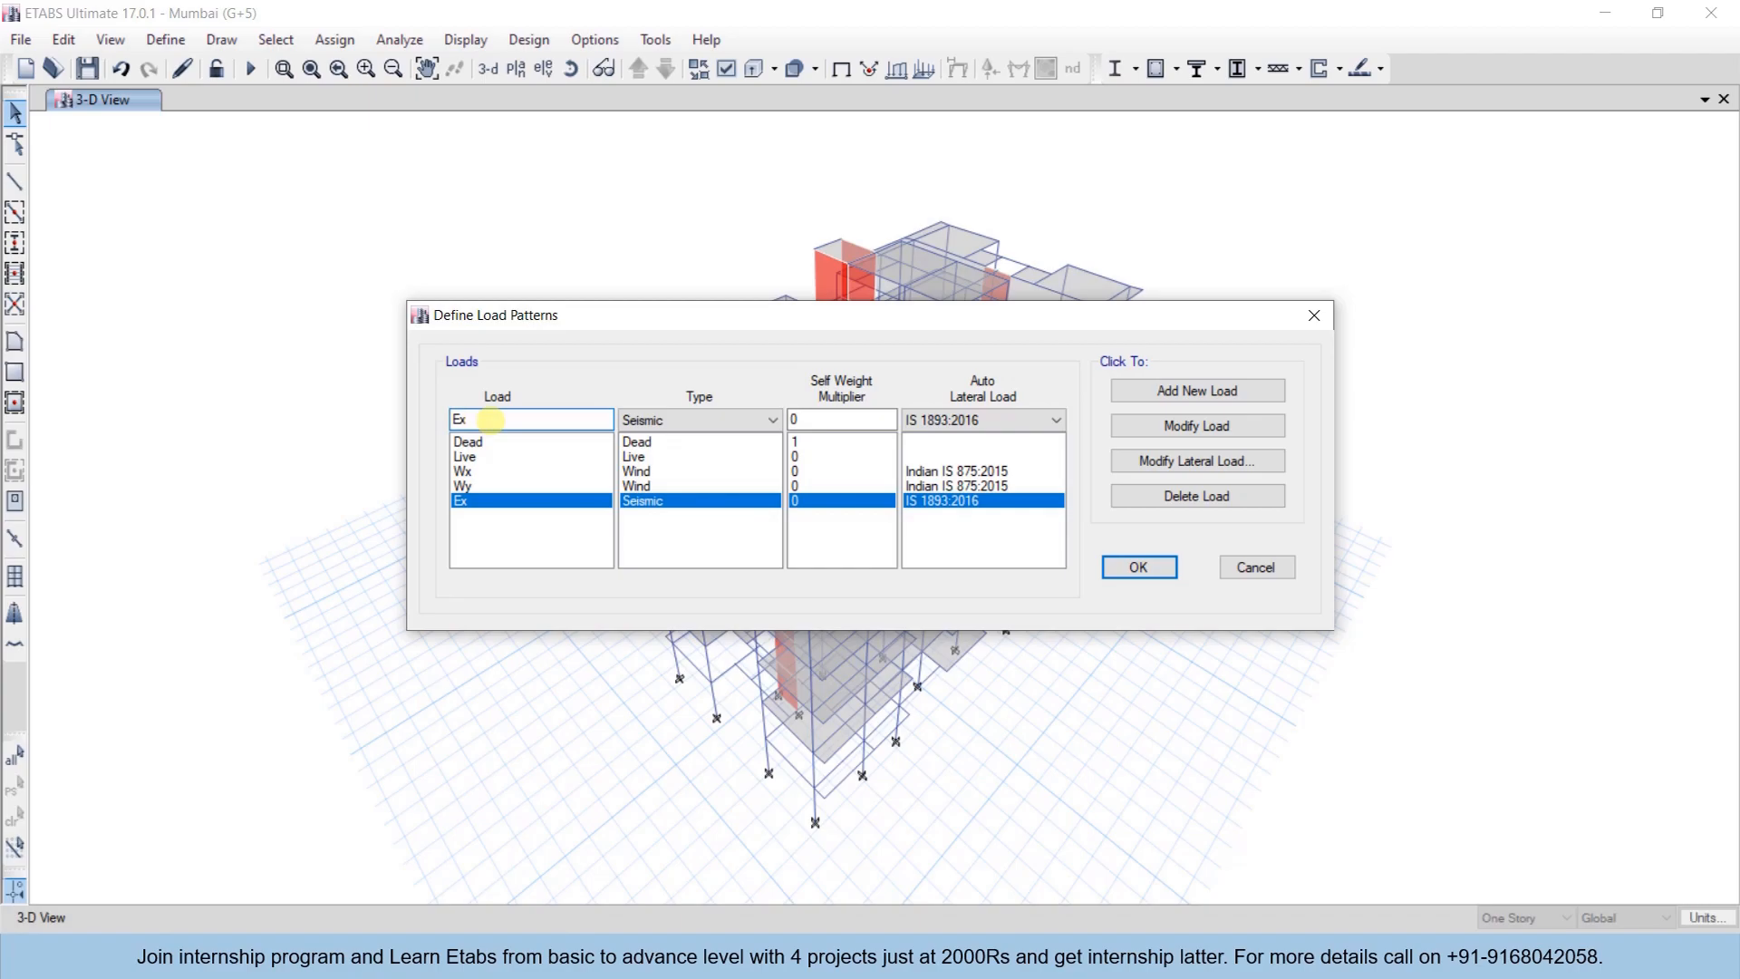
type("y")
left_click(1174, 390)
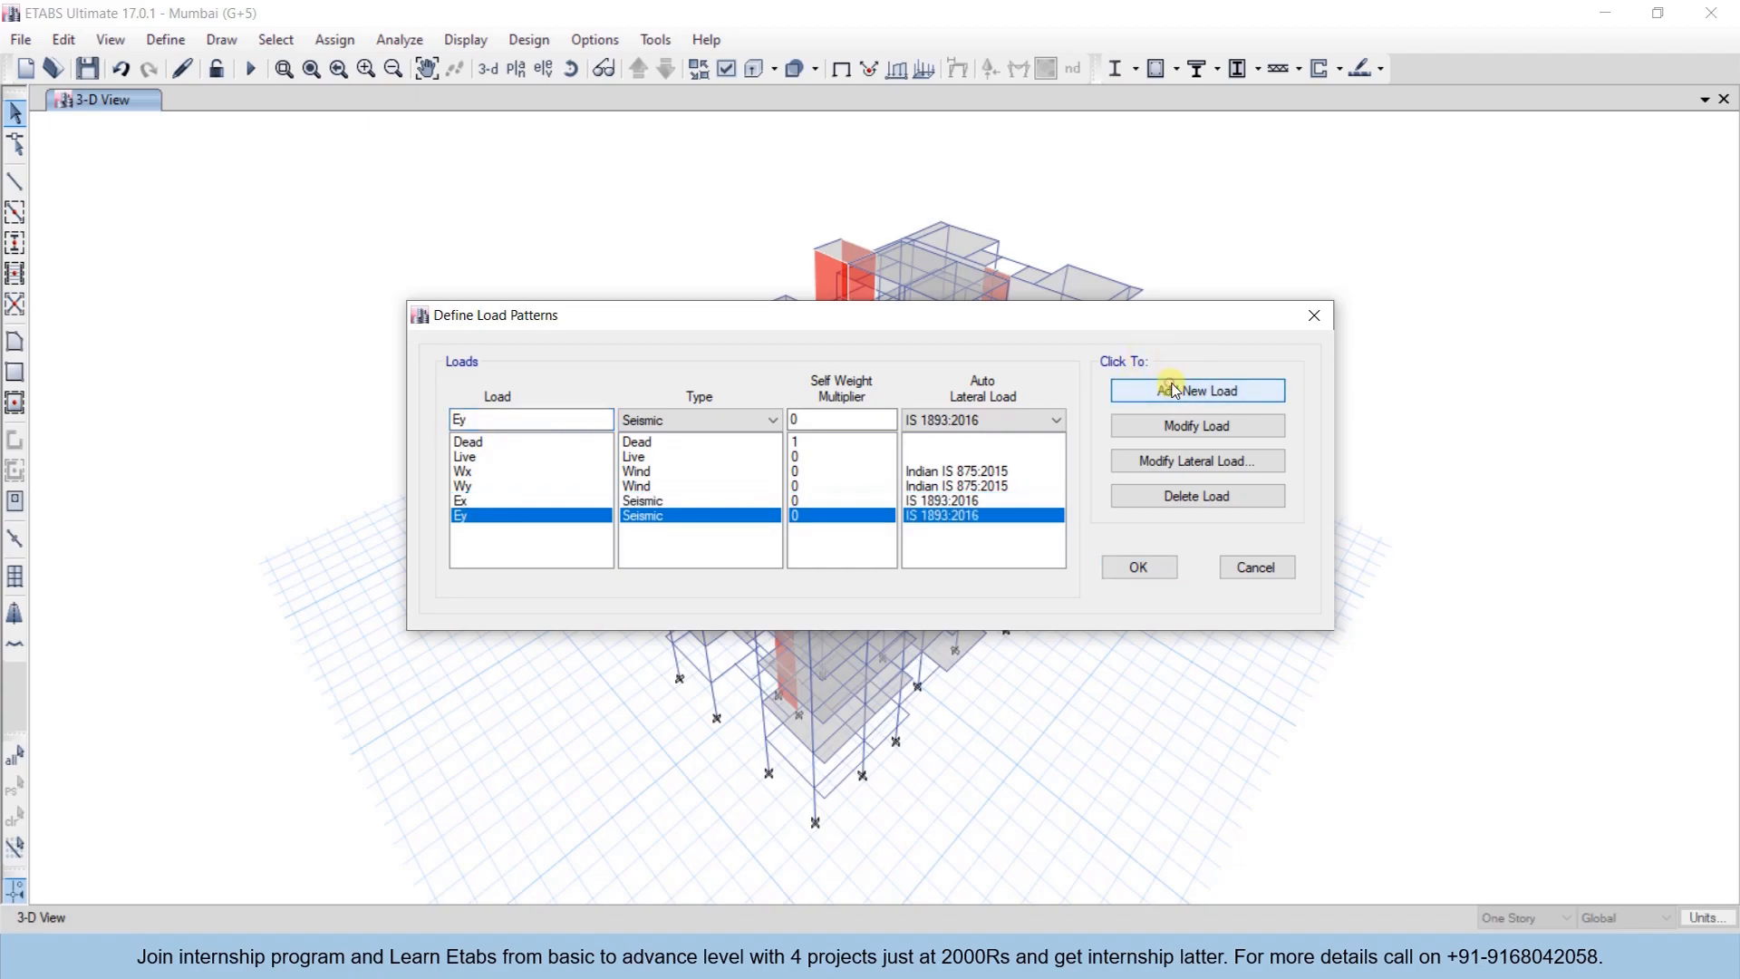
- Open the lateral load settings of Ex and exclude Y Dir, Y Dir + Eccentricity and Y Dir - Eccentricity
left_click(462, 501)
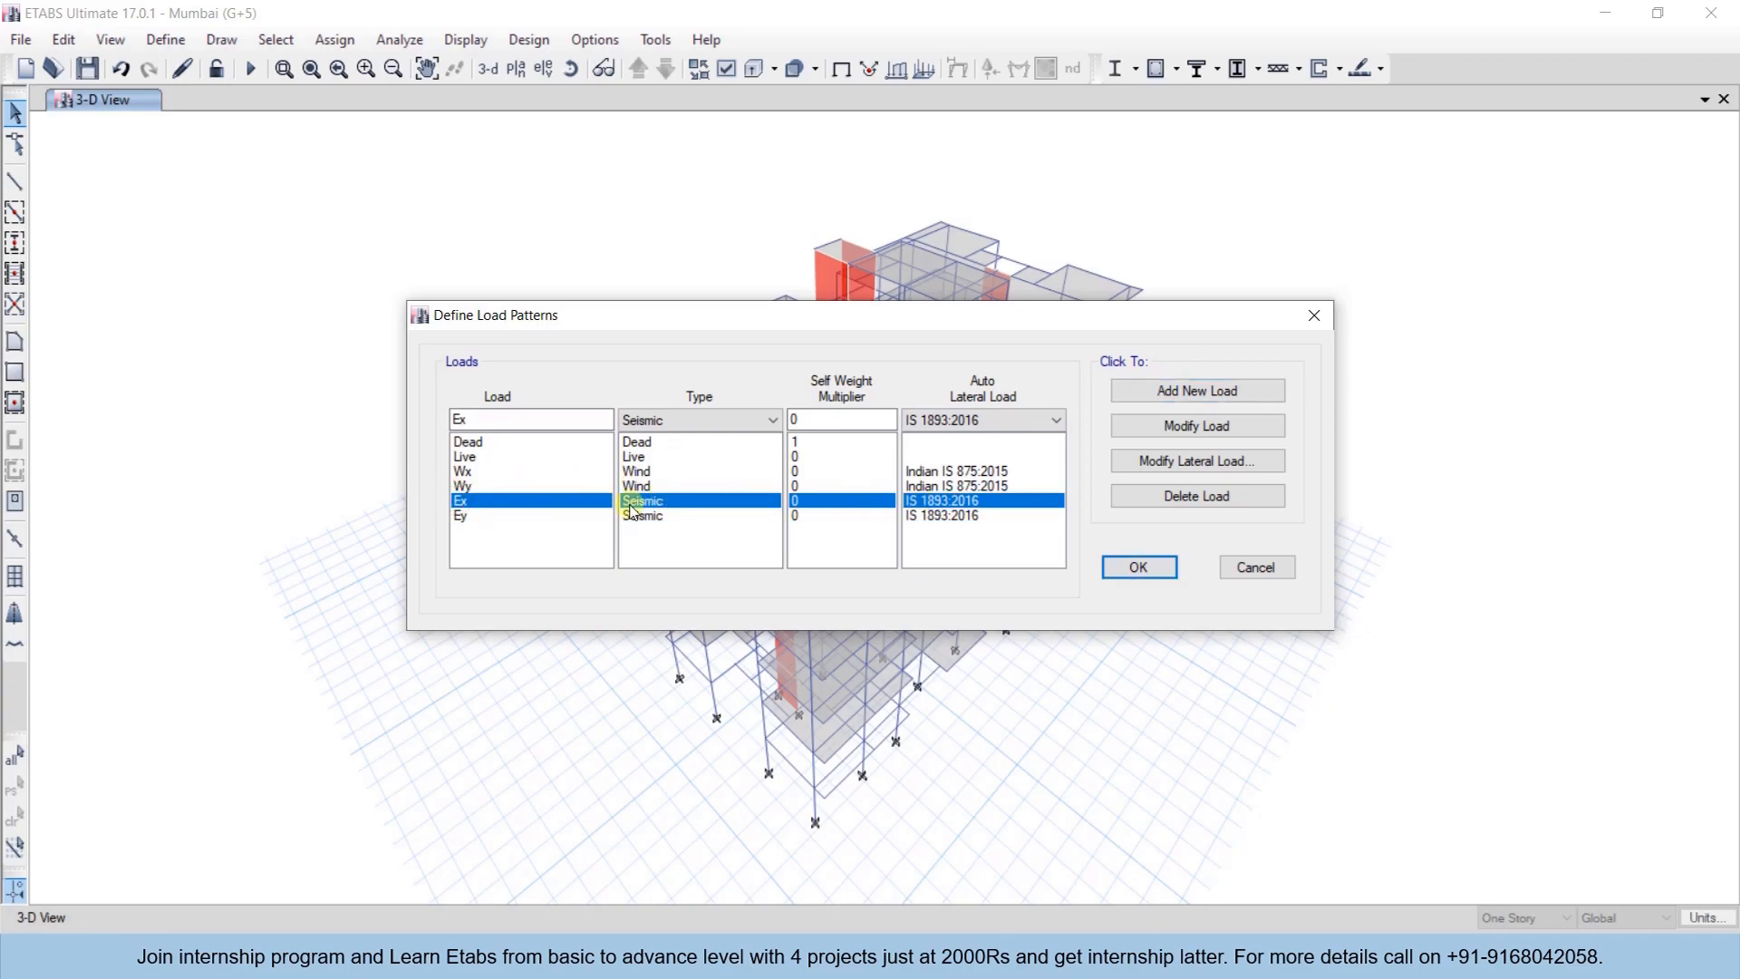
left_click(684, 516)
left_click(672, 503)
left_click(468, 503)
left_click(1209, 464)
left_click_drag(746, 267, 983, 233)
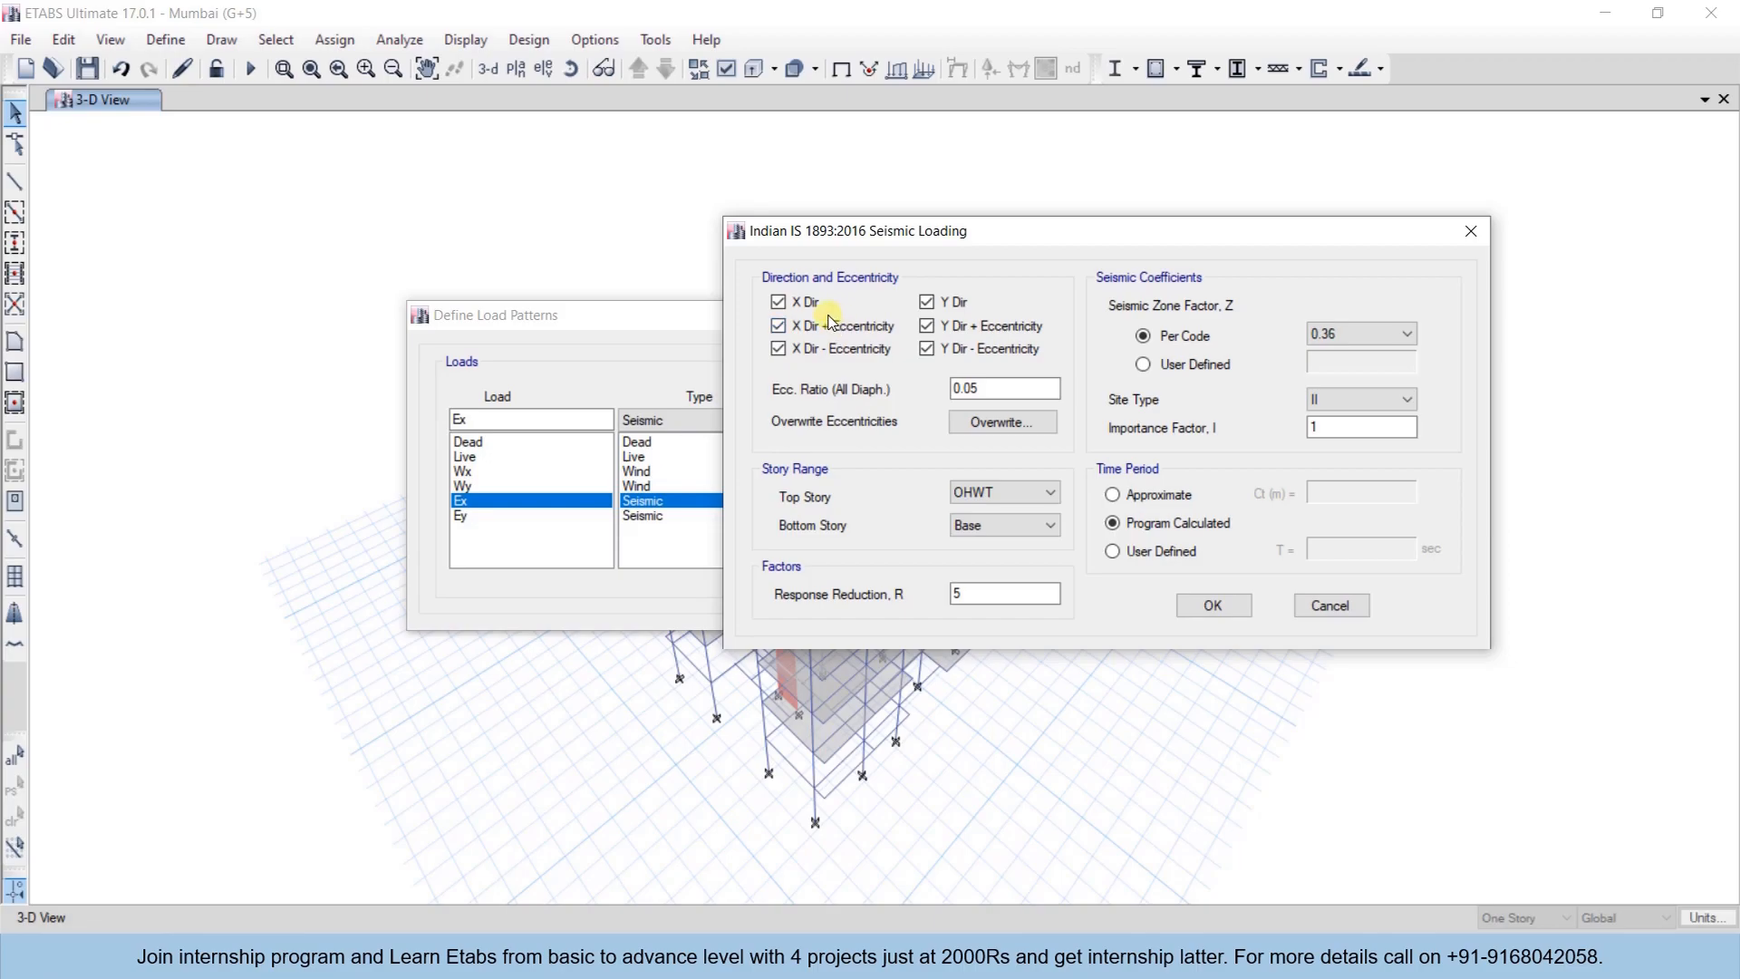
left_click(926, 302)
left_click(925, 328)
left_click(926, 350)
left_click_drag(1256, 237, 1194, 222)
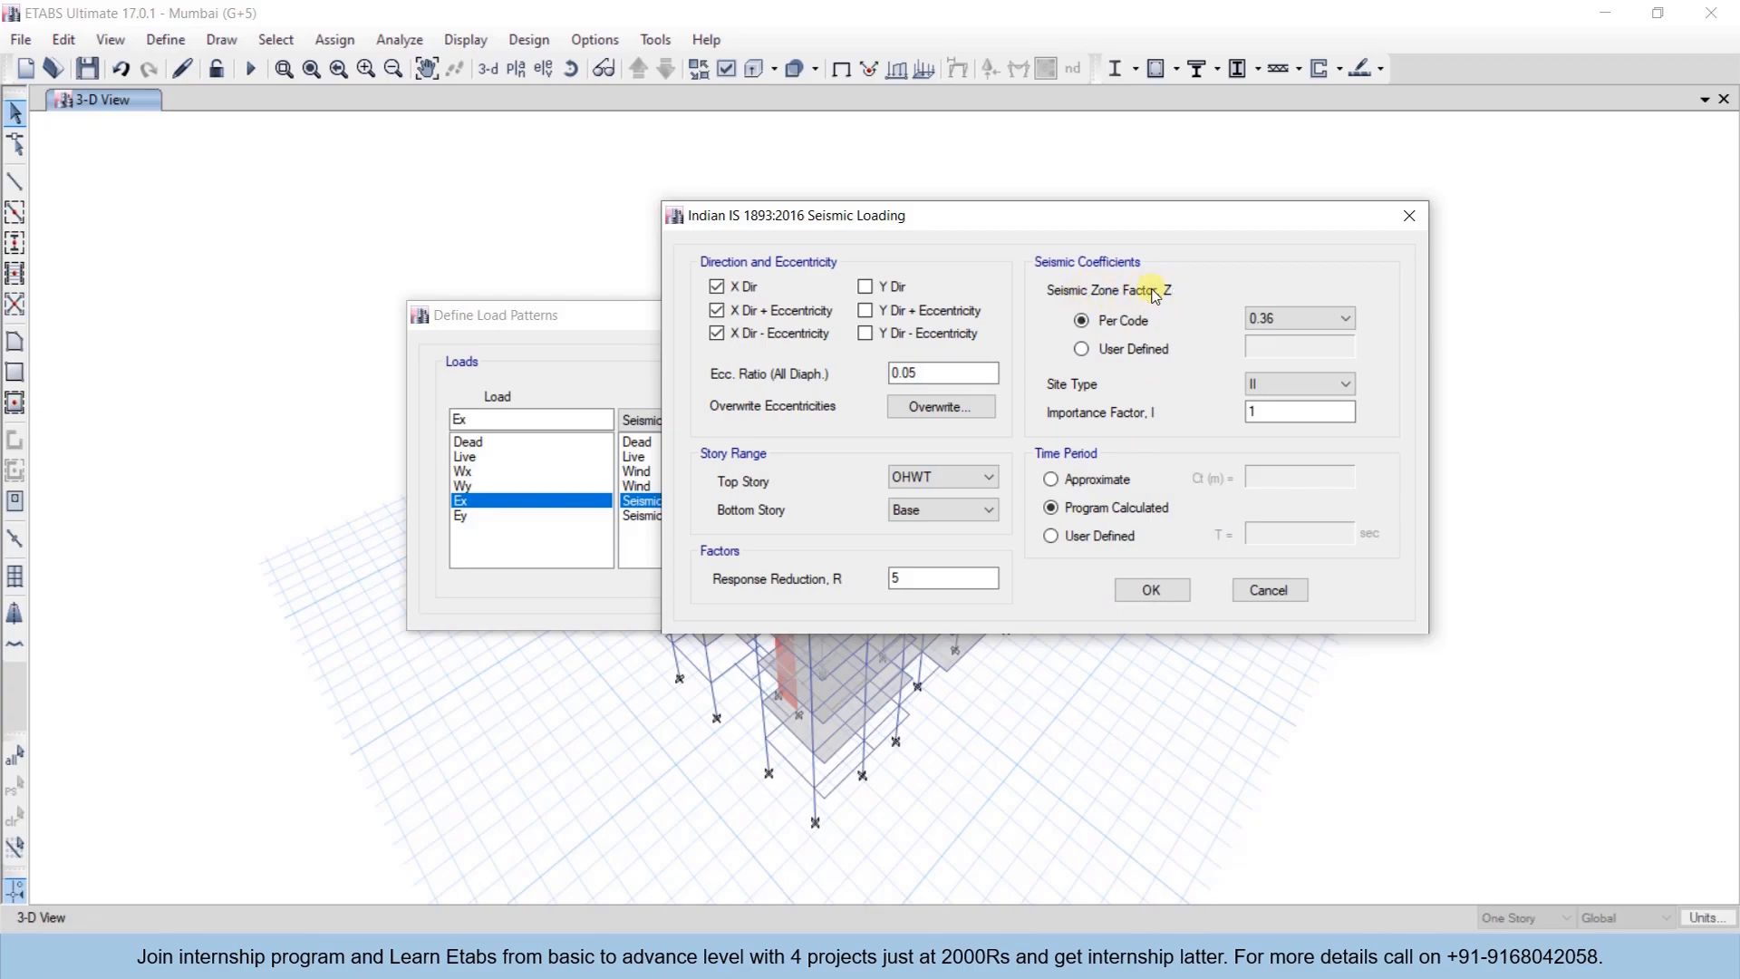
- Look up Mumbai's zone factor in the IS 1893 PDF in Acrobat Reader, and set the seismic zone factor of Ex to 0.16 in ETABS
left_click(1087, 955)
left_click_drag(1670, 510, 1658, 768)
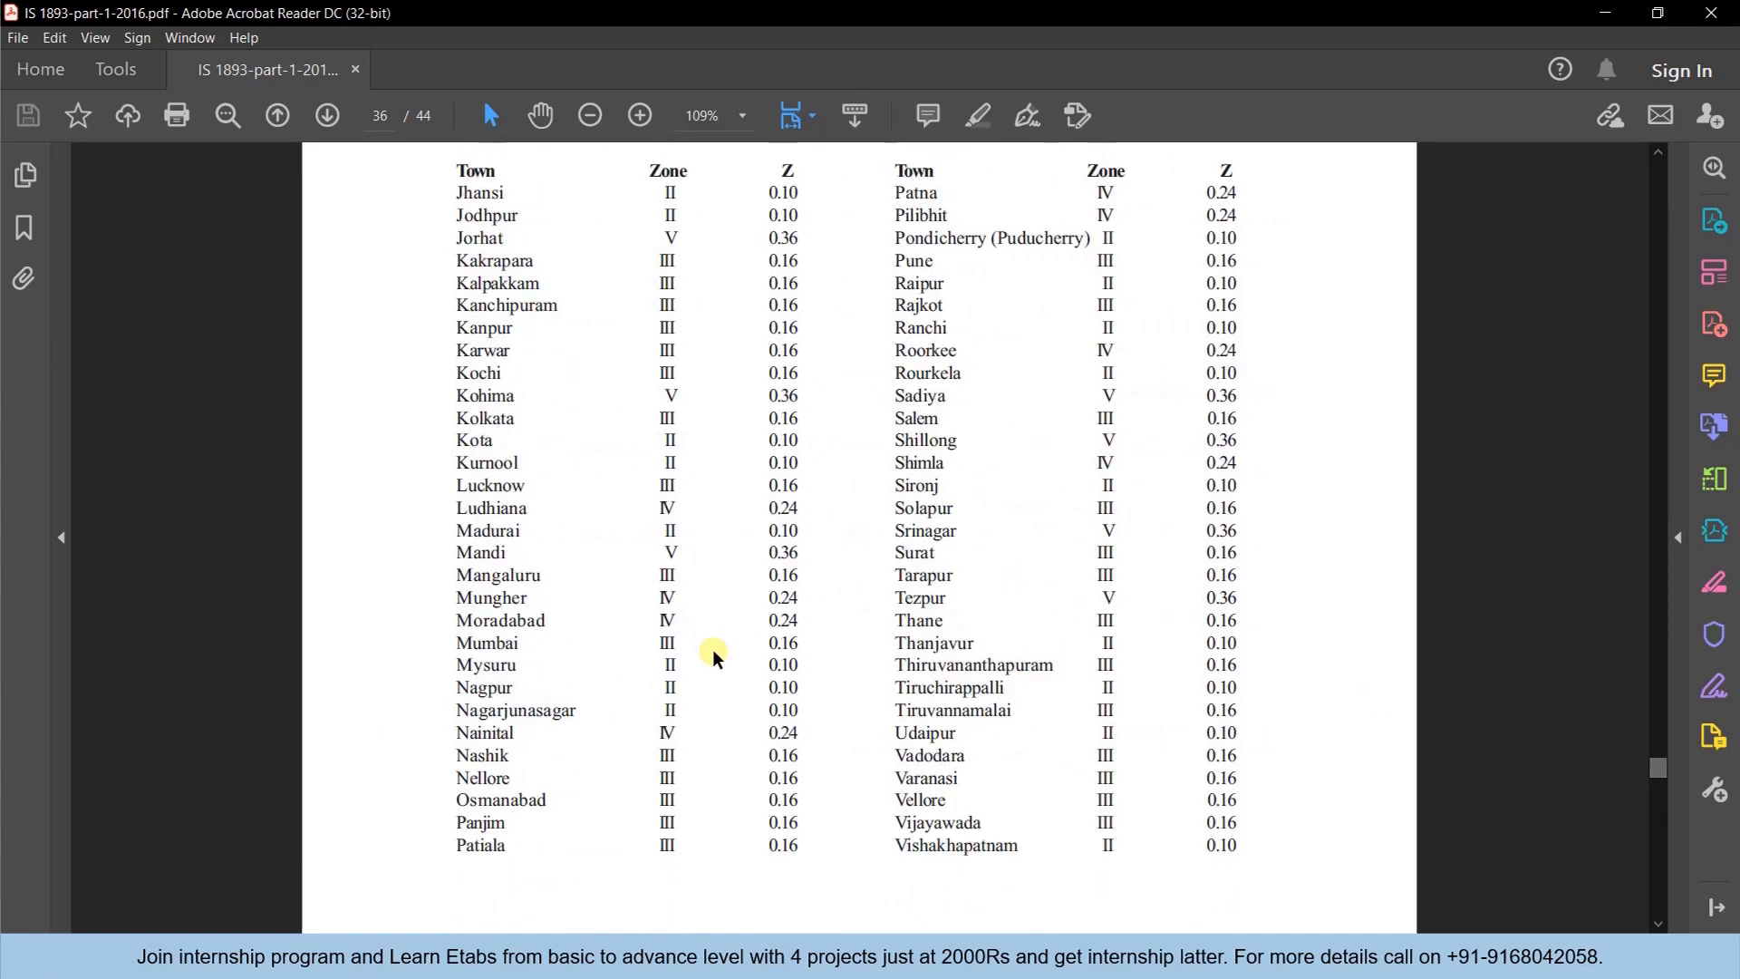
left_click_drag(466, 652, 797, 644)
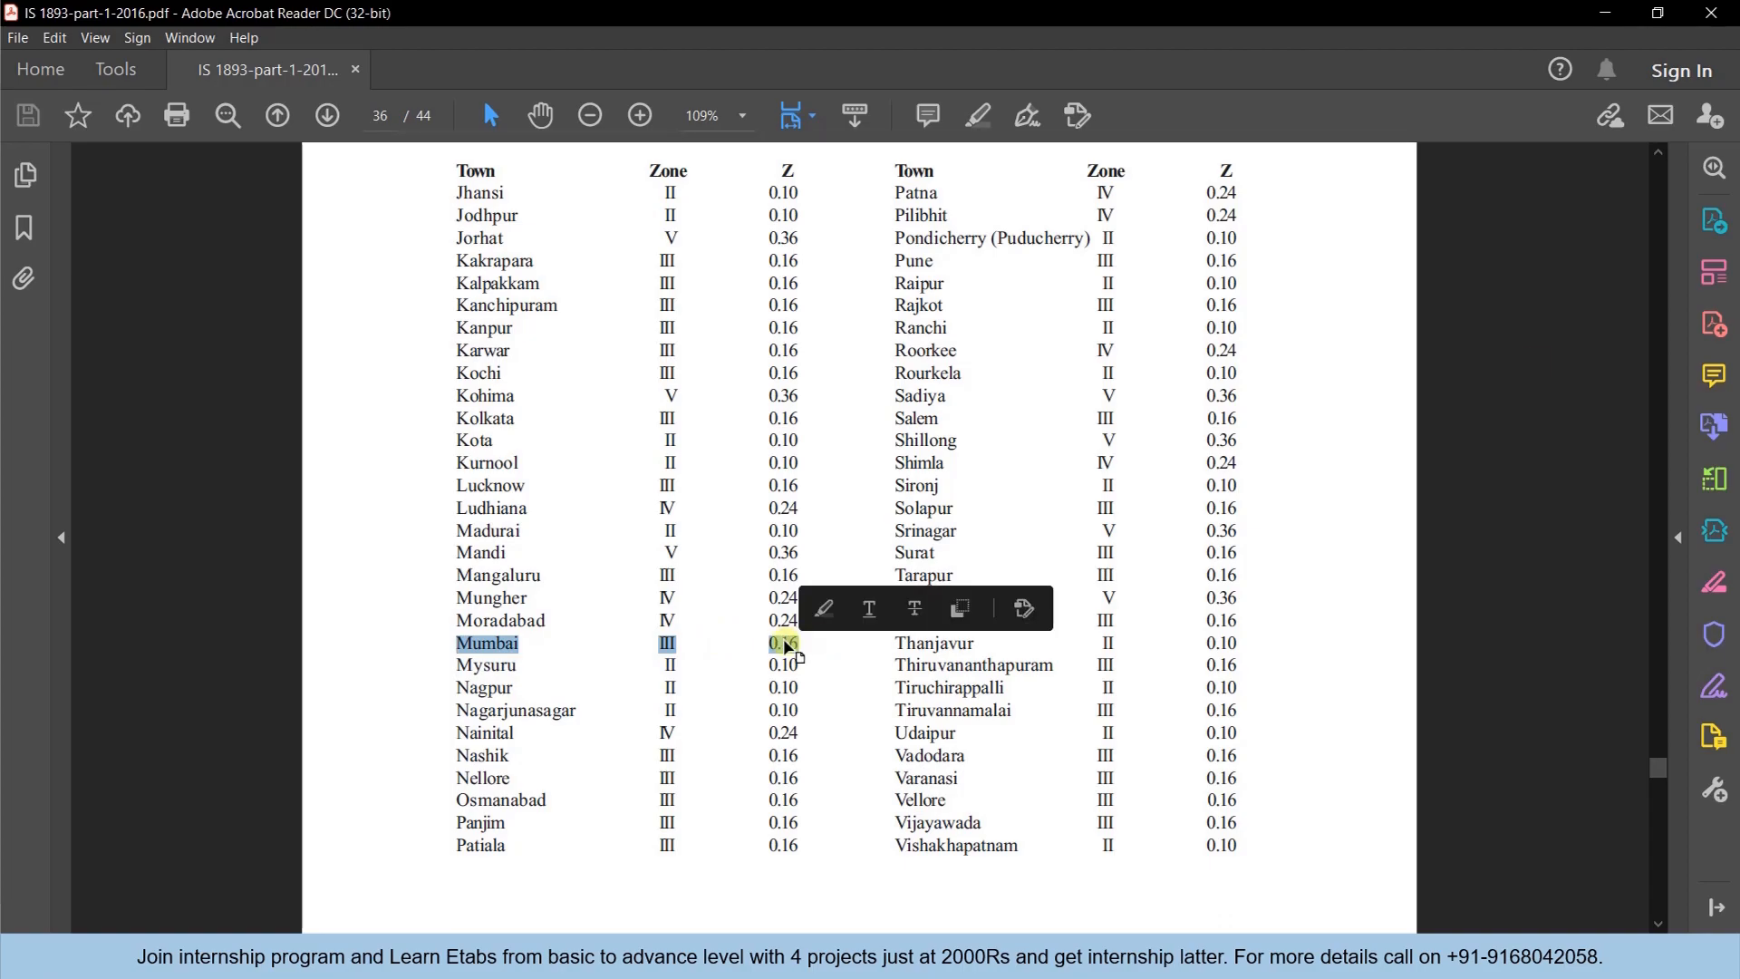
left_click(1597, 13)
left_click(1291, 319)
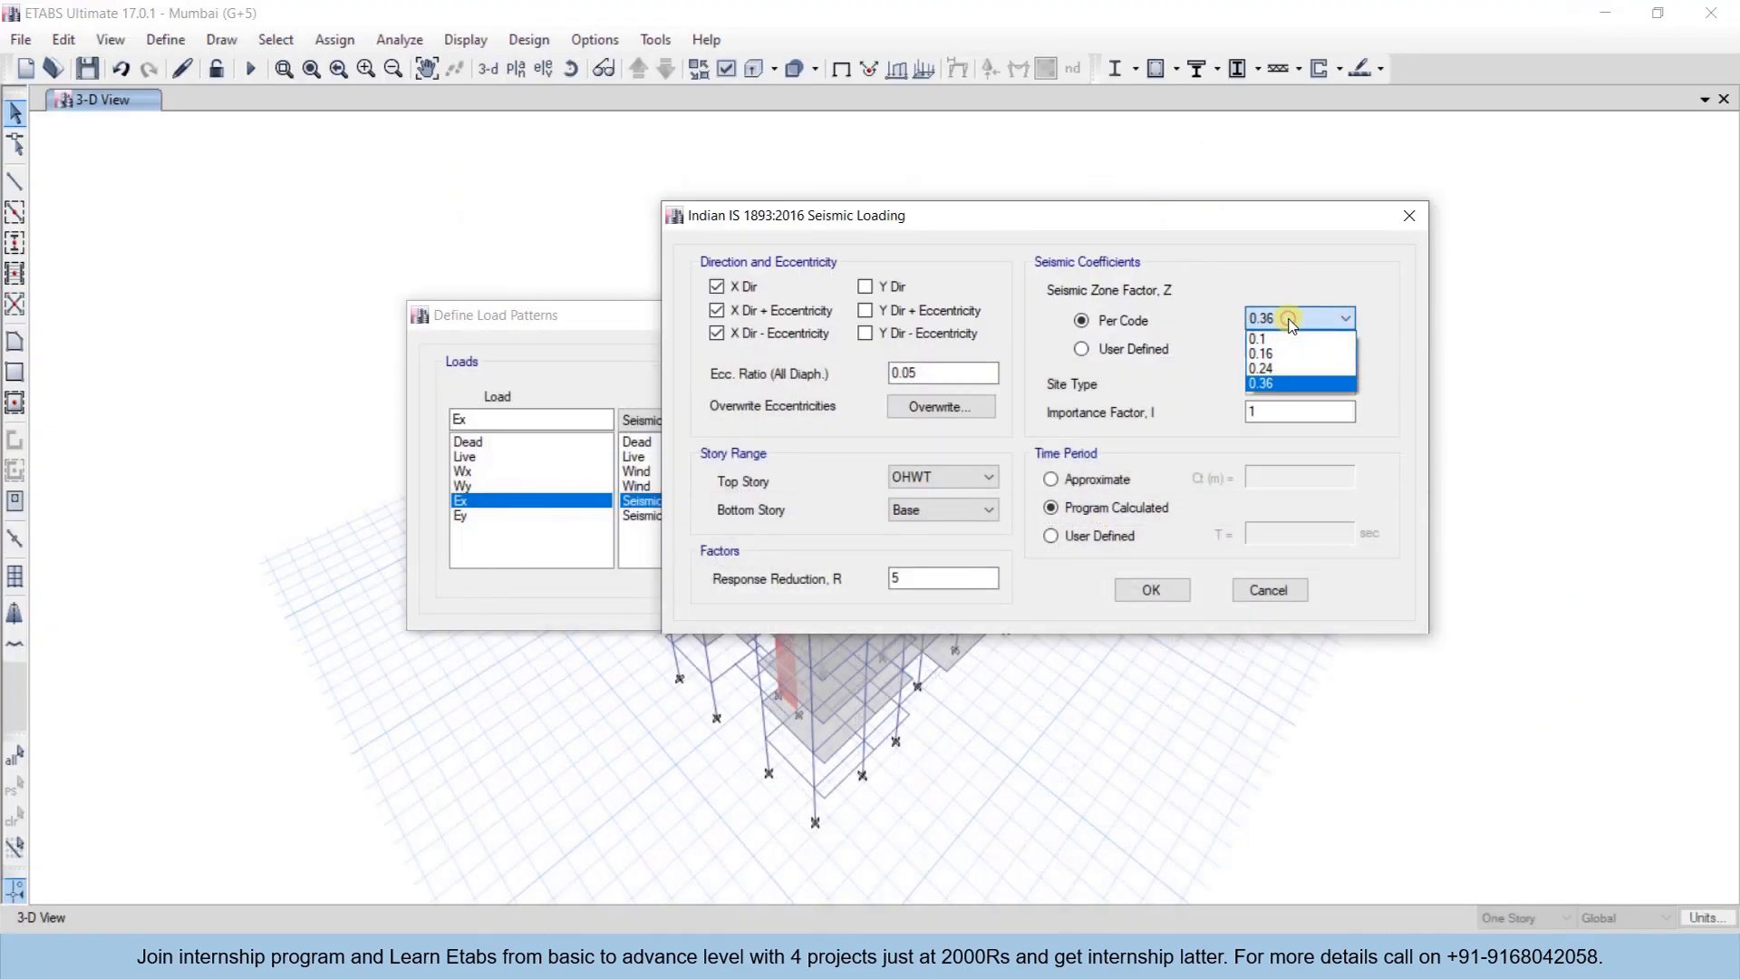
left_click(1292, 342)
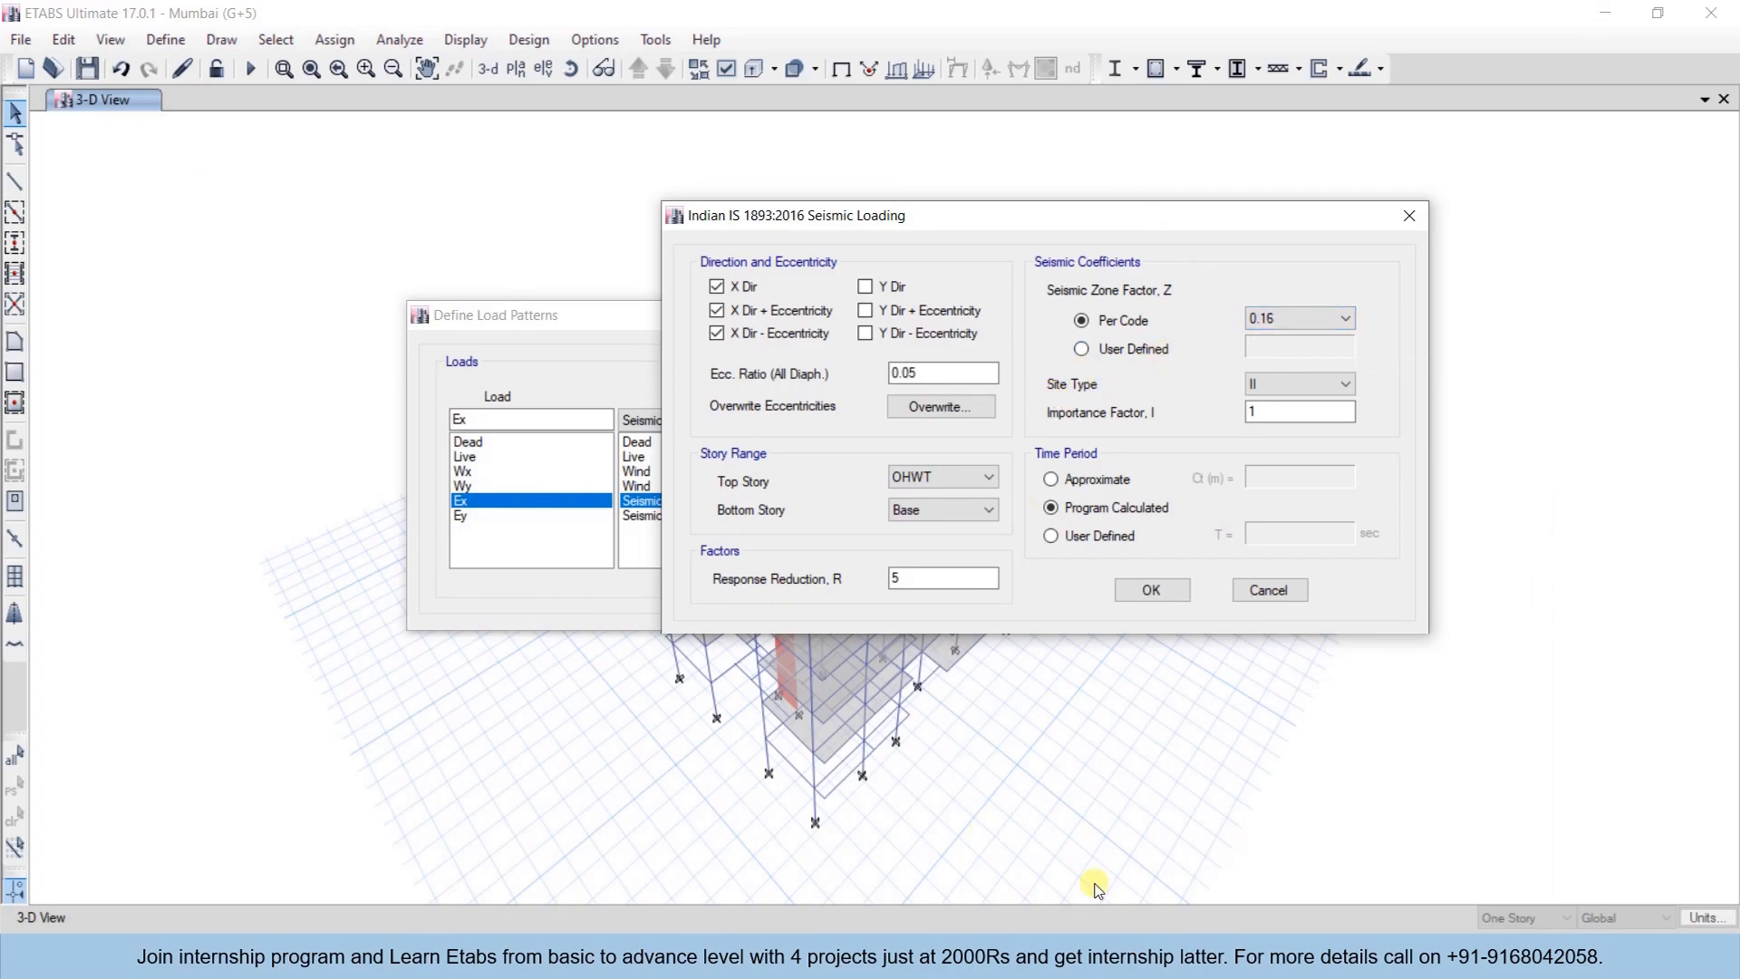
- Check the soil types in Table 4 of the IS 1893 PDF, and set the site type of Ex to II in ETABS
key("alt+Tab")
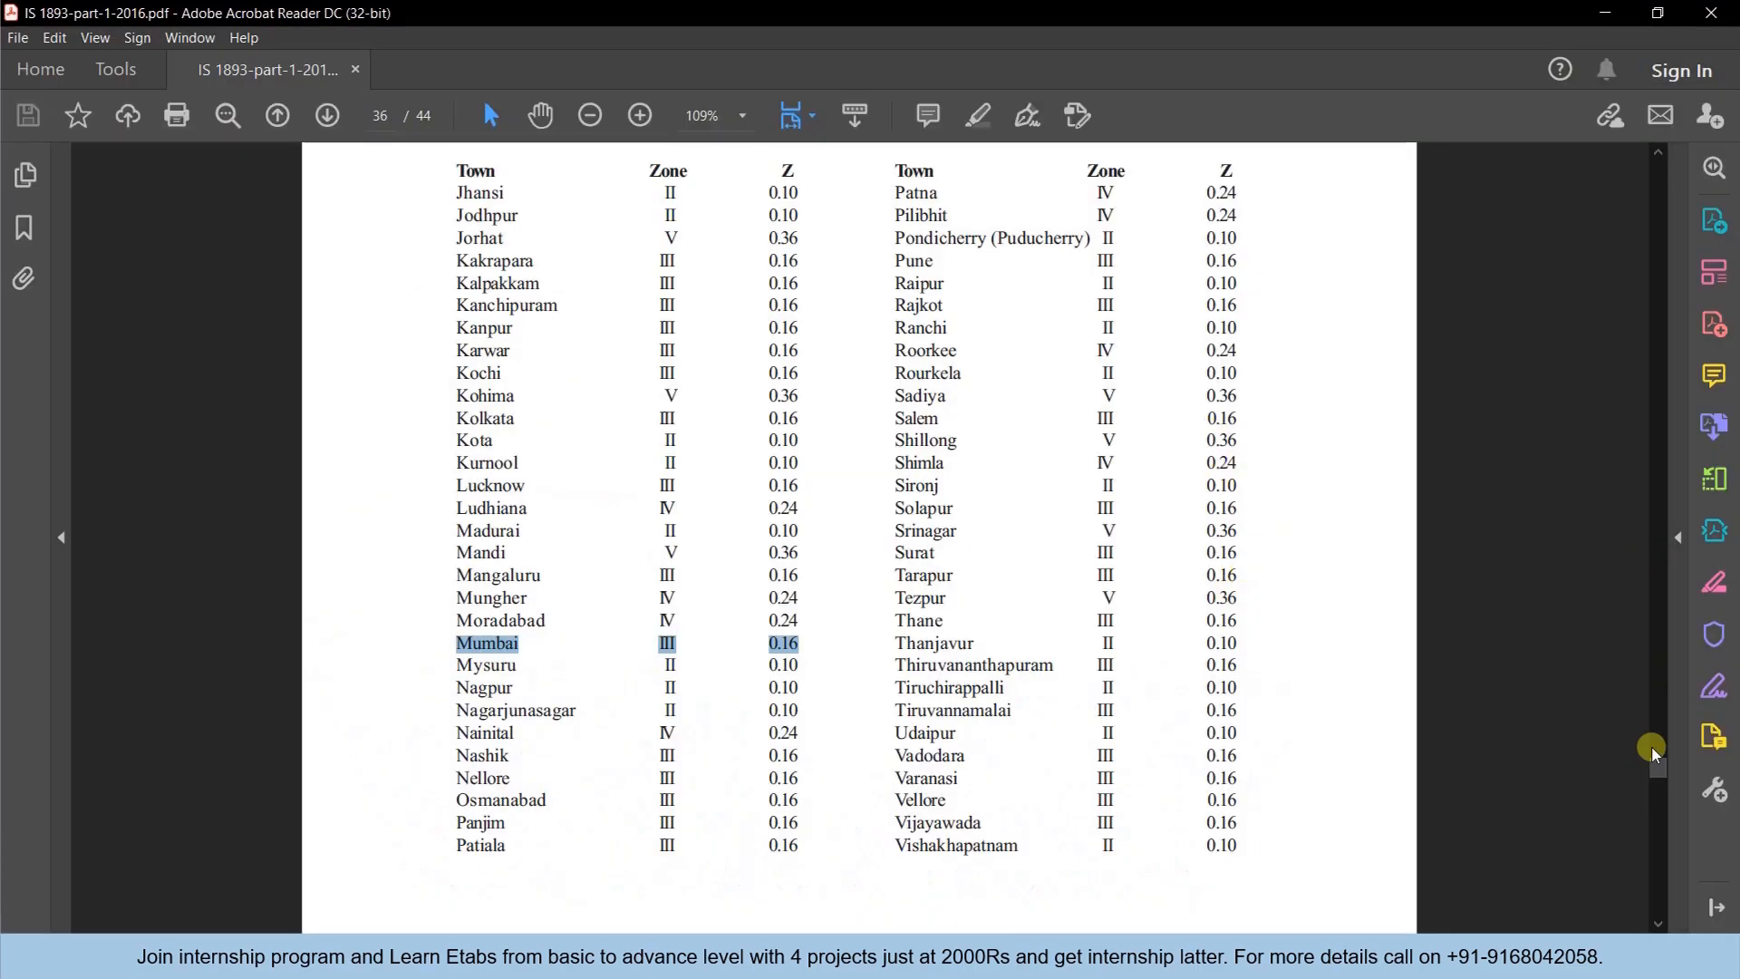
left_click_drag(1653, 772, 1648, 415)
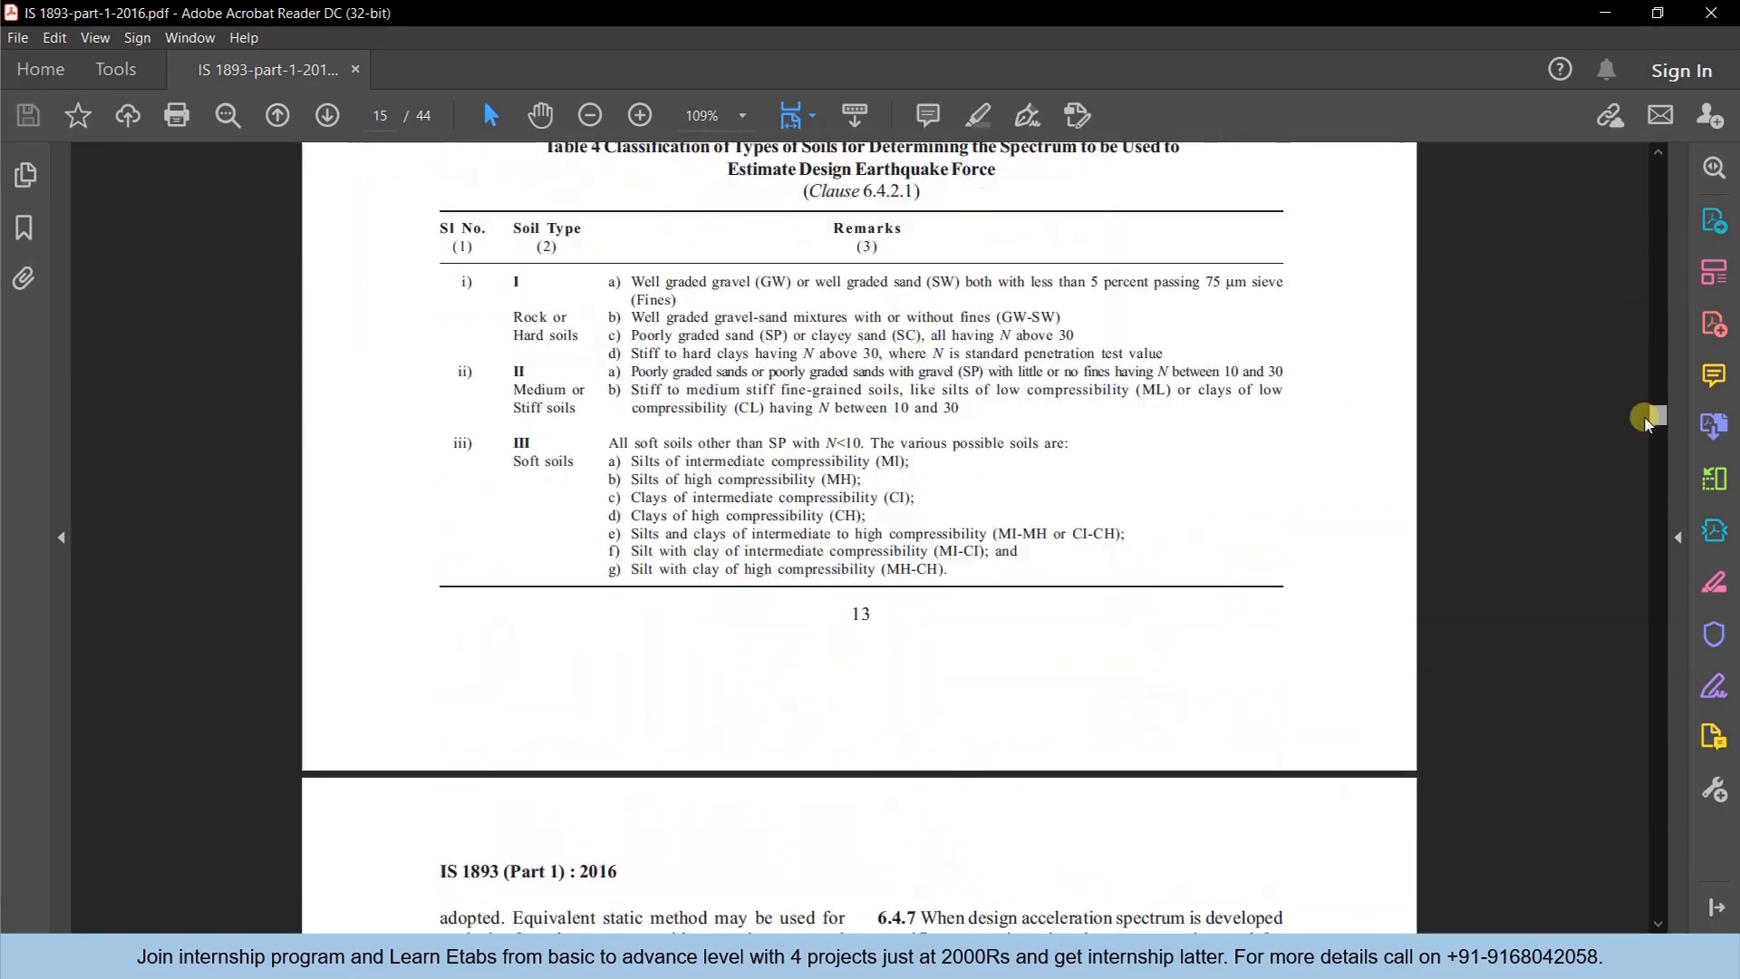
scroll(685, 235, "up", 1)
scroll(534, 471, "up", 2)
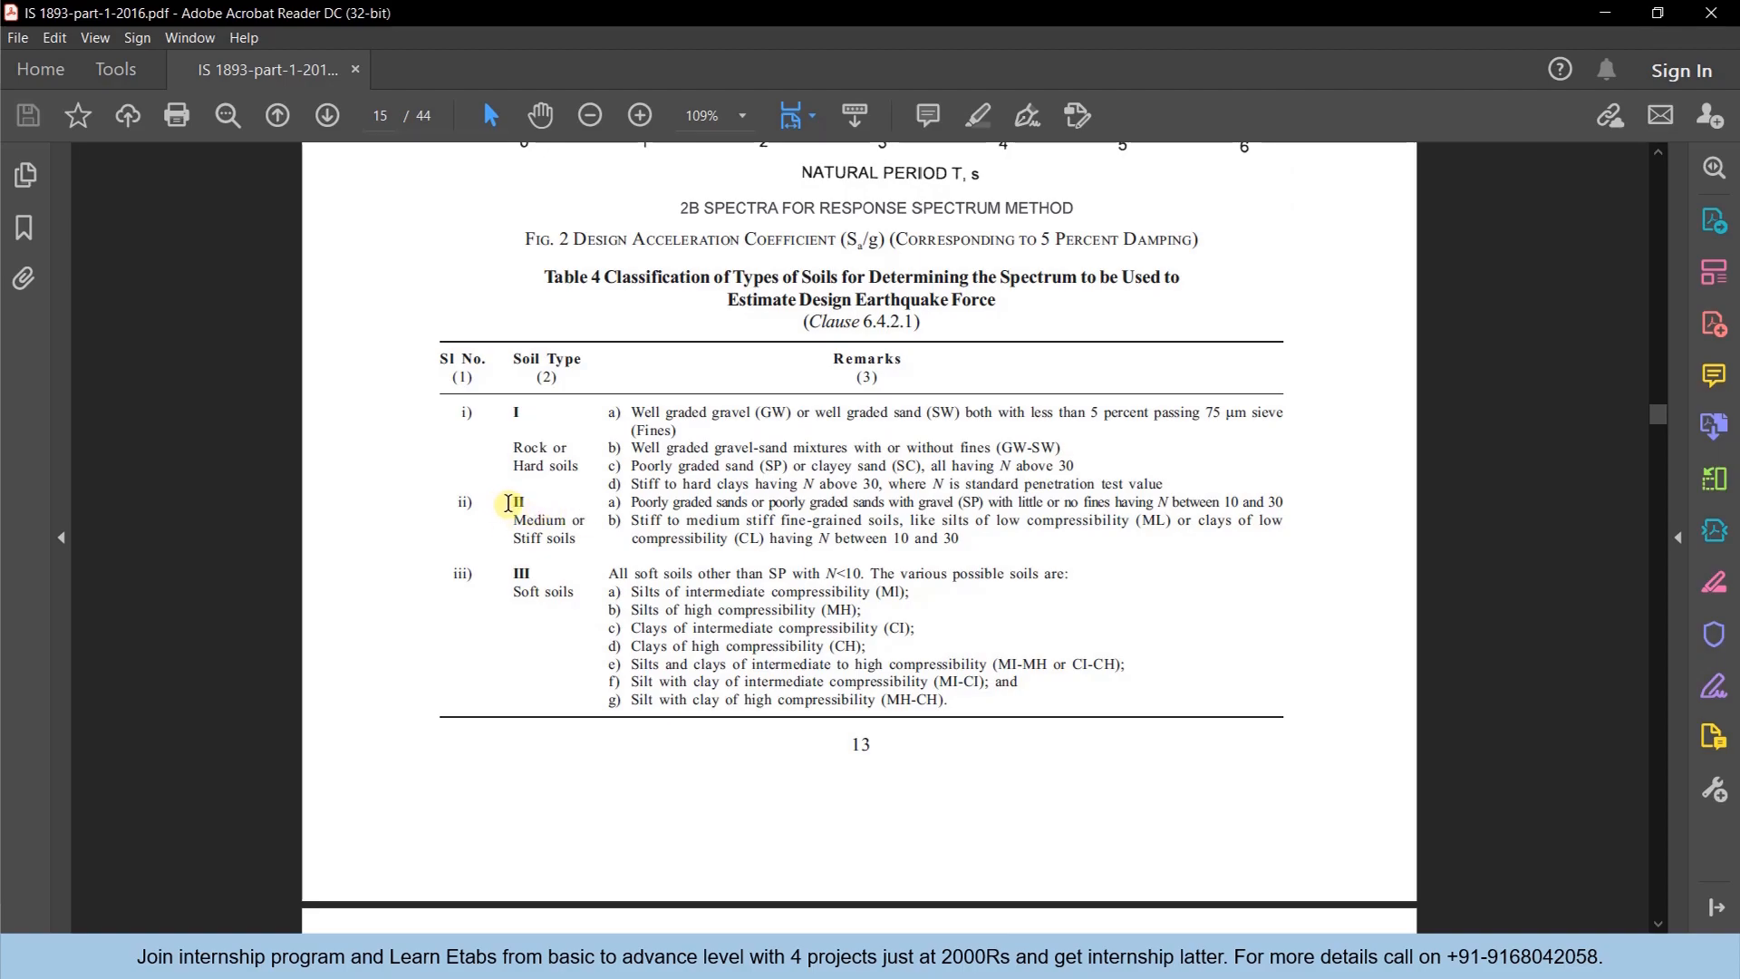
left_click_drag(513, 523, 576, 542)
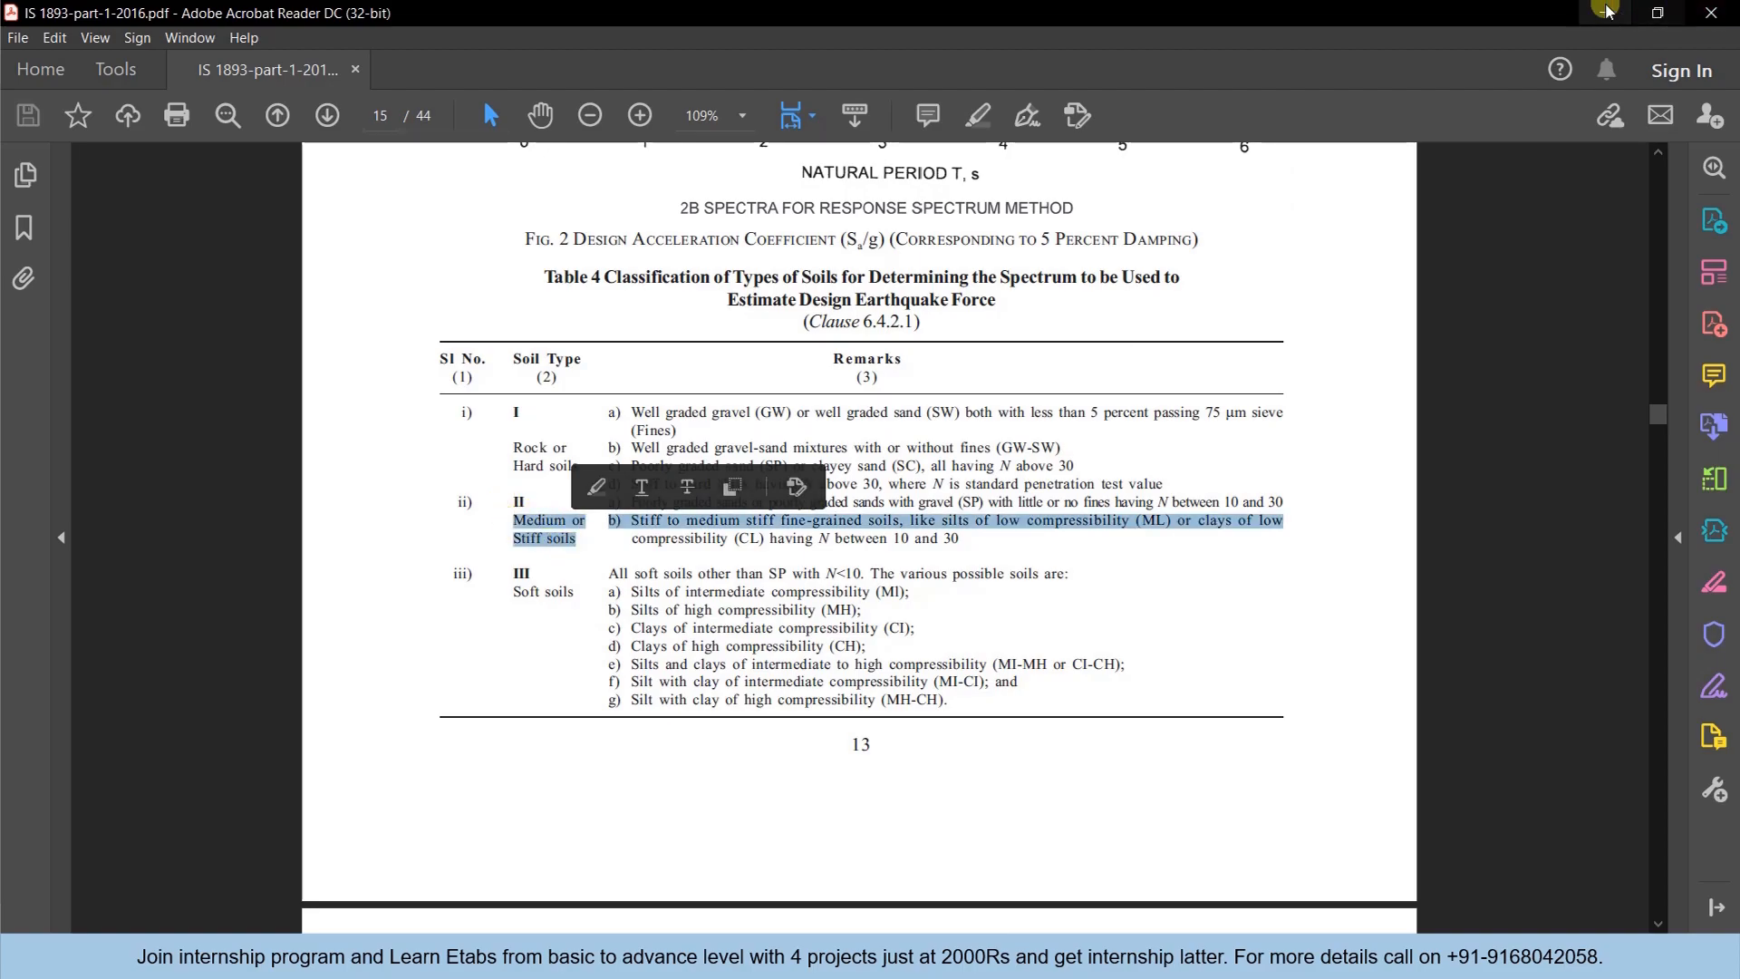
left_click(1606, 12)
left_click(1245, 385)
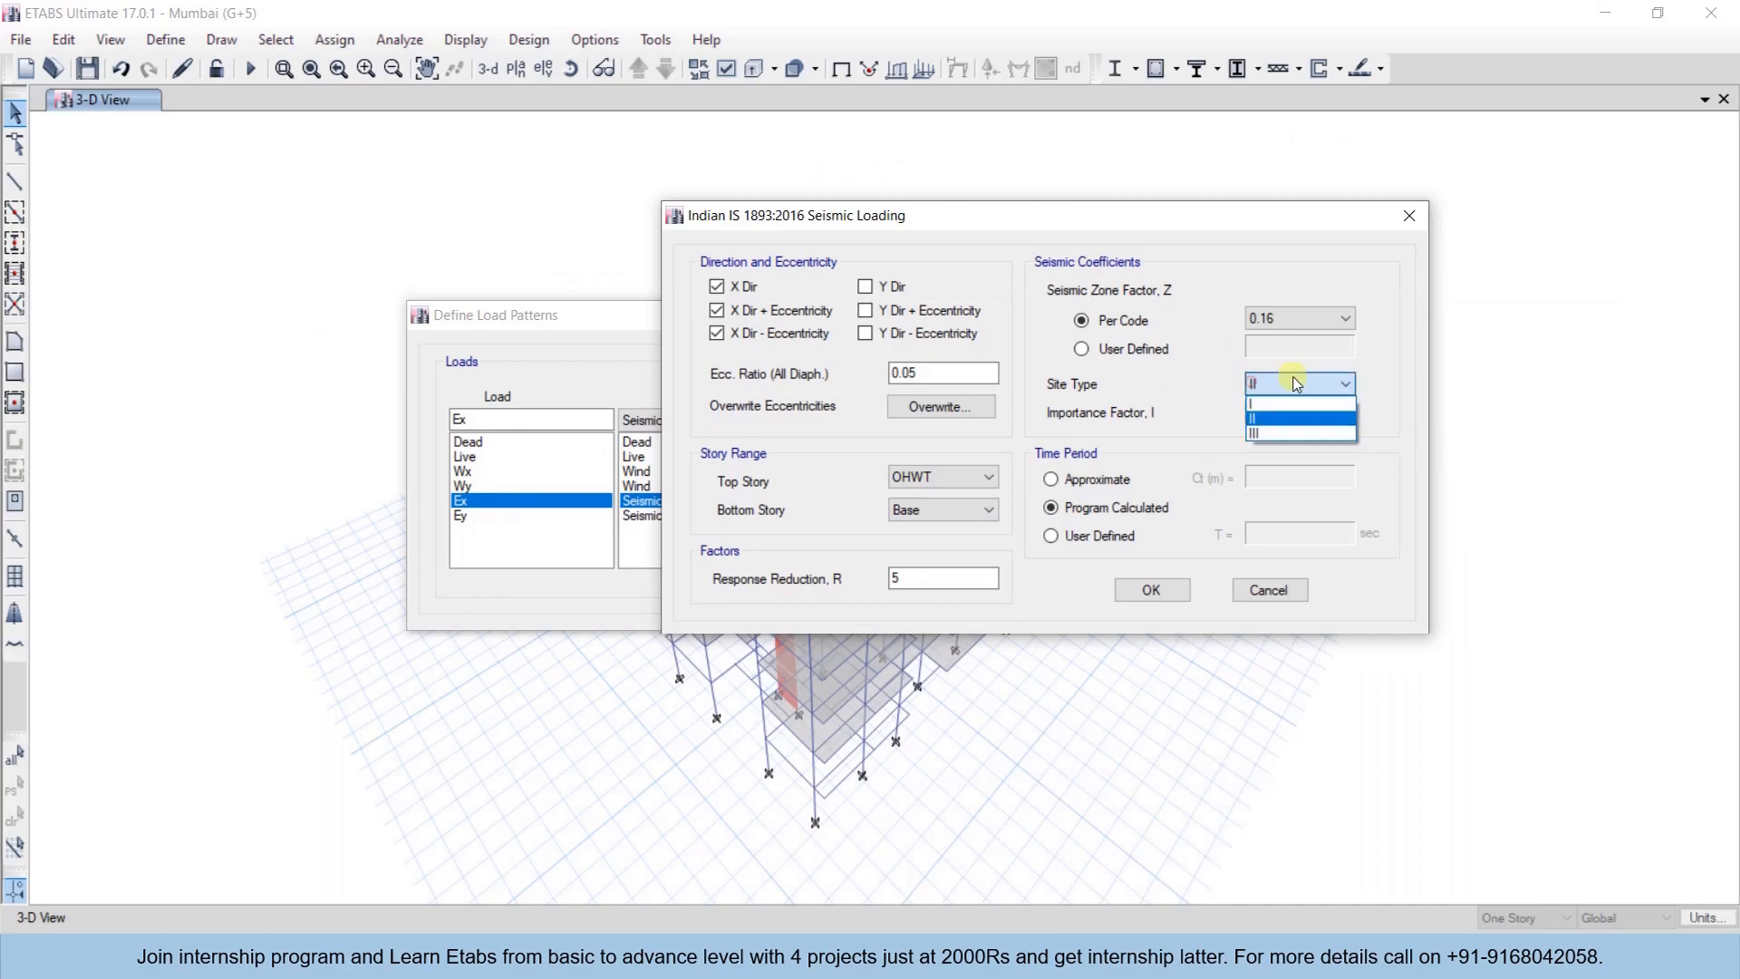
left_click(1266, 424)
left_click(1265, 418)
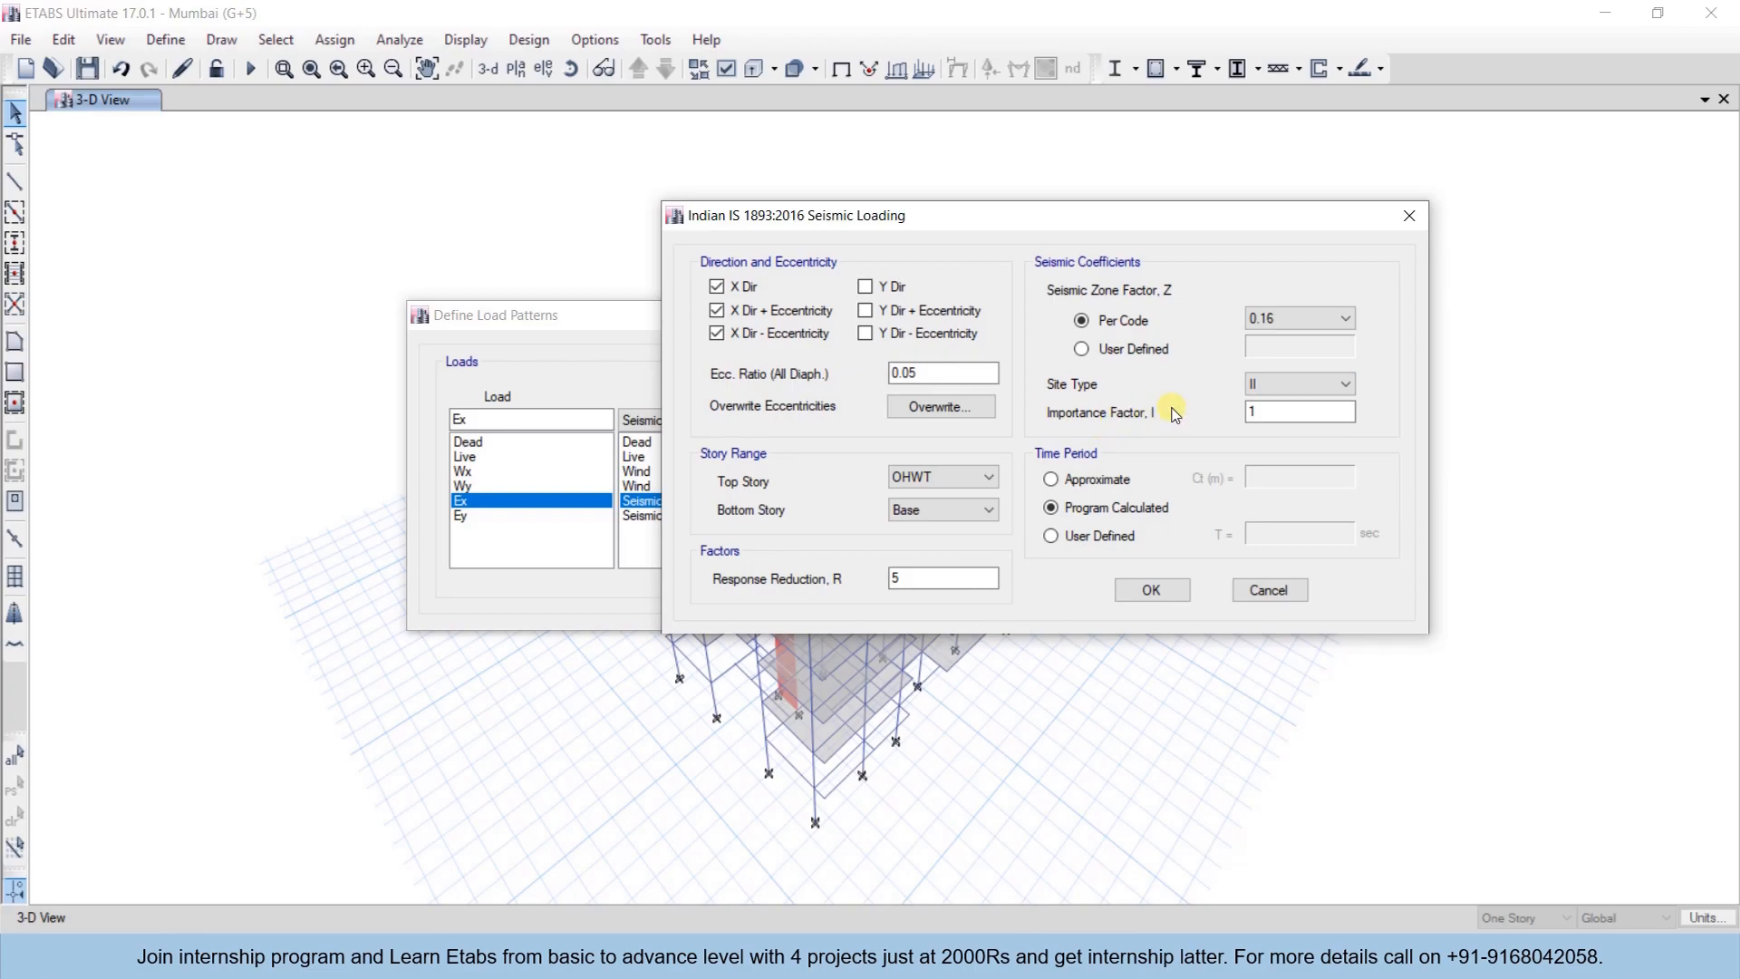
- Compare the building categories in Table 8 of the IS 1893 PDF with the importance factor of Ex in ETABS
left_click(1020, 954)
left_click_drag(1654, 426, 1667, 514)
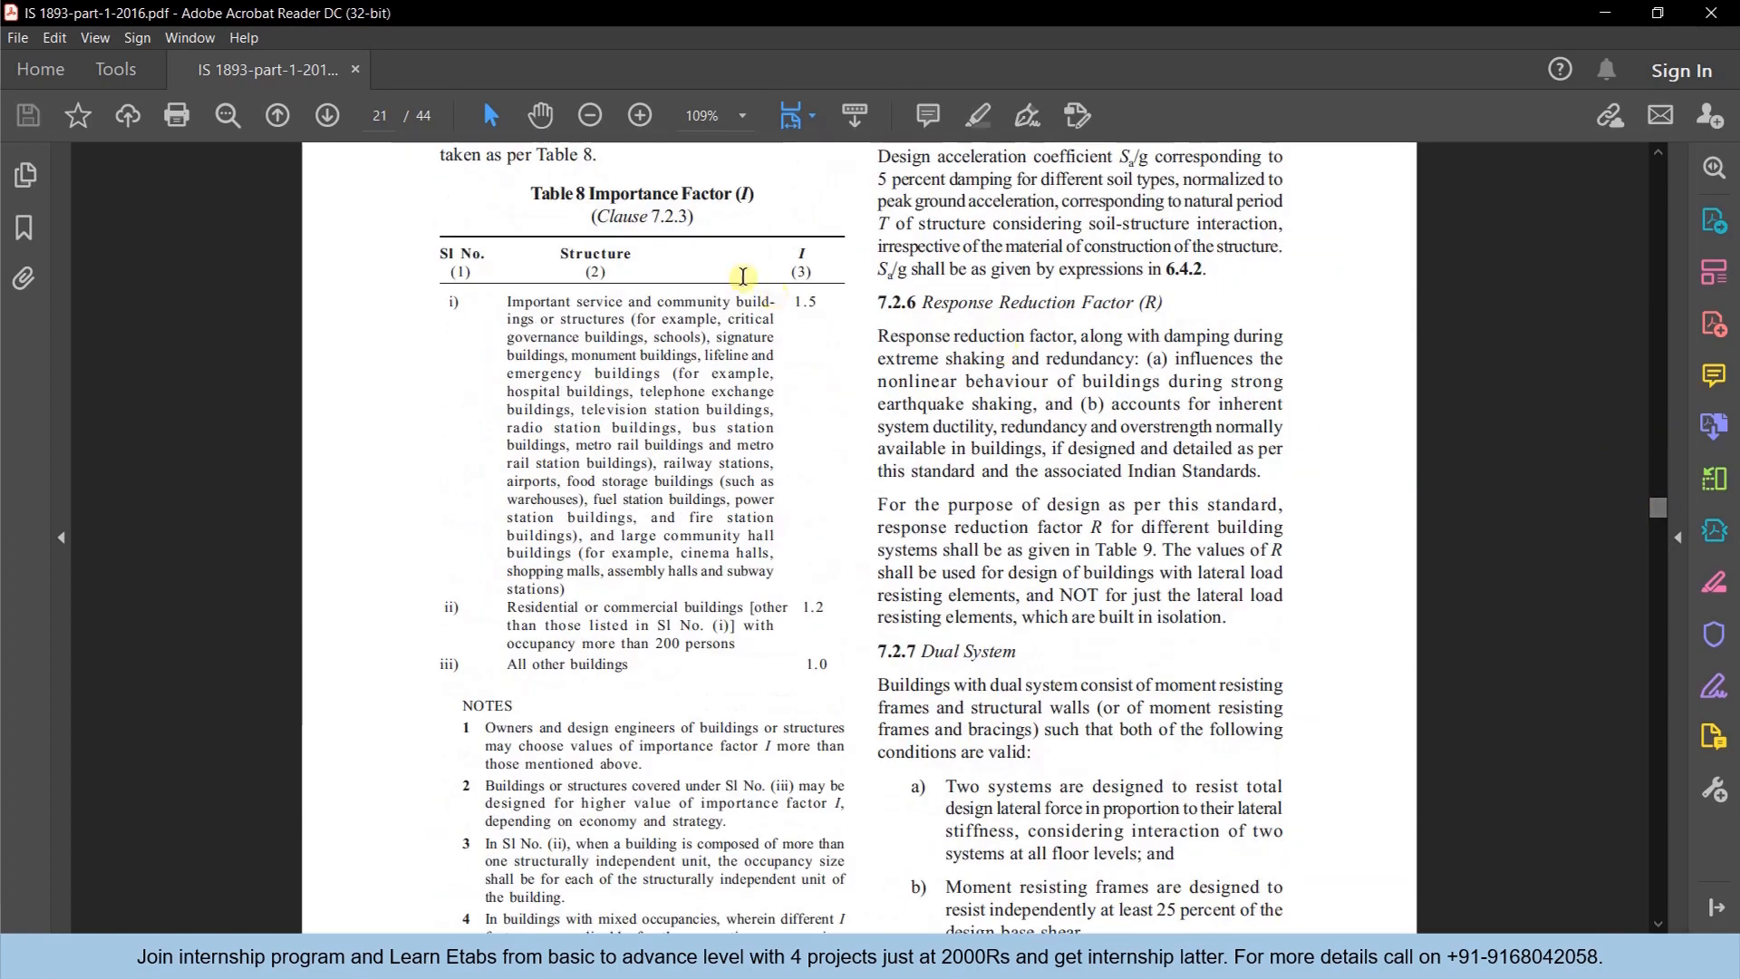
scroll(645, 236, "down", 1)
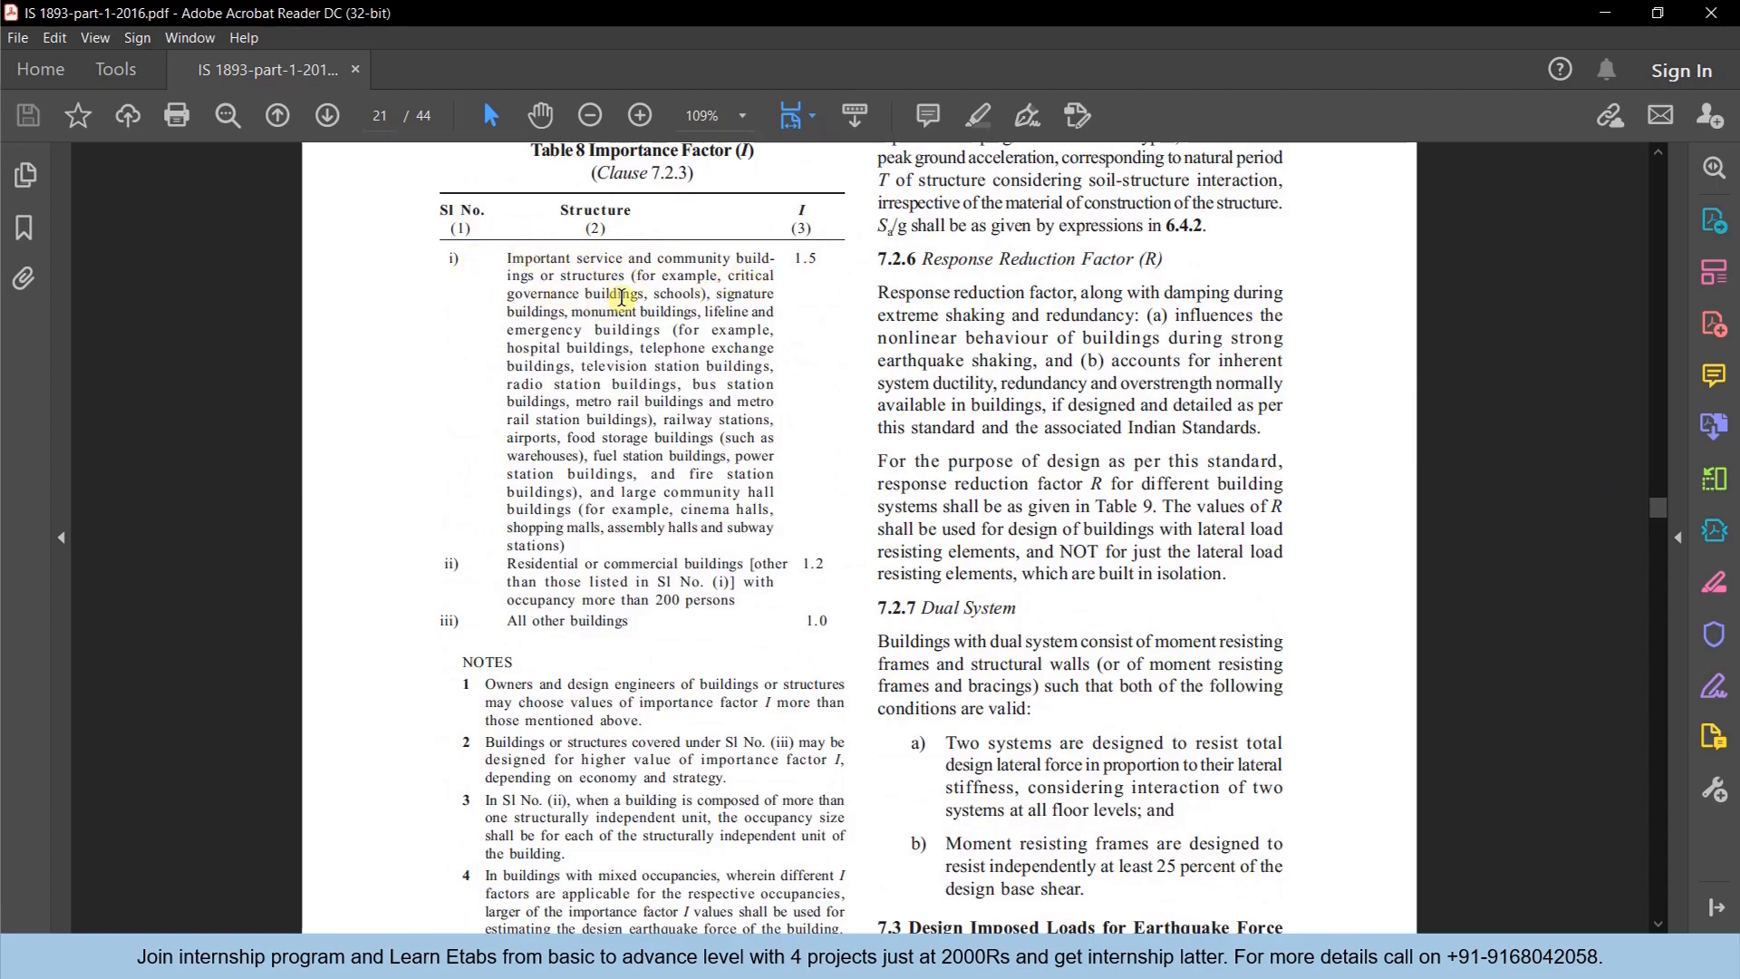
left_click_drag(820, 263, 802, 260)
left_click_drag(494, 564, 736, 606)
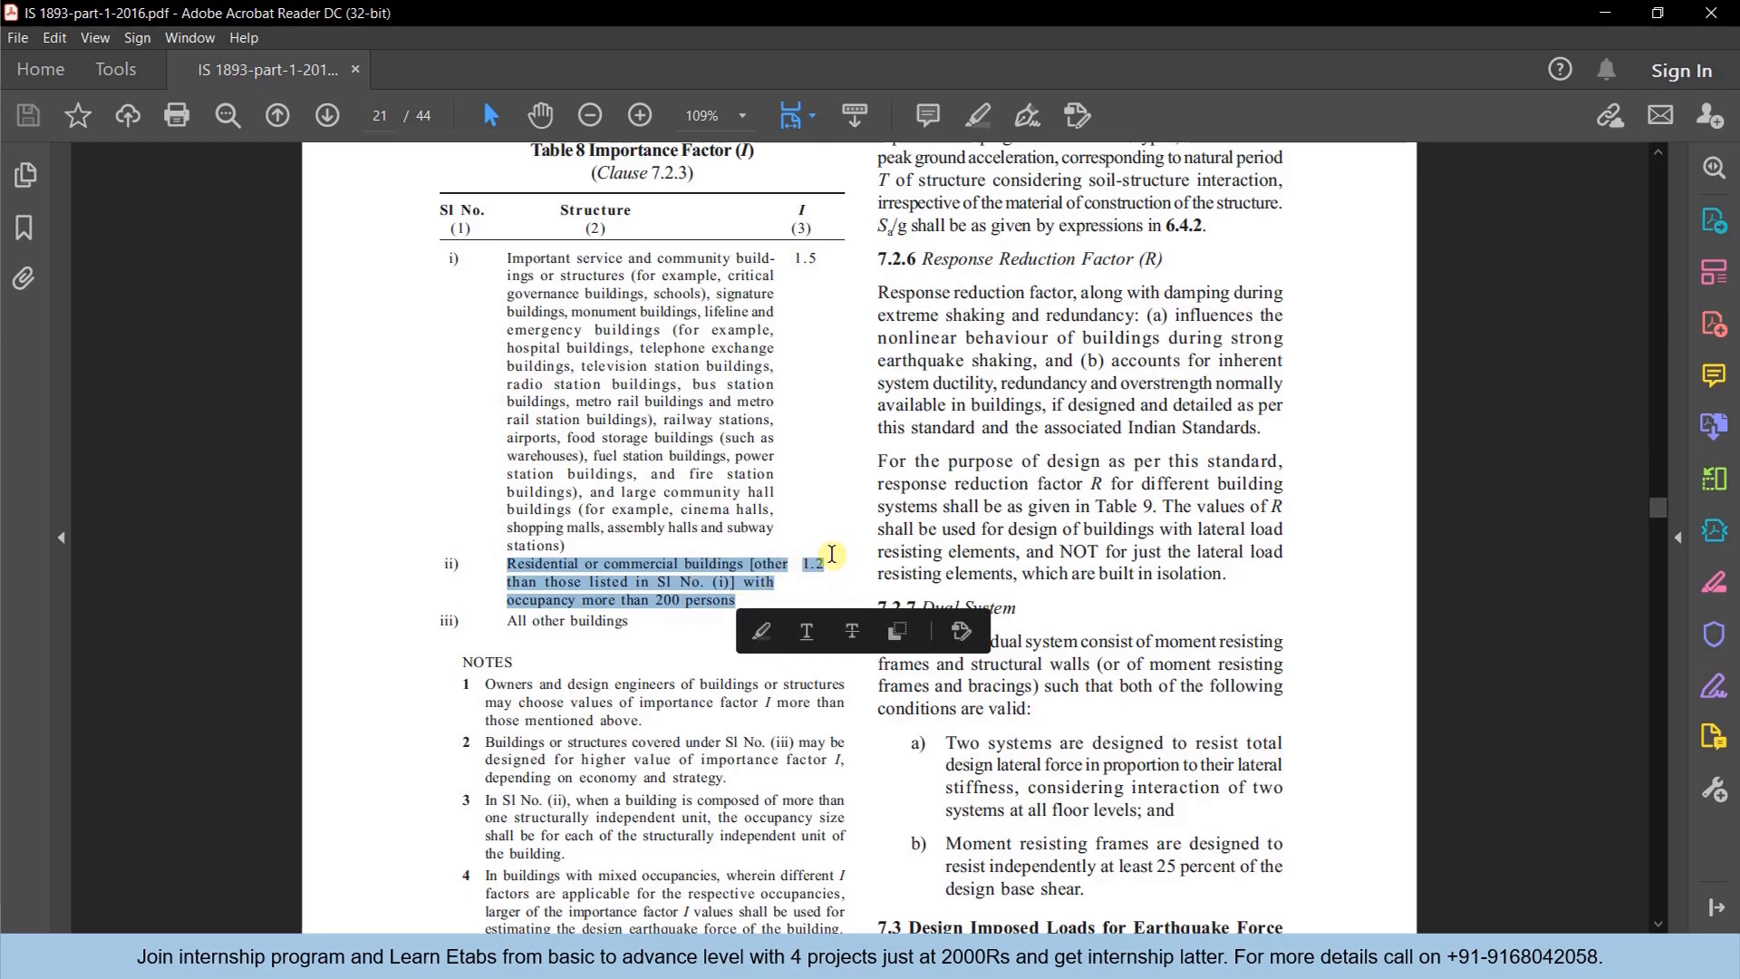
left_click(832, 553)
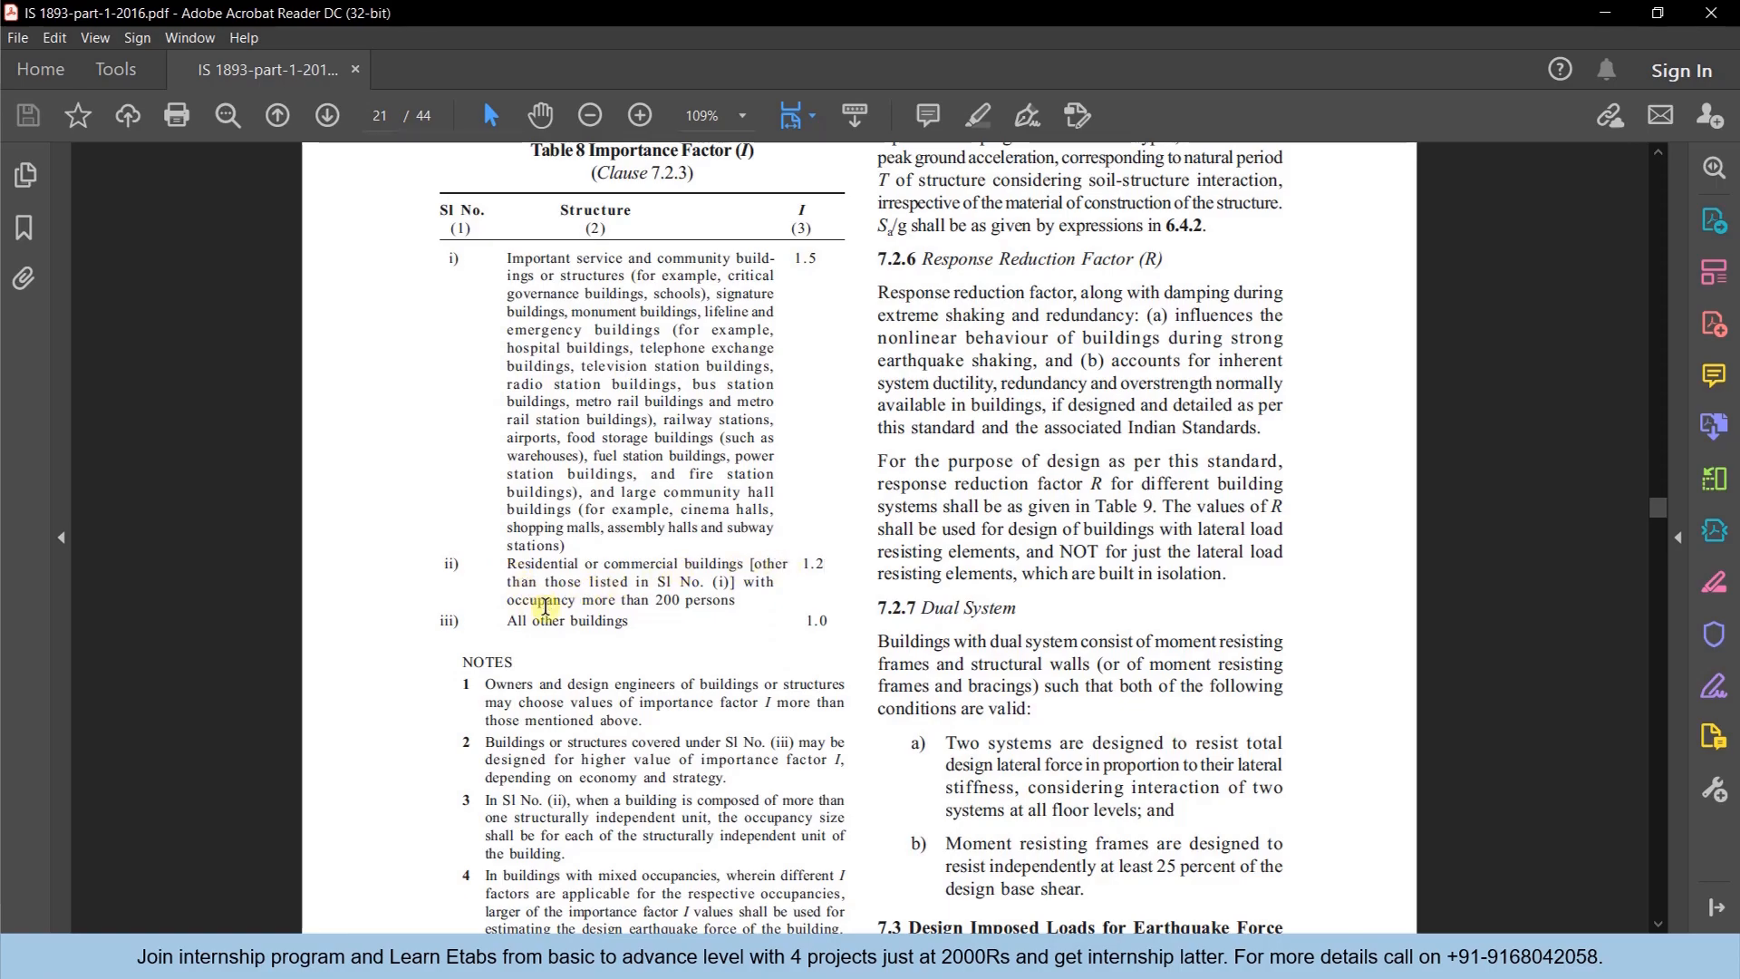
left_click_drag(504, 623, 835, 628)
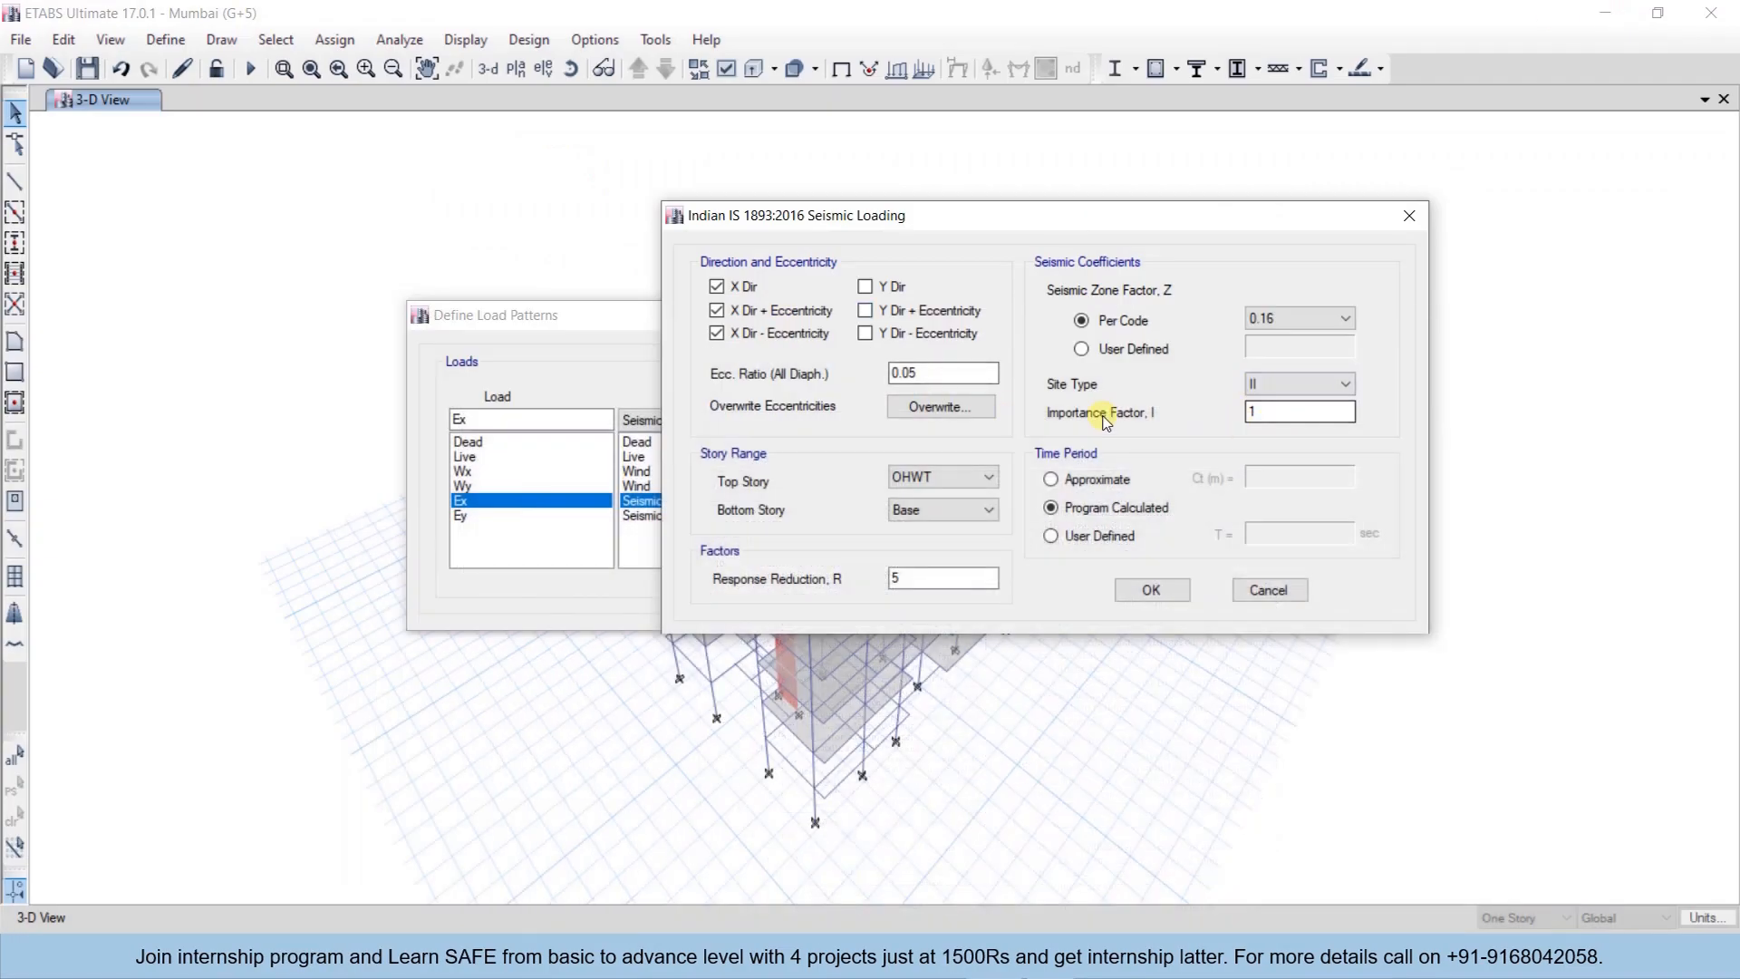
left_click(1285, 411)
left_click(1091, 448)
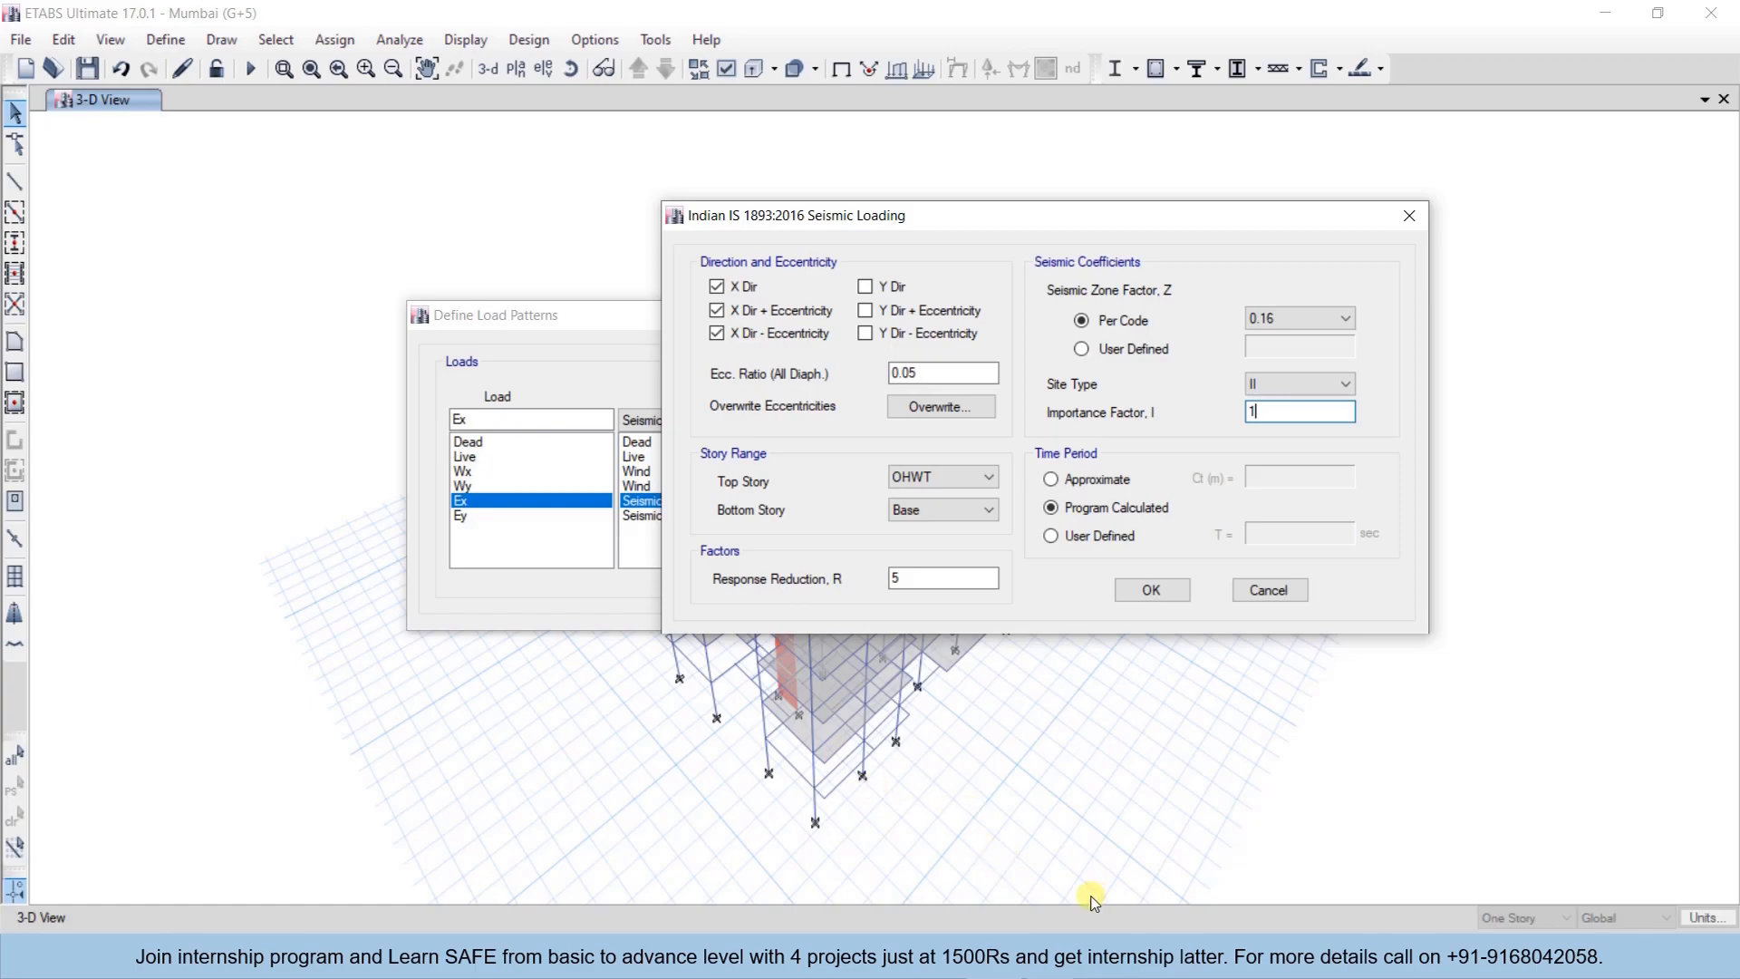
- Look up the moment frame systems in Table 9, Response Reduction Factor R, of the IS 1893 PDF in Acrobat Reader
left_click(1049, 956)
scroll(802, 435, "down", 12)
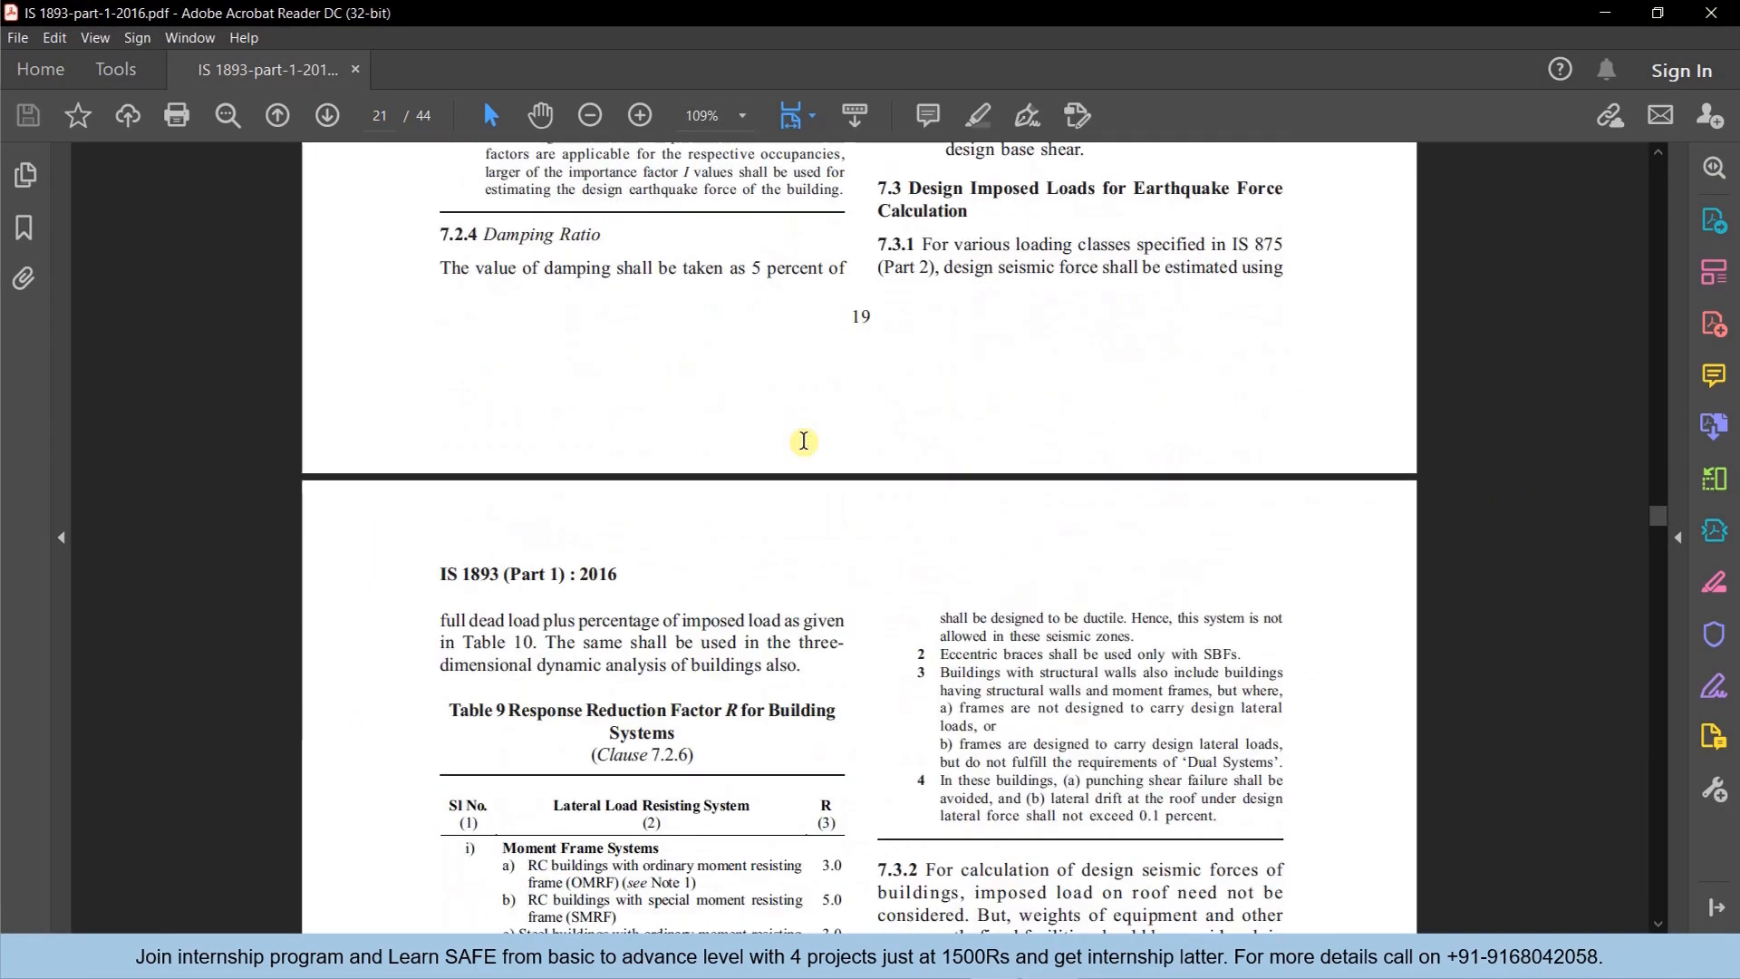
scroll(609, 367, "down", 2)
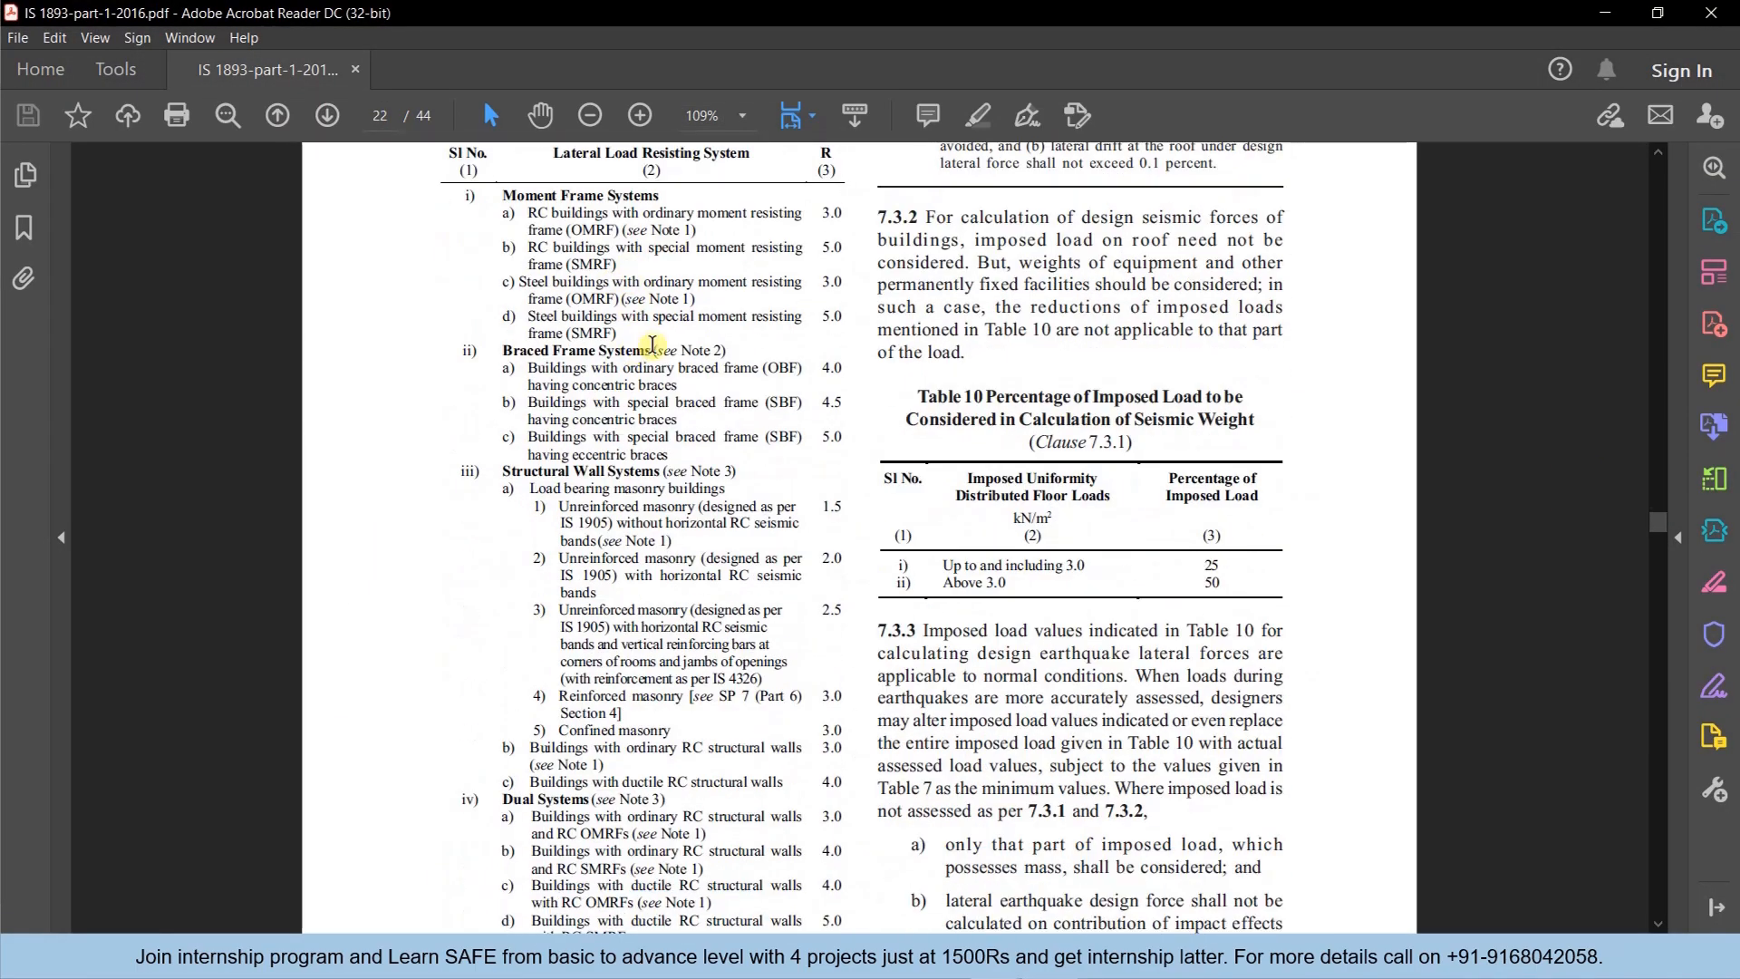
scroll(653, 358, "up", 3)
scroll(571, 291, "down", 2)
scroll(521, 257, "up", 2)
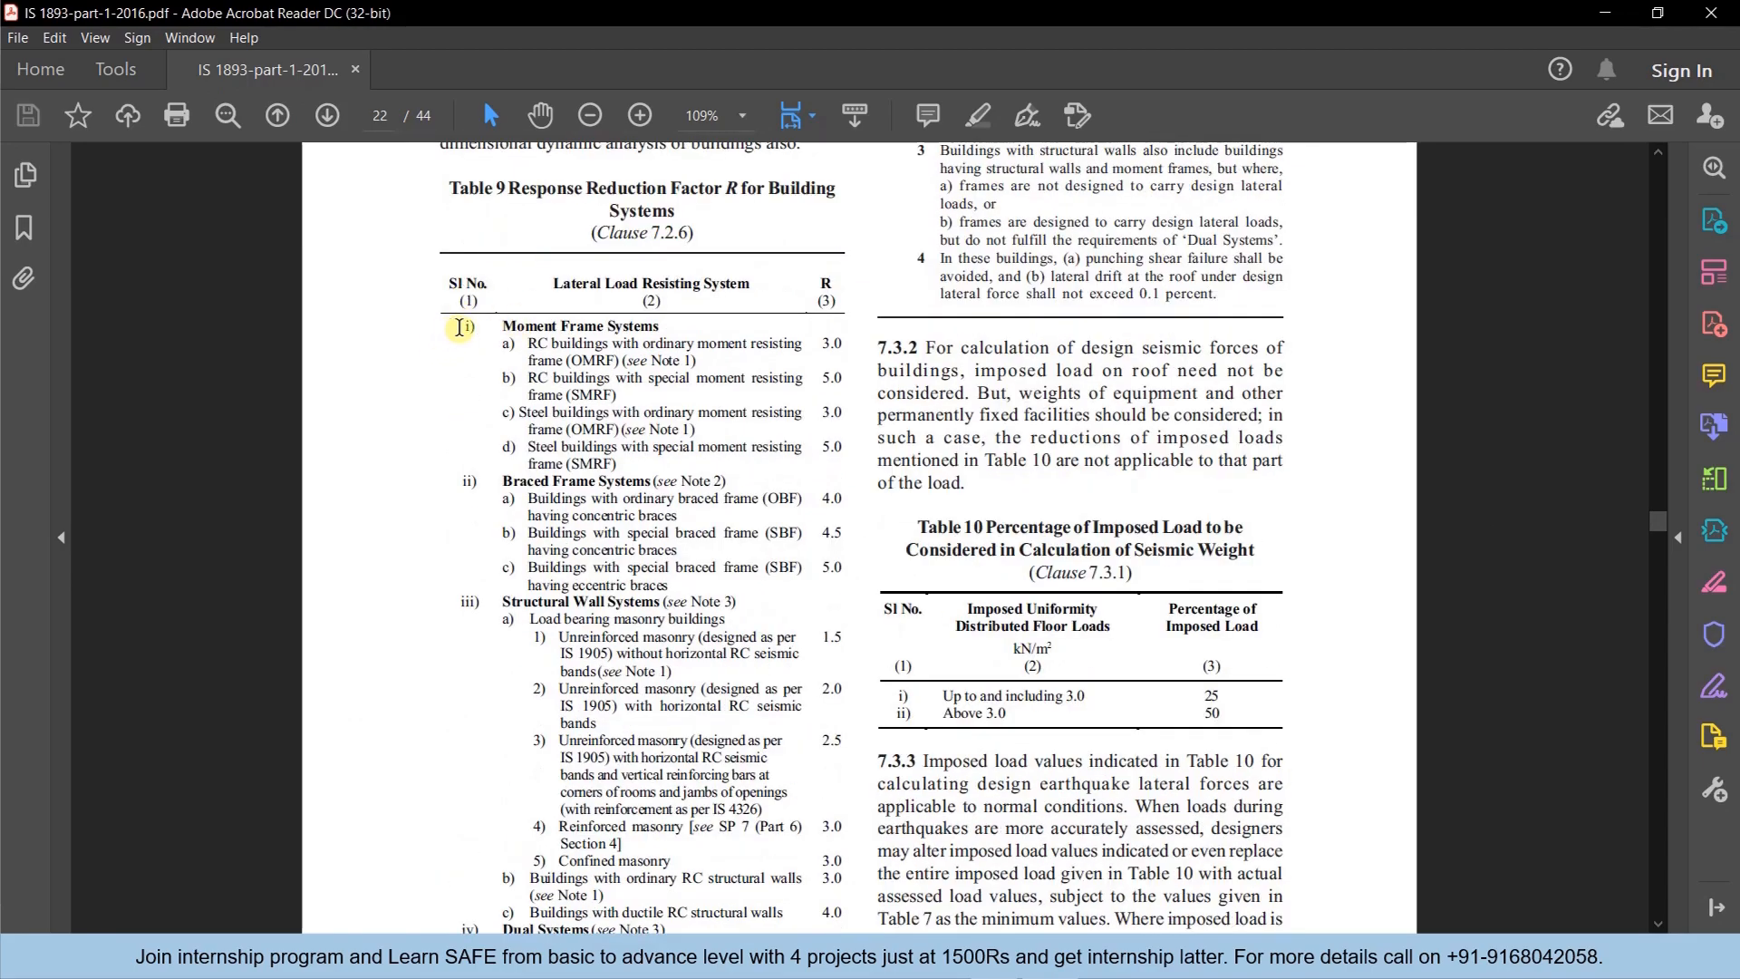
left_click_drag(459, 327, 658, 325)
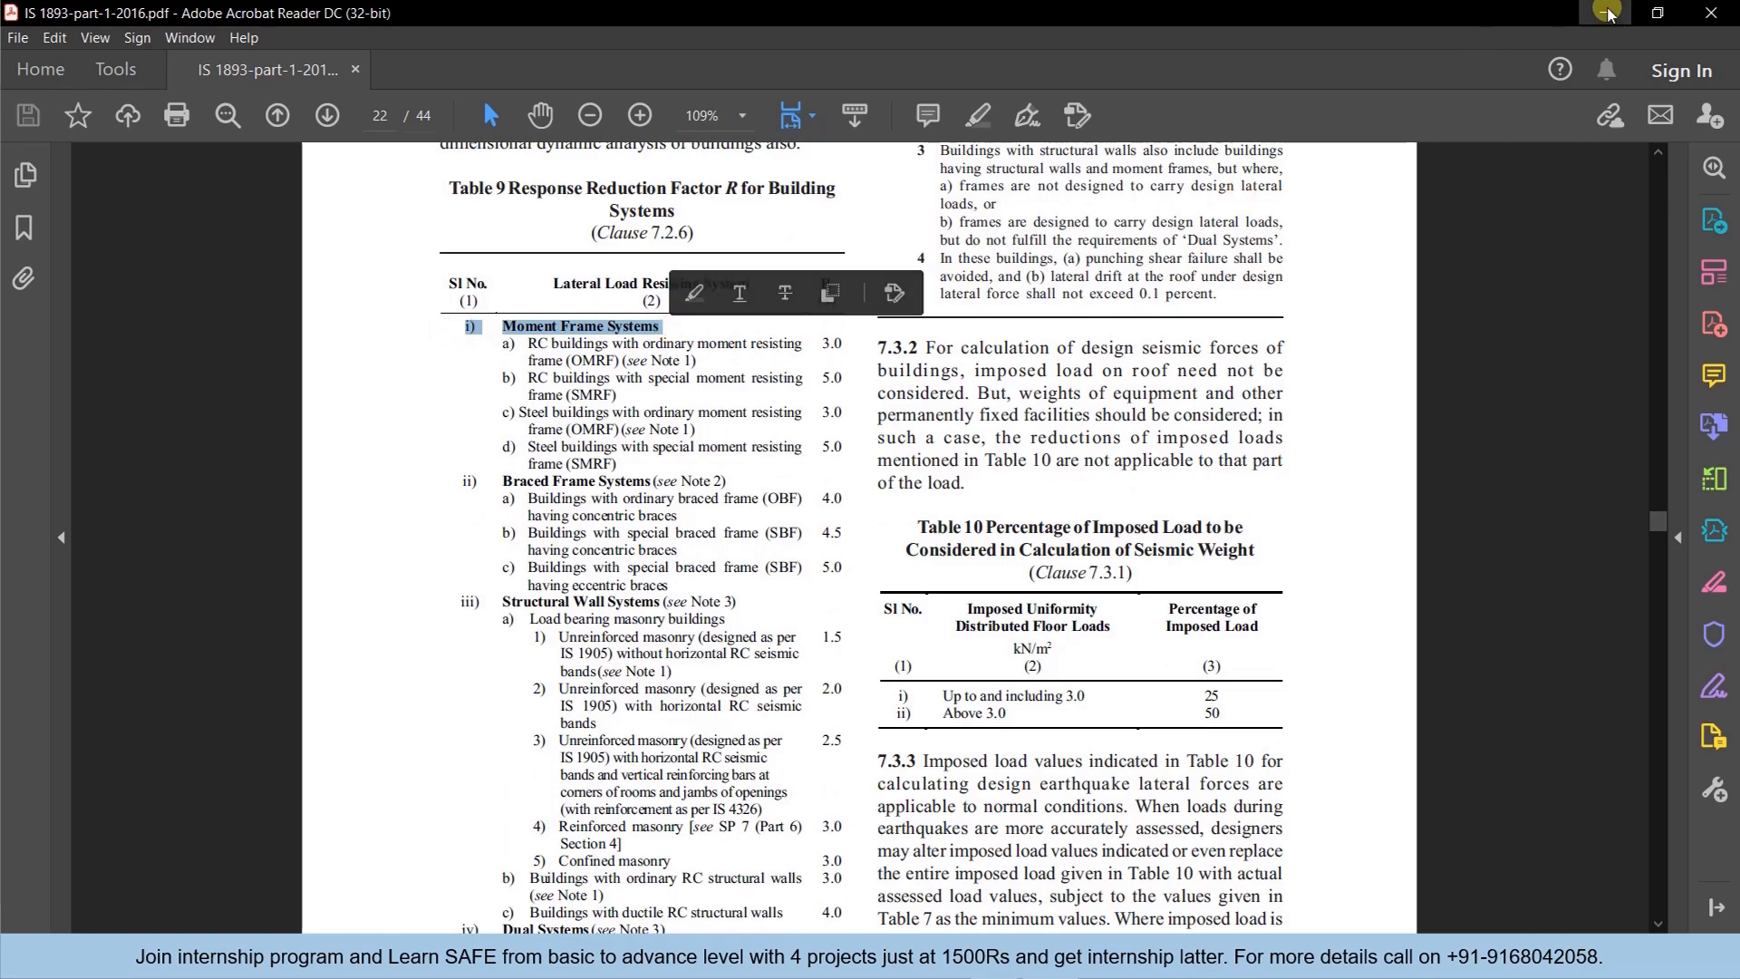
left_click(1605, 13)
key("alt+Tab")
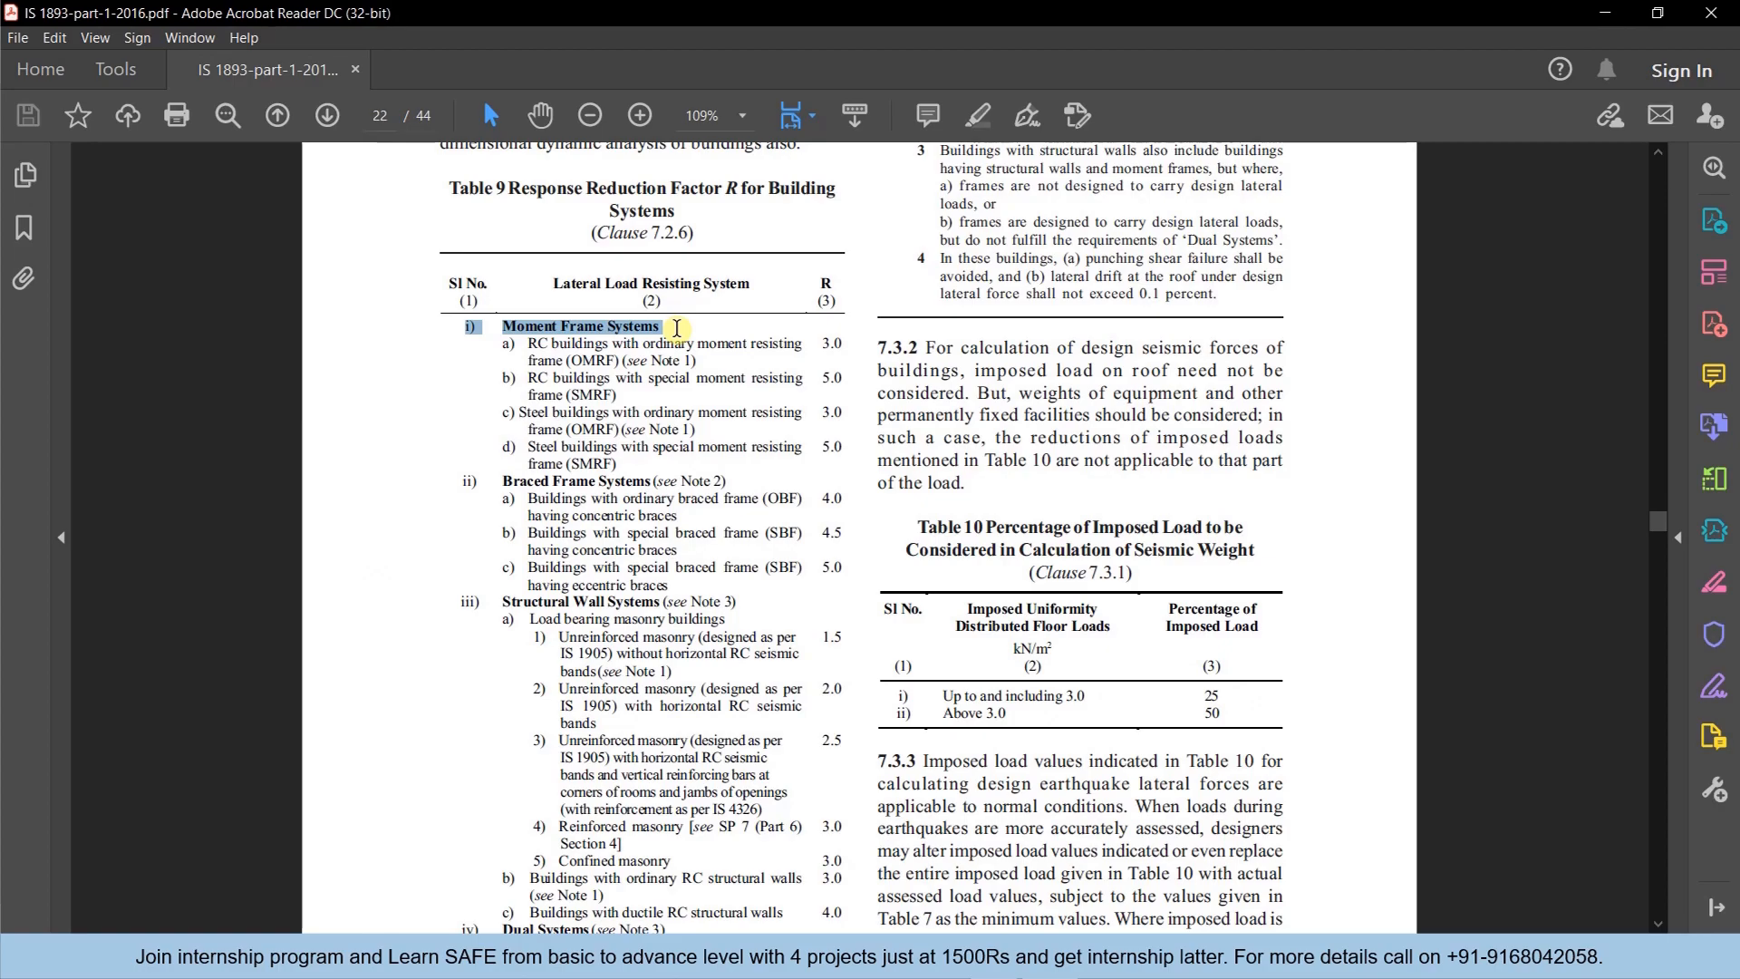
- Examine the dual systems in Table 9, especially the row for buildings with ductile RC structural walls with RC SMRFs
scroll(677, 345, "down", 4)
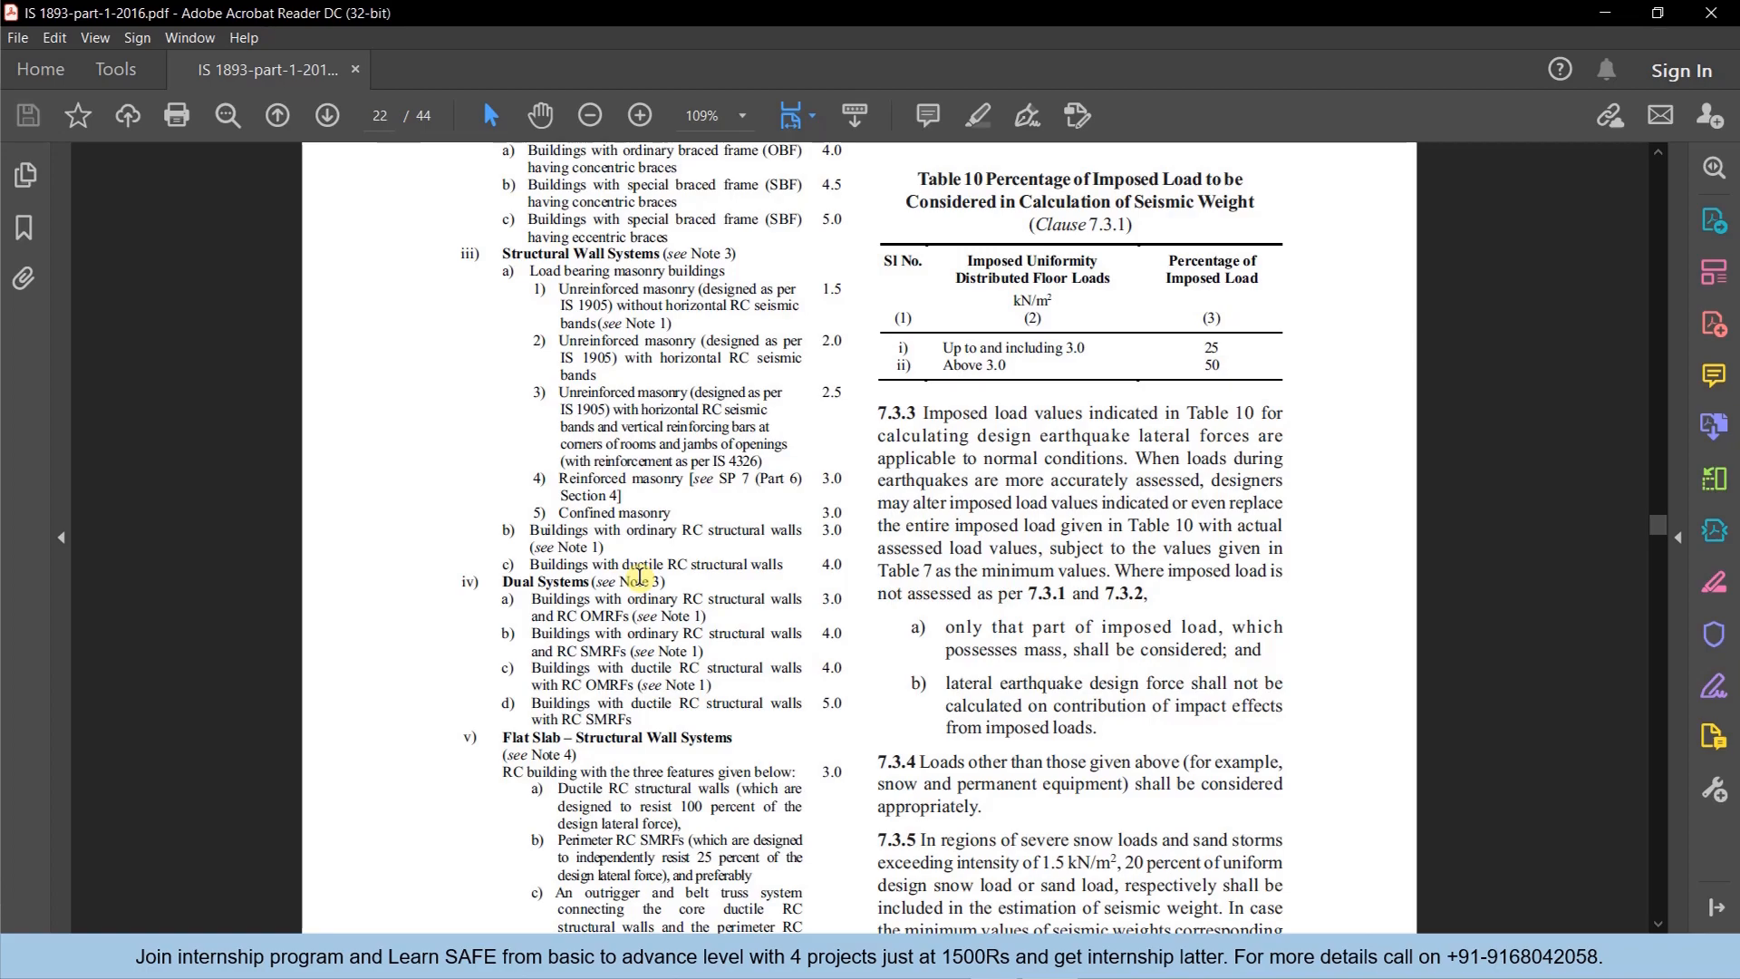
left_click_drag(459, 586, 683, 581)
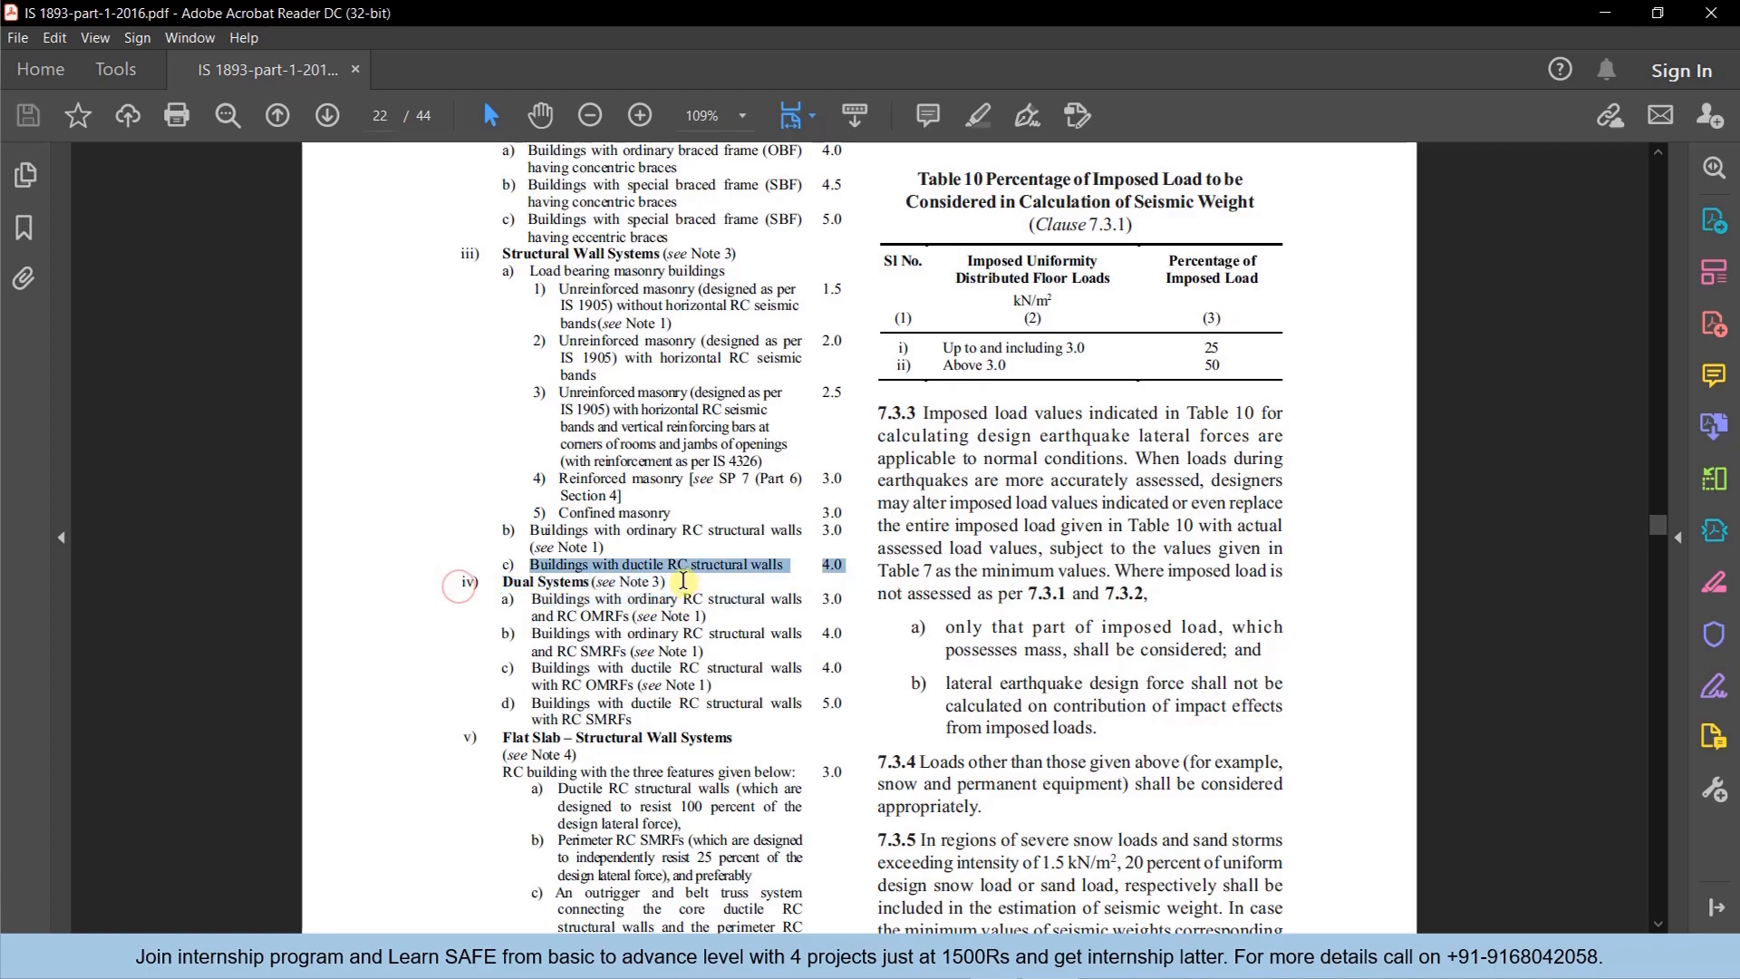
left_click(716, 736)
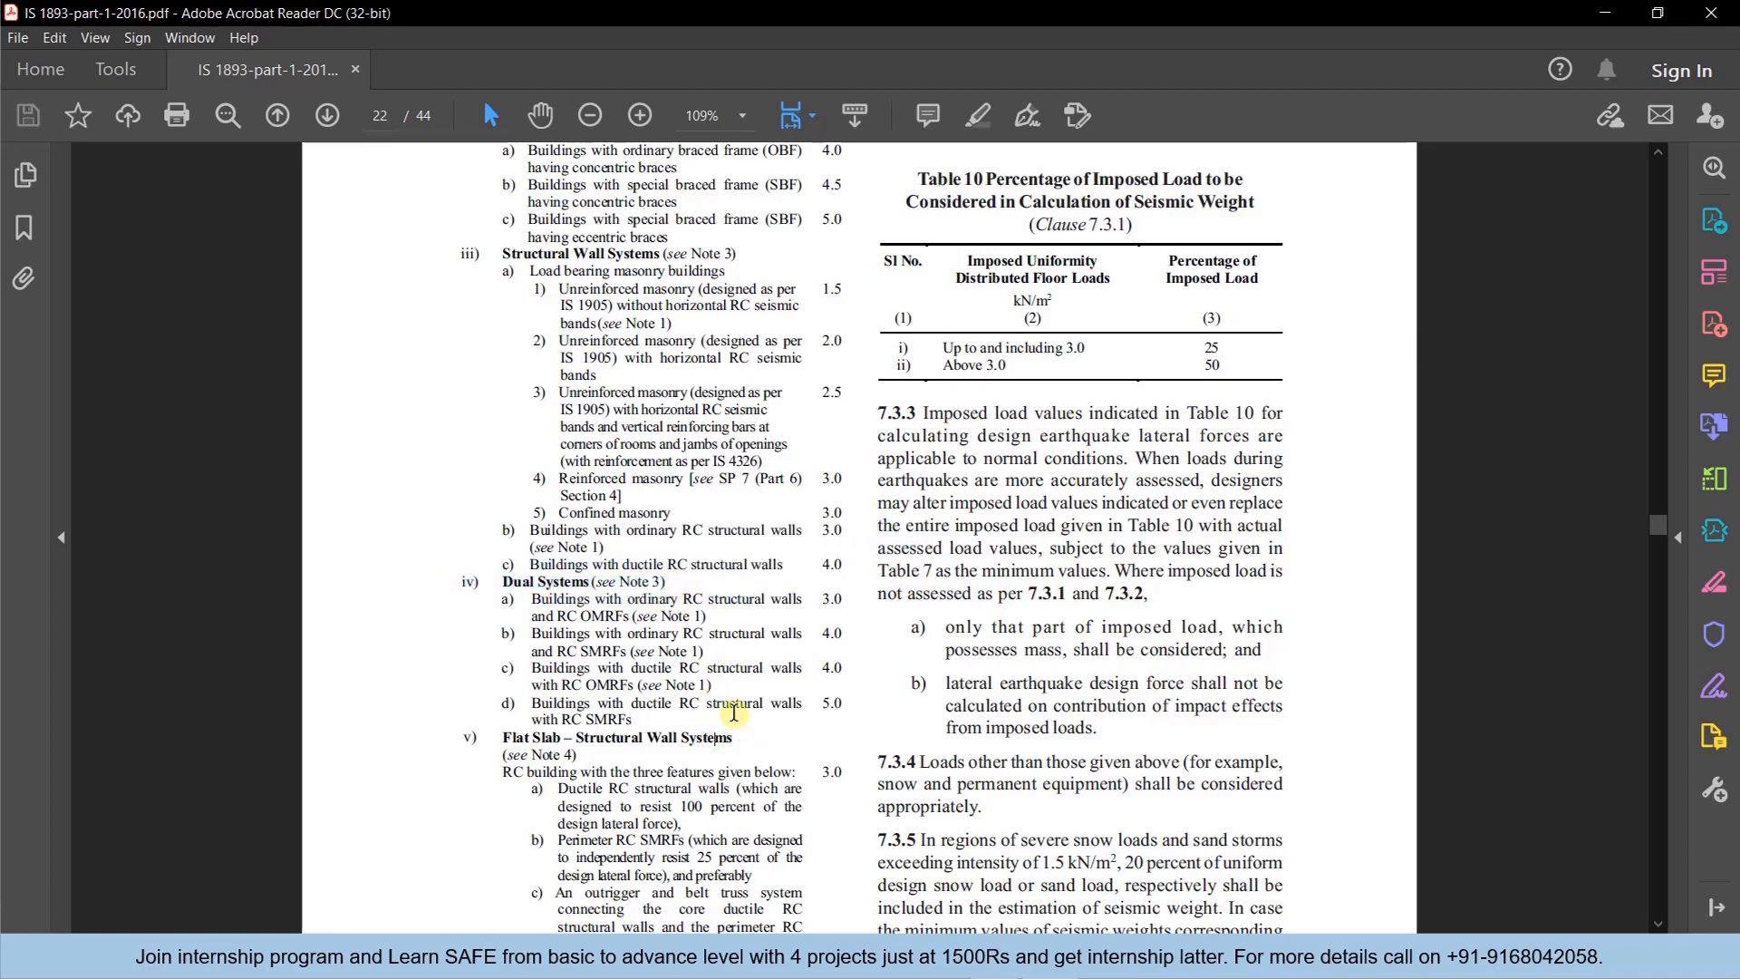
left_click_drag(453, 583, 672, 582)
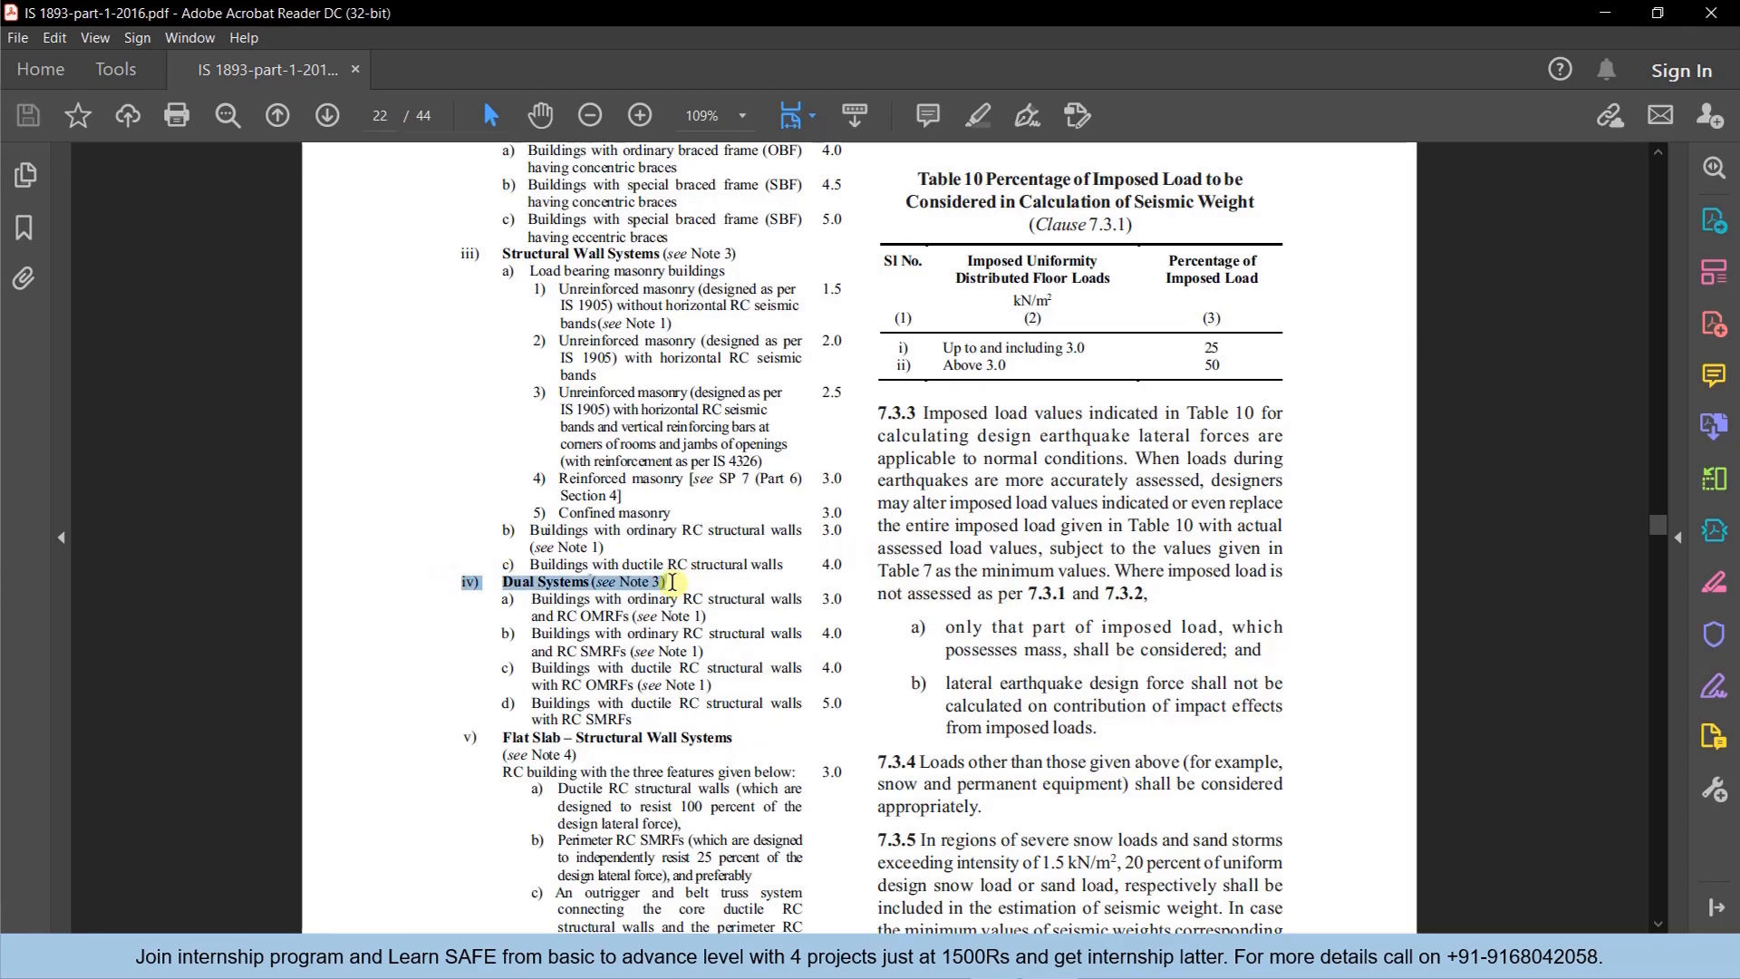
scroll(544, 585, "down", 5)
left_click(541, 723)
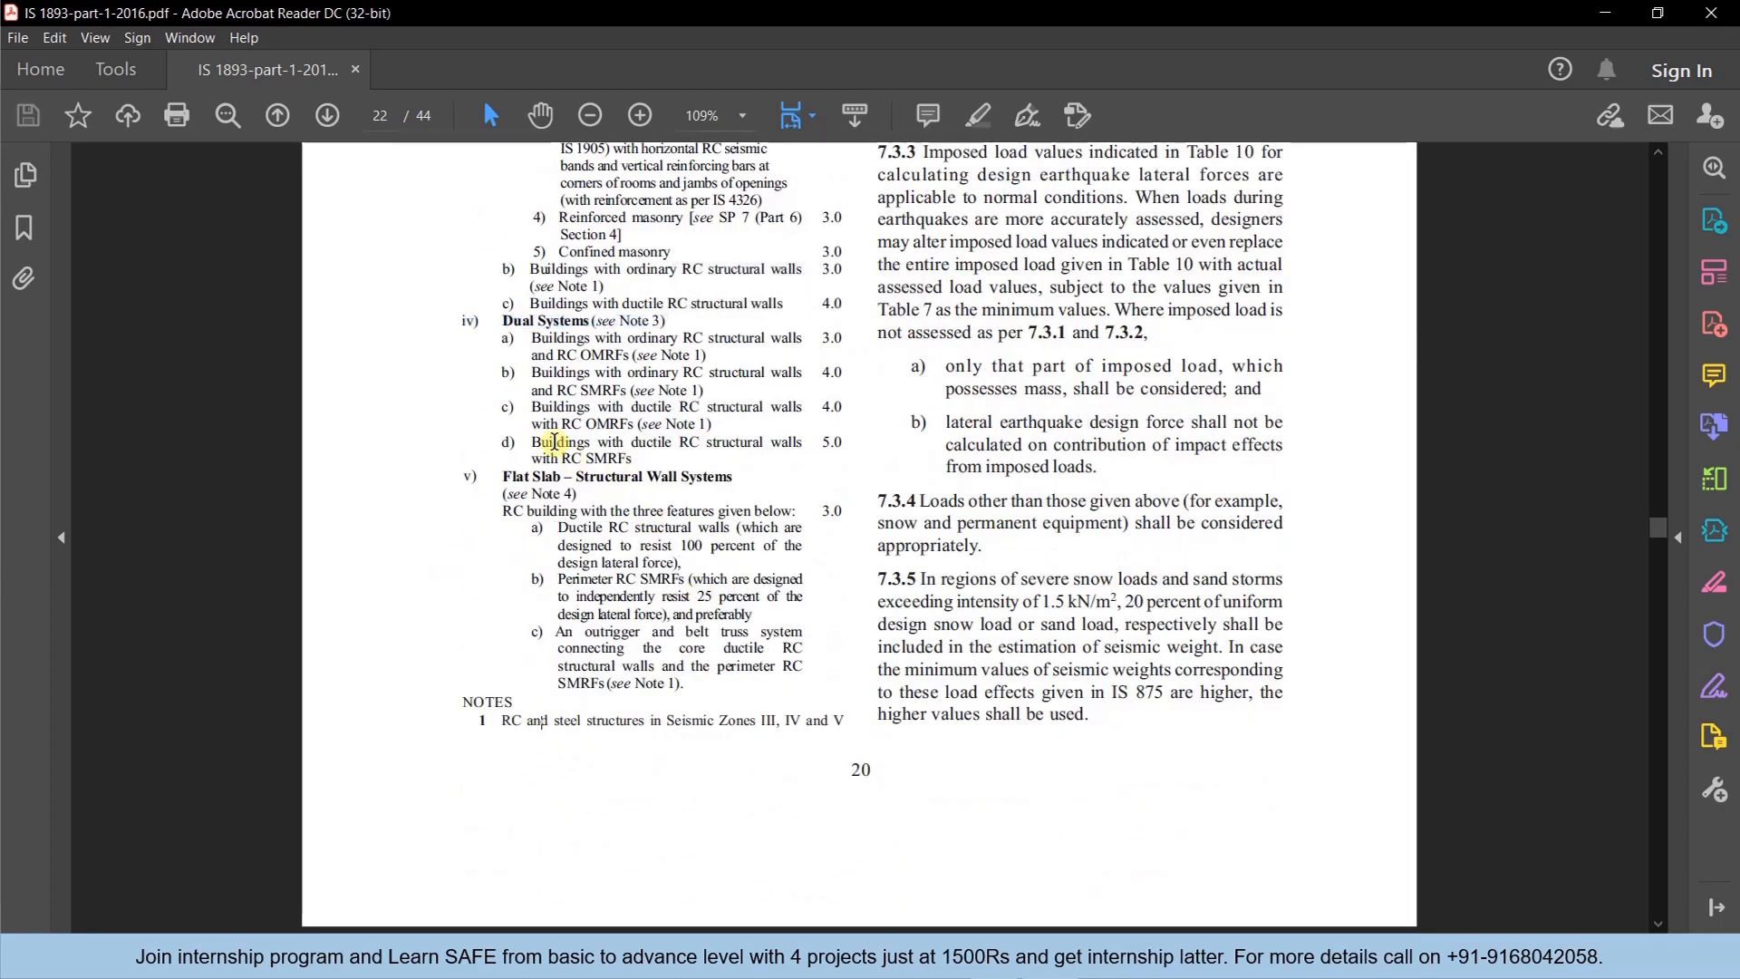
mouse_move(495, 442)
left_mouse_down()
mouse_move(797, 447)
mouse_move(636, 462)
left_mouse_up()
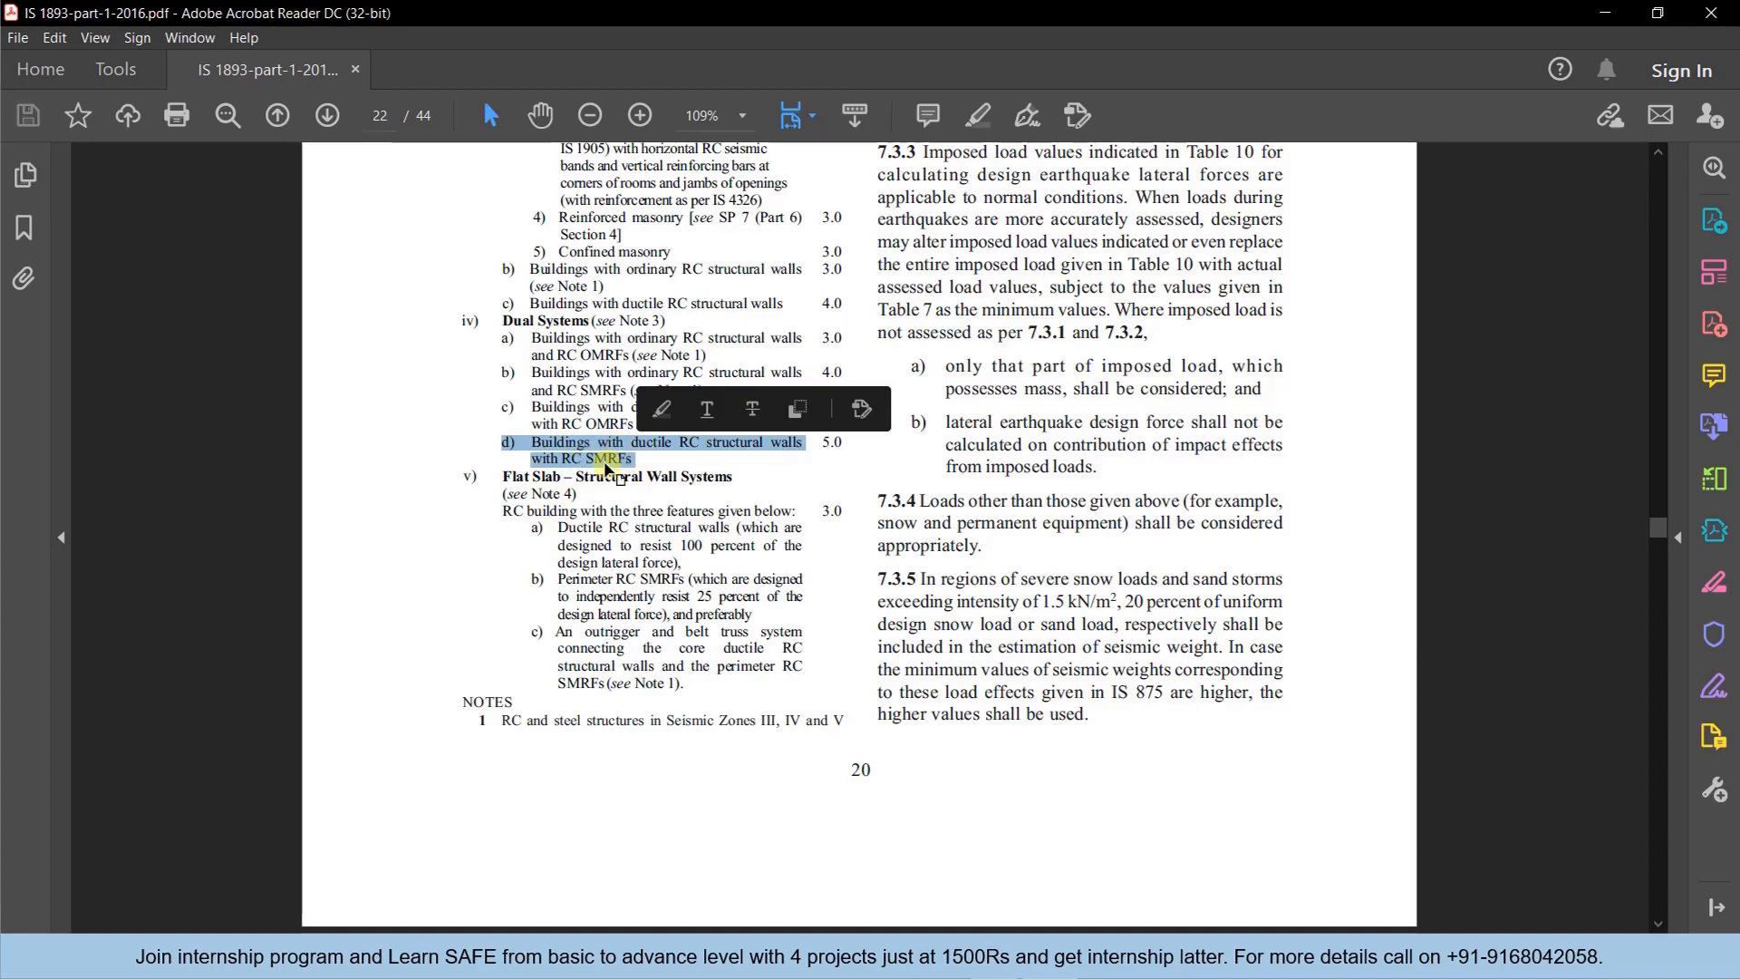
left_click(647, 458)
left_click_drag(851, 442, 826, 442)
left_click(736, 448)
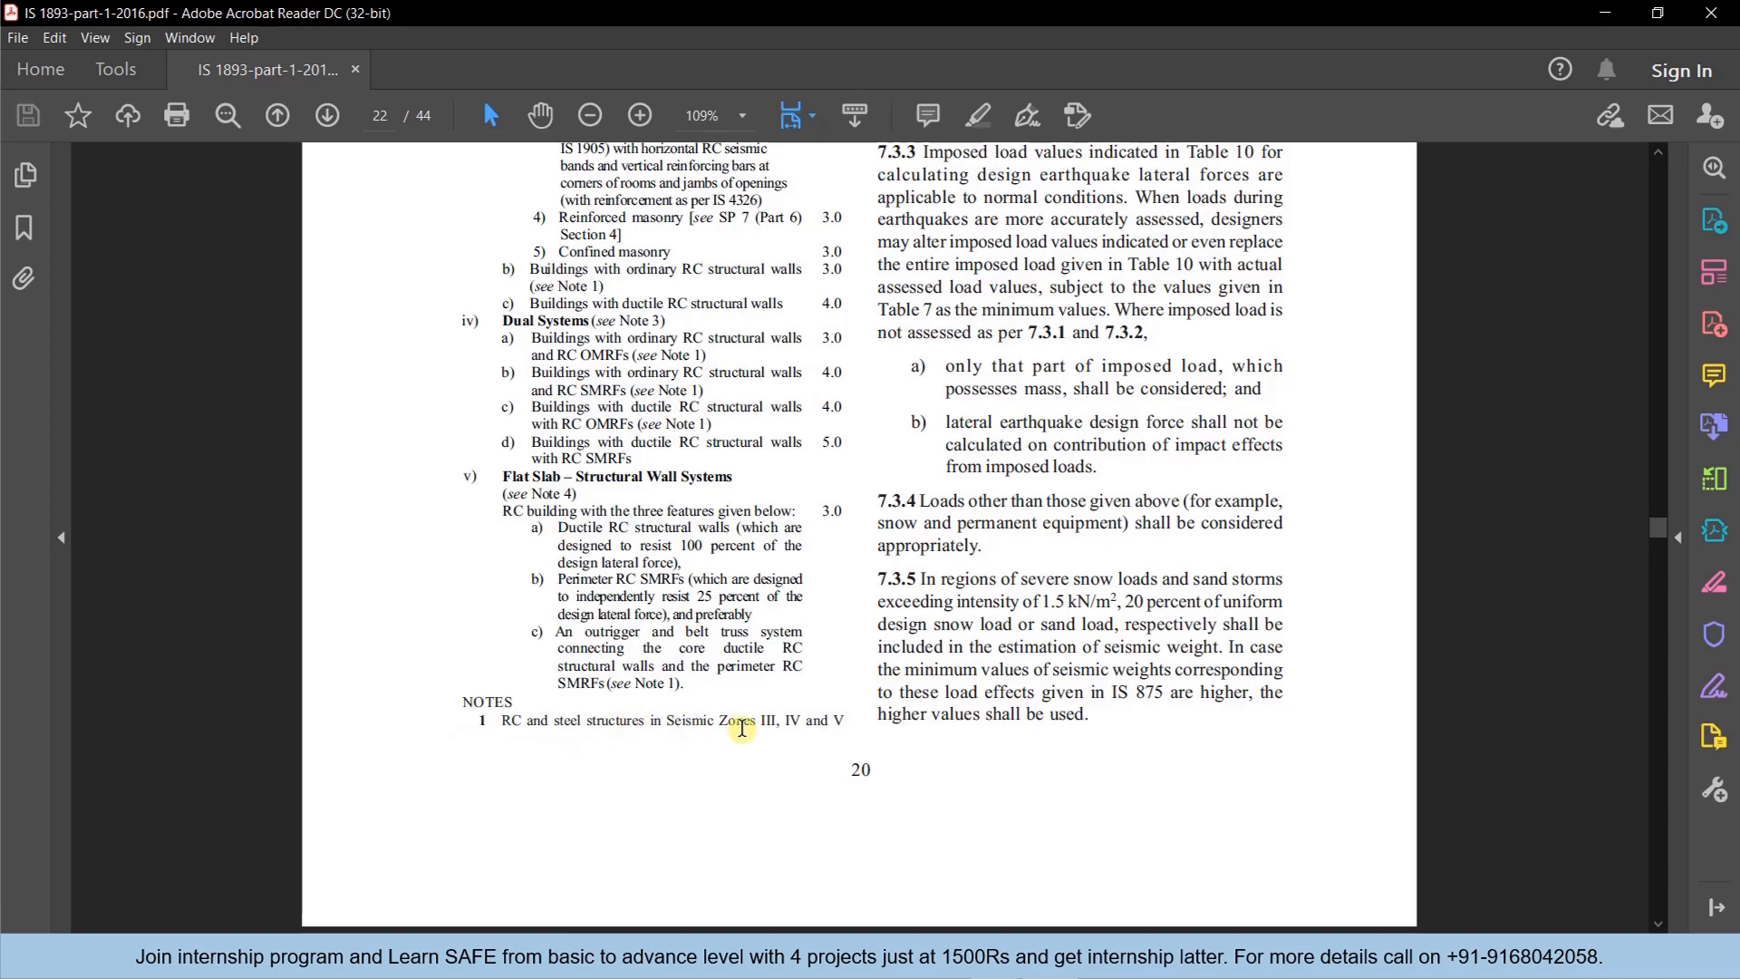
- Check the notes to Table 9 and the dual system's R value against the response reduction factor of Ex in ETABS
scroll(977, 345, "up", 10)
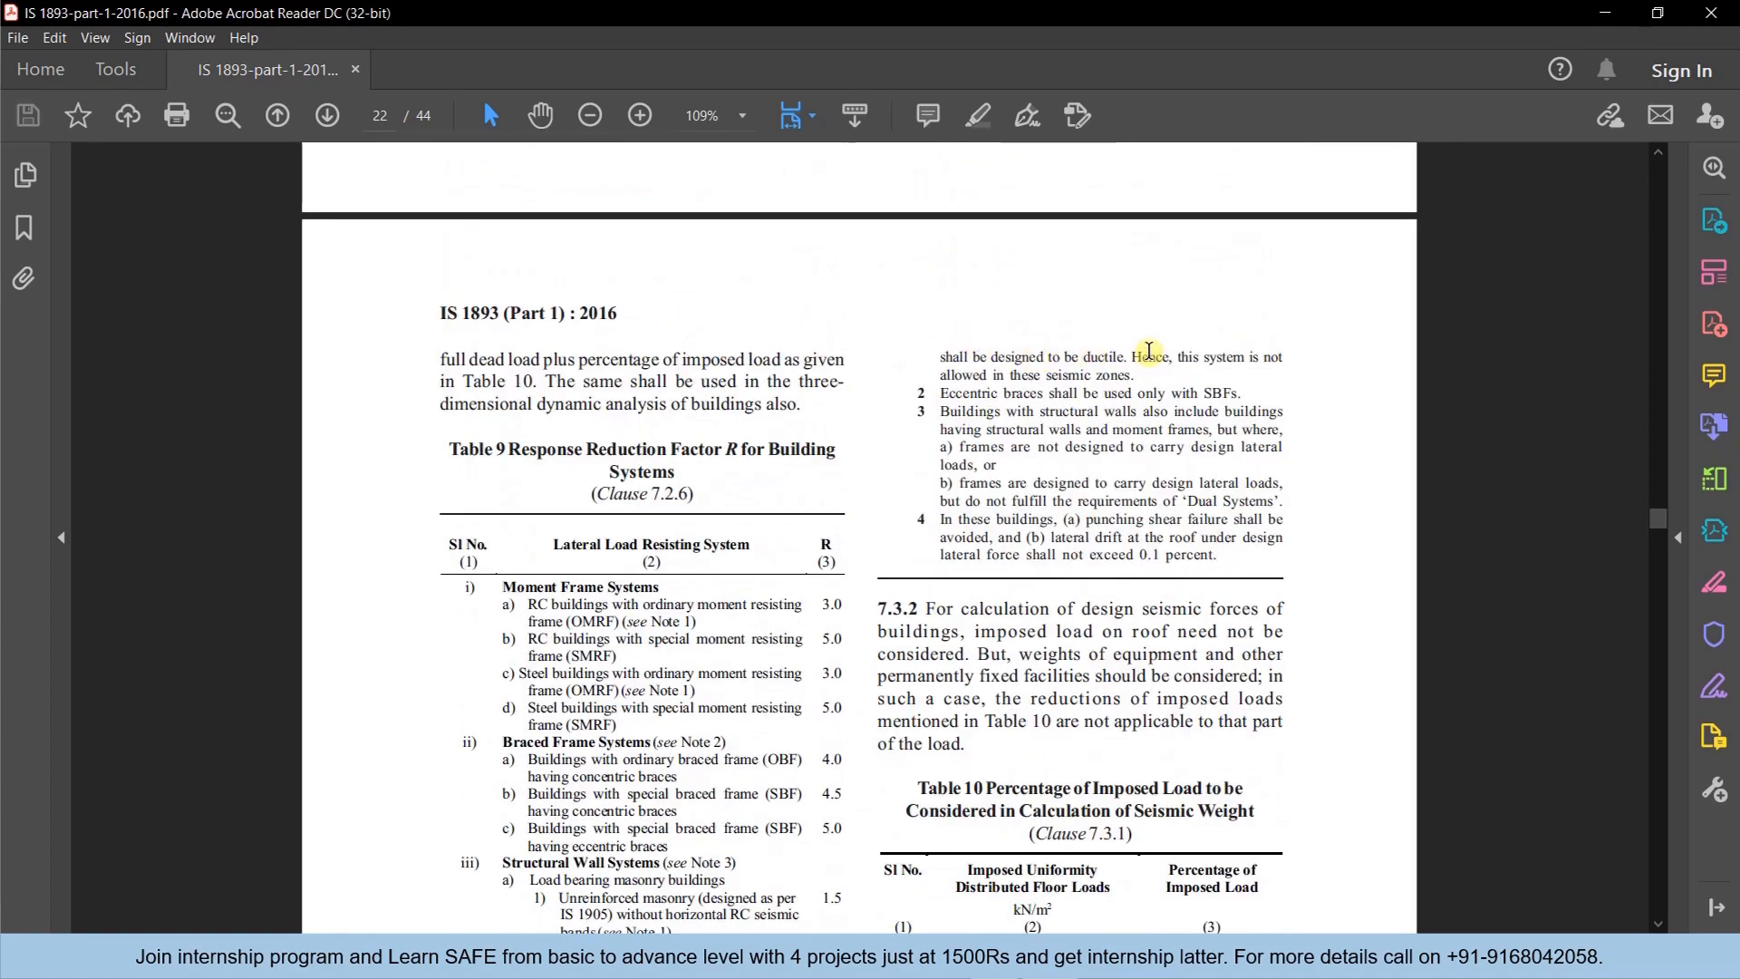
scroll(1041, 350, "down", 8)
left_click_drag(499, 616, 848, 623)
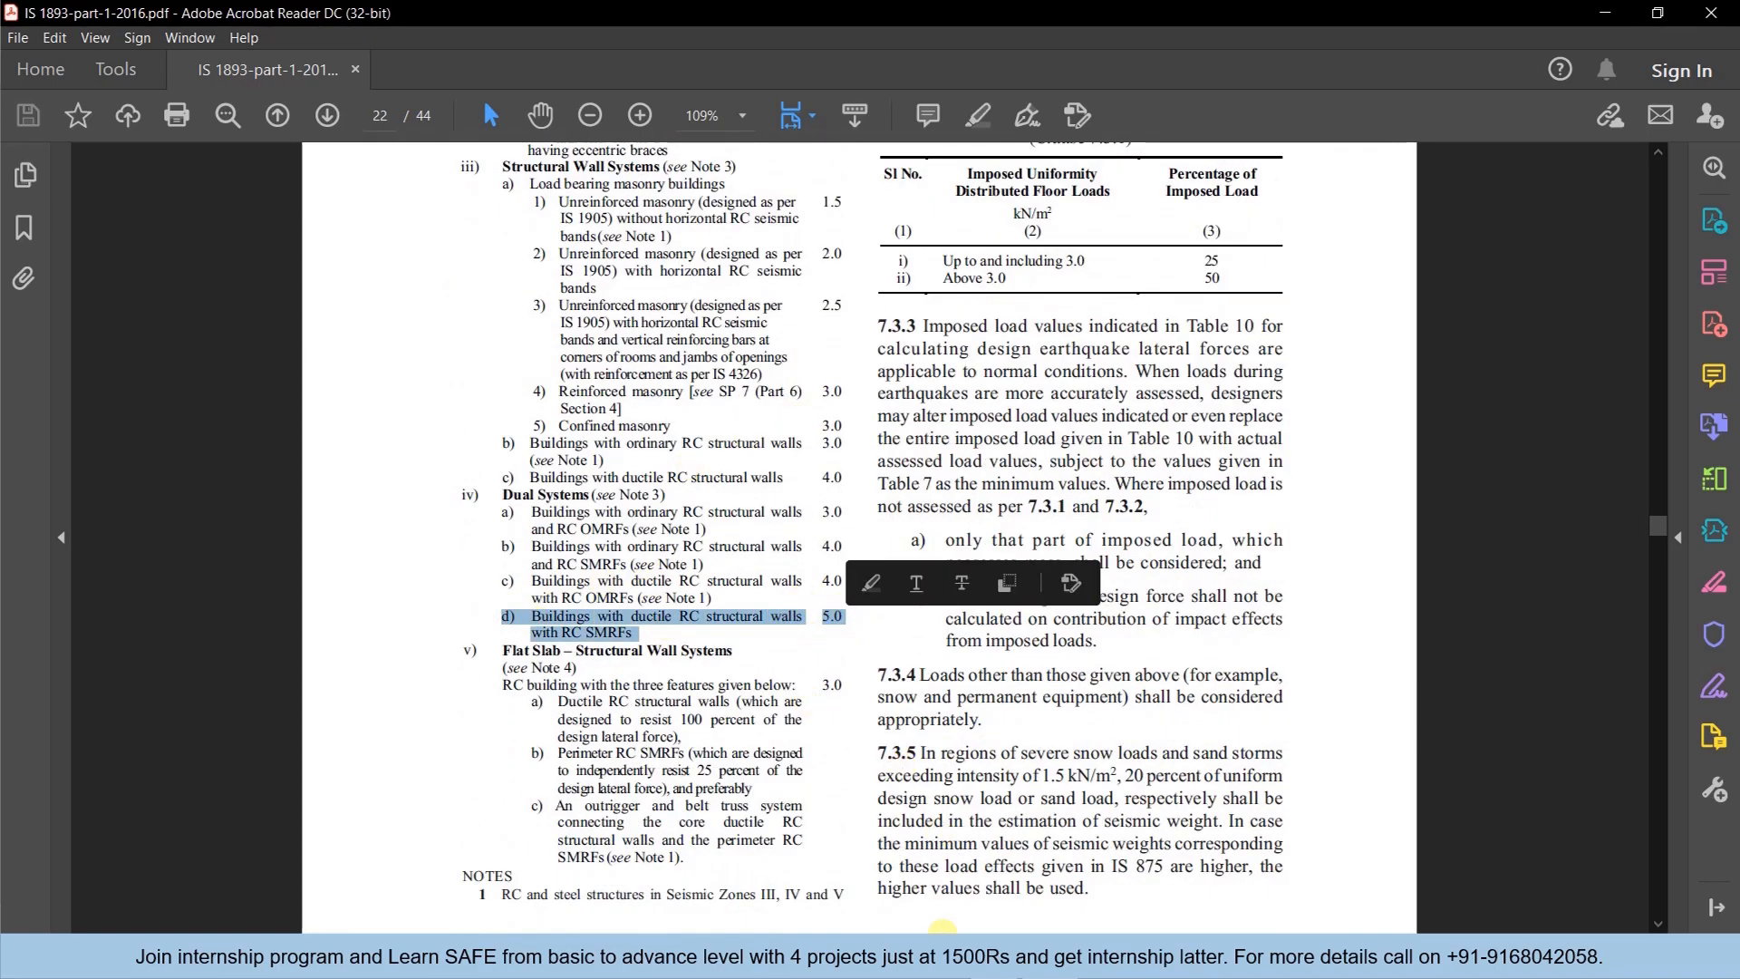
left_click(989, 962)
left_click(906, 578)
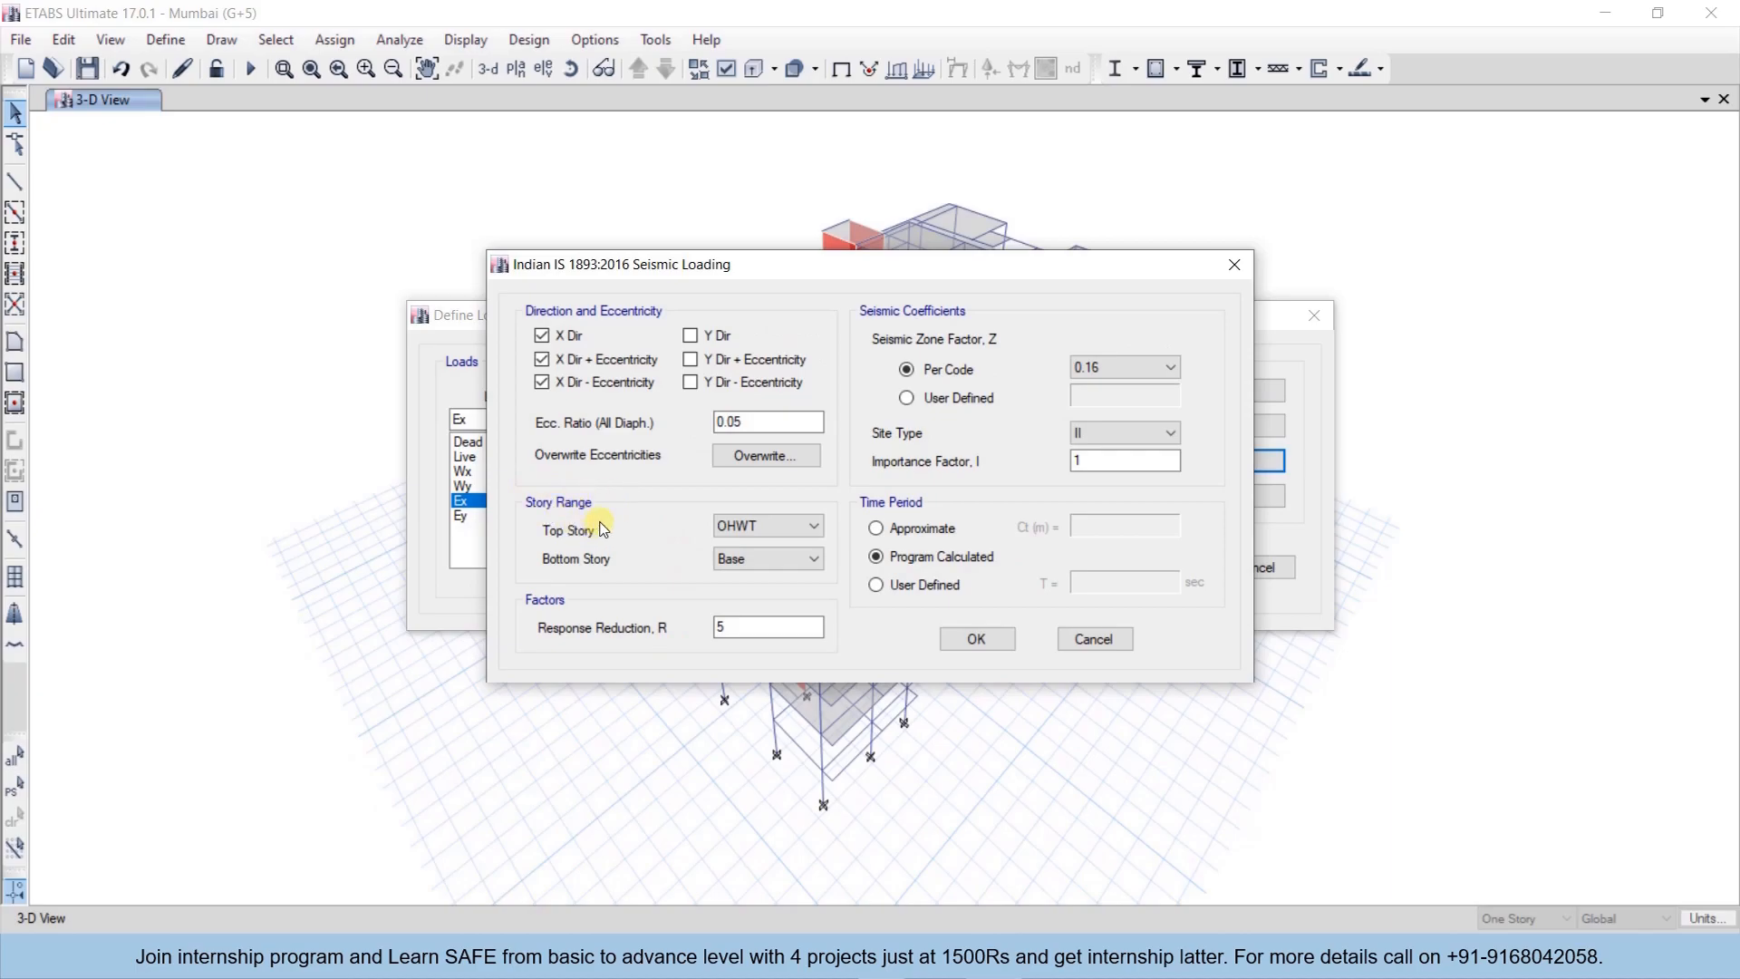
- Set the story range of Ex to top story OHWT and bottom story G
left_click(725, 528)
left_click(730, 528)
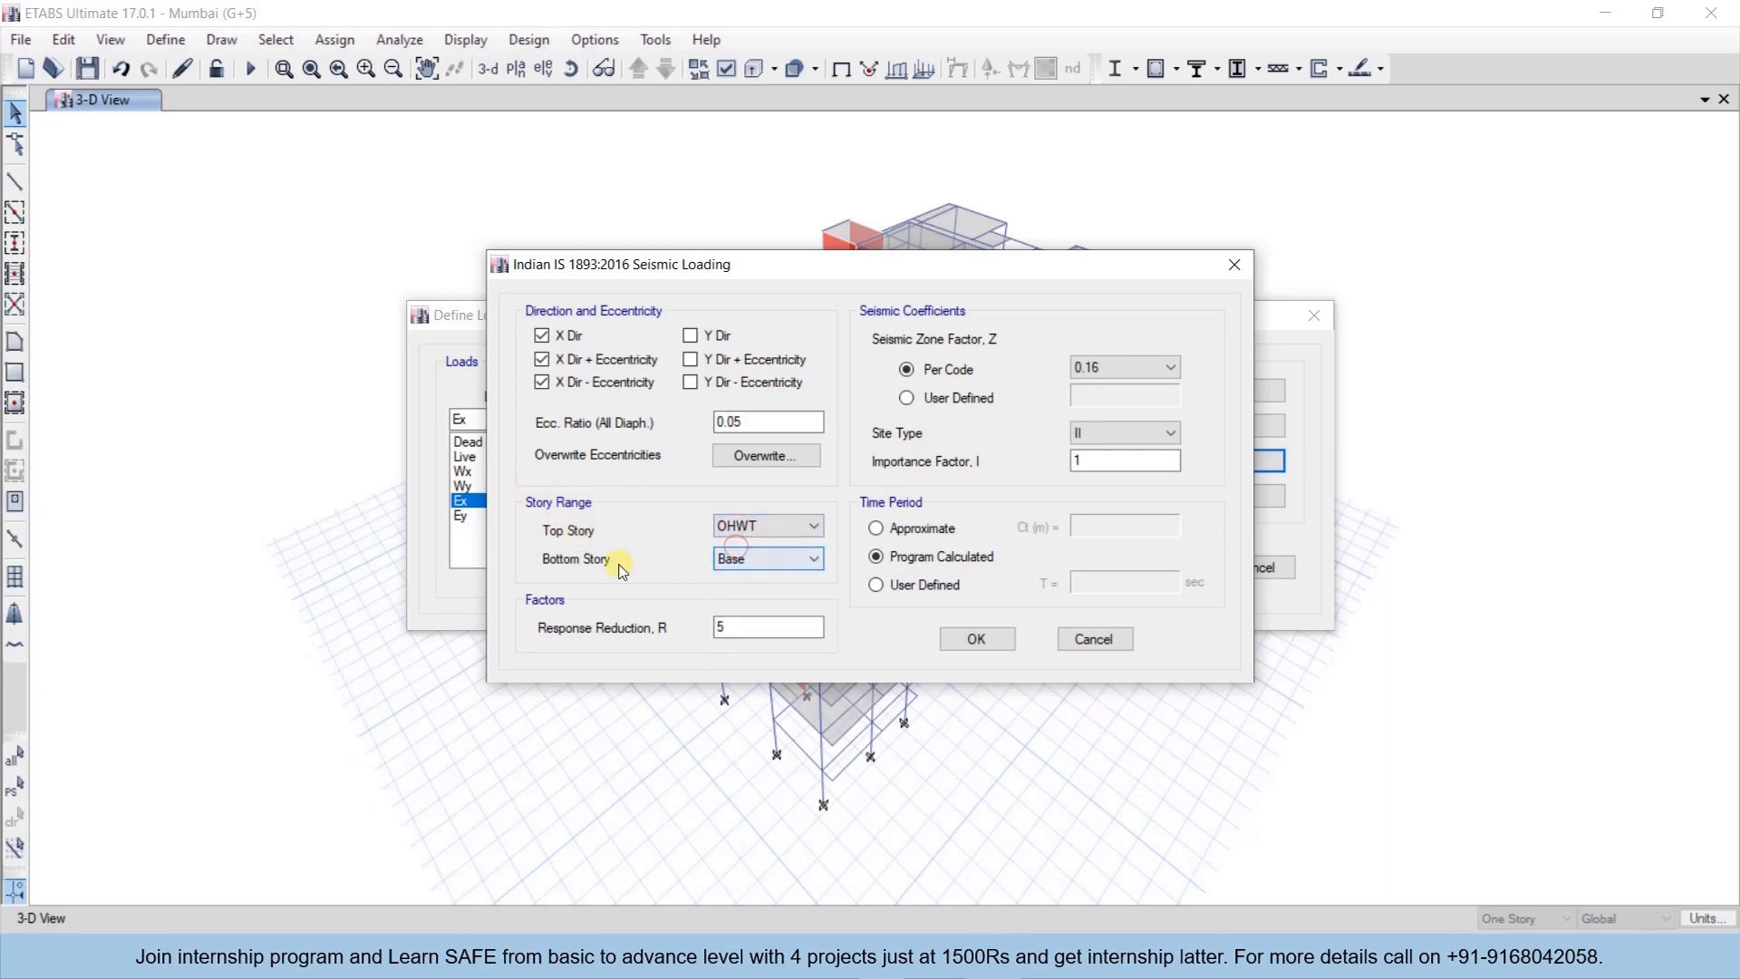
left_click(725, 559)
left_click(726, 698)
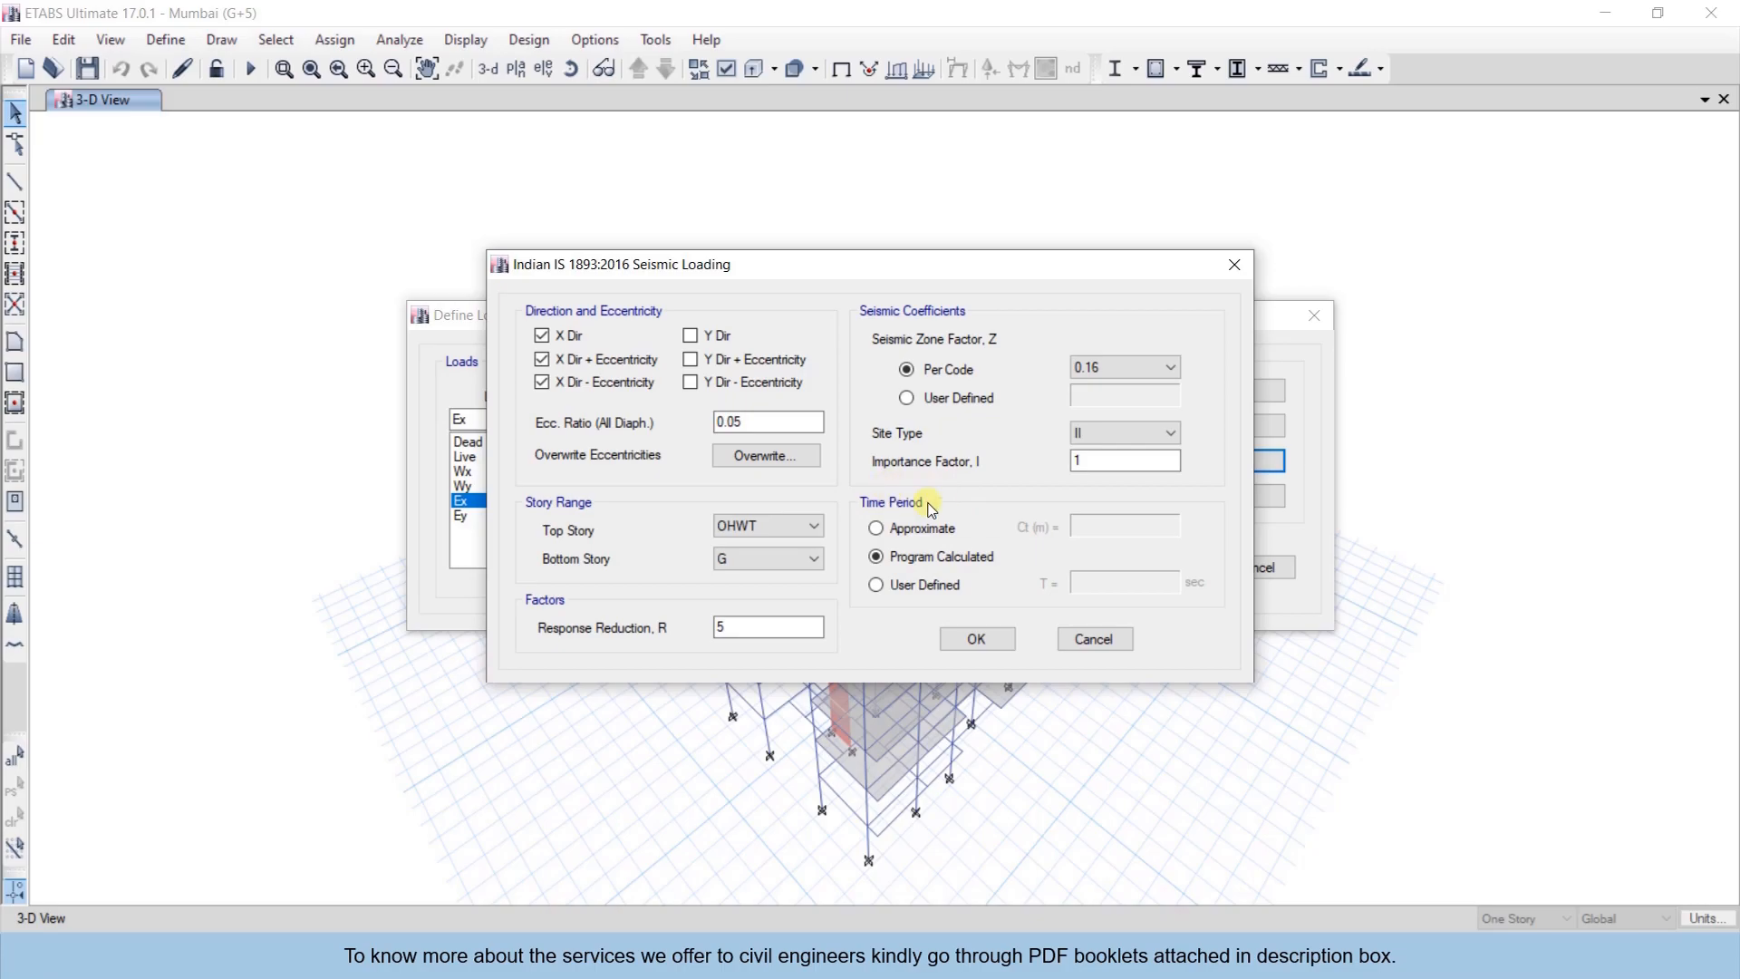
- Look up the approximate natural period formulas for bare MRF buildings in clause 7.6.2 of the IS 1893 PDF in Acrobat Reader
left_click(1069, 956)
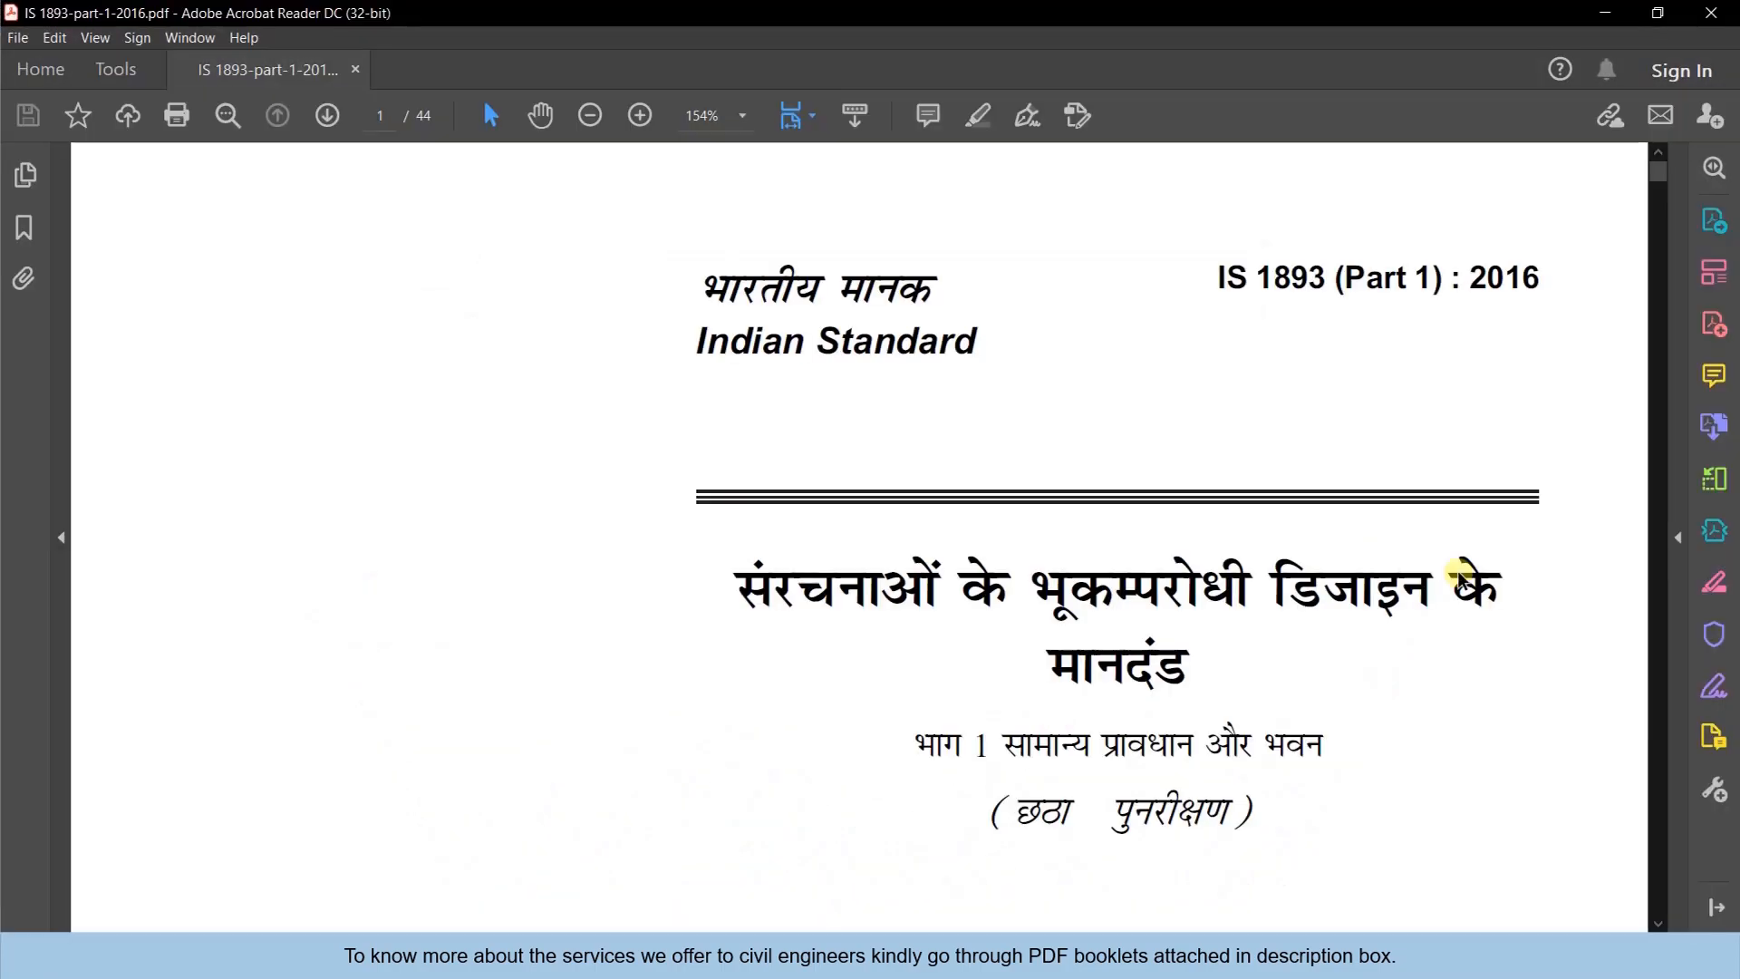
left_click_drag(1659, 182, 1647, 568)
scroll(566, 281, "up", 10)
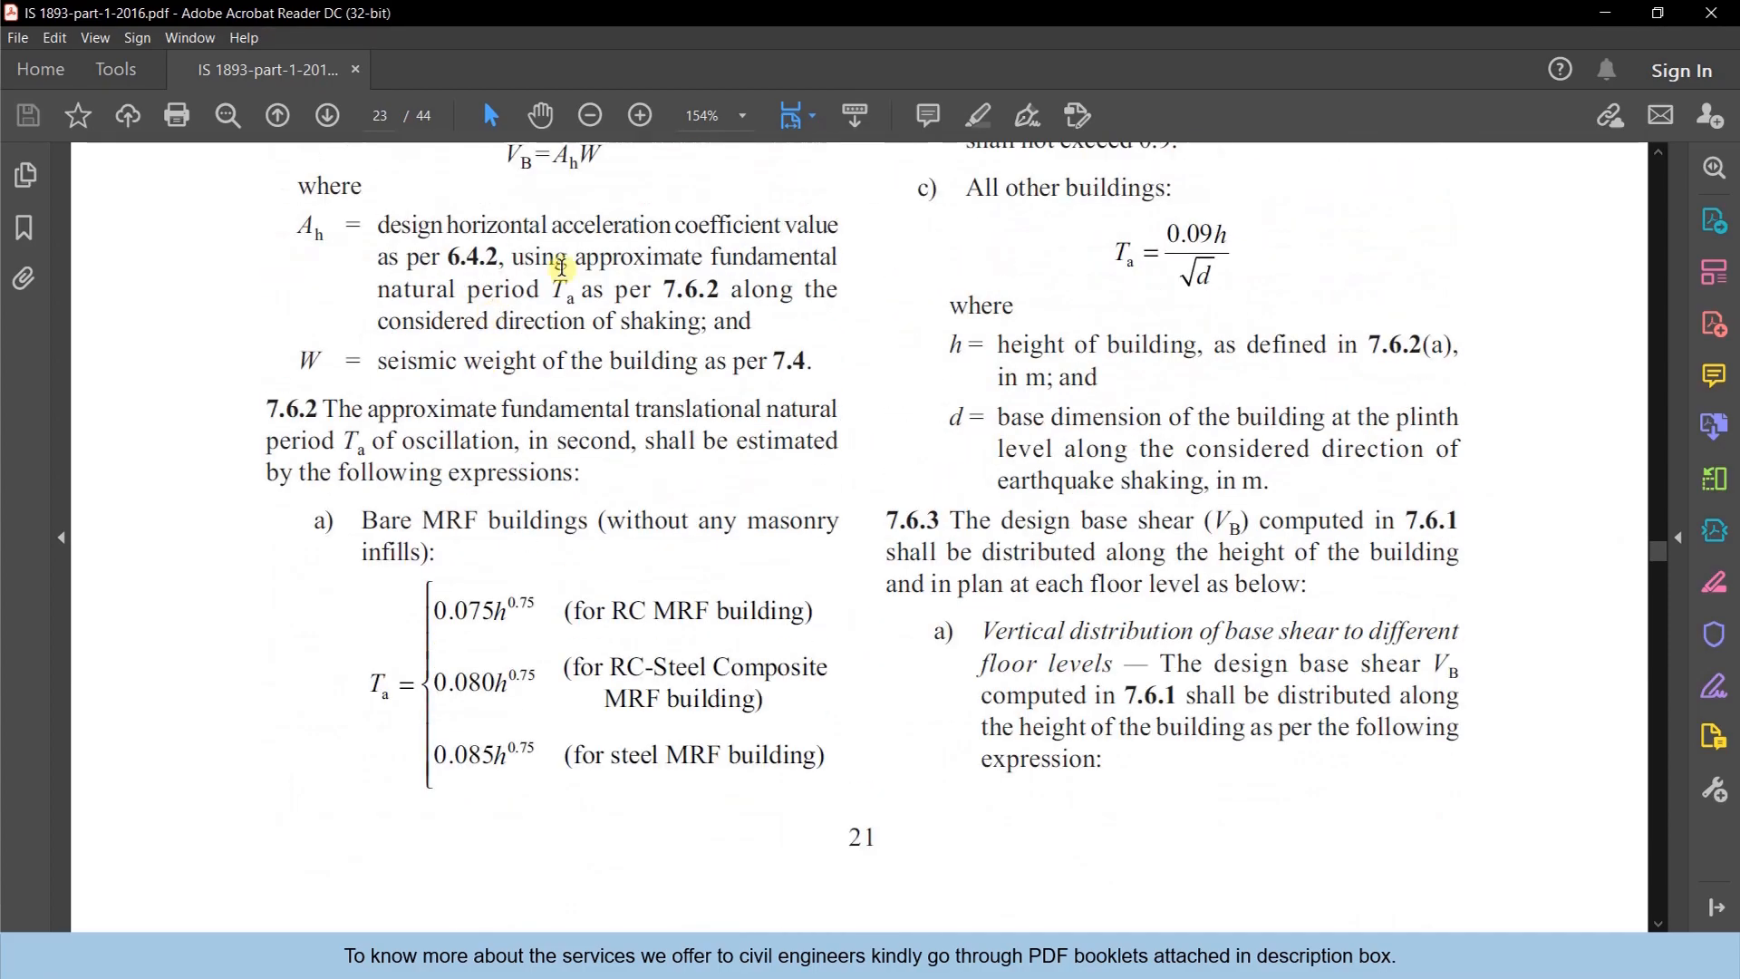
left_click(590, 115)
left_click(590, 115)
scroll(602, 244, "up", 4)
scroll(634, 304, "down", 2)
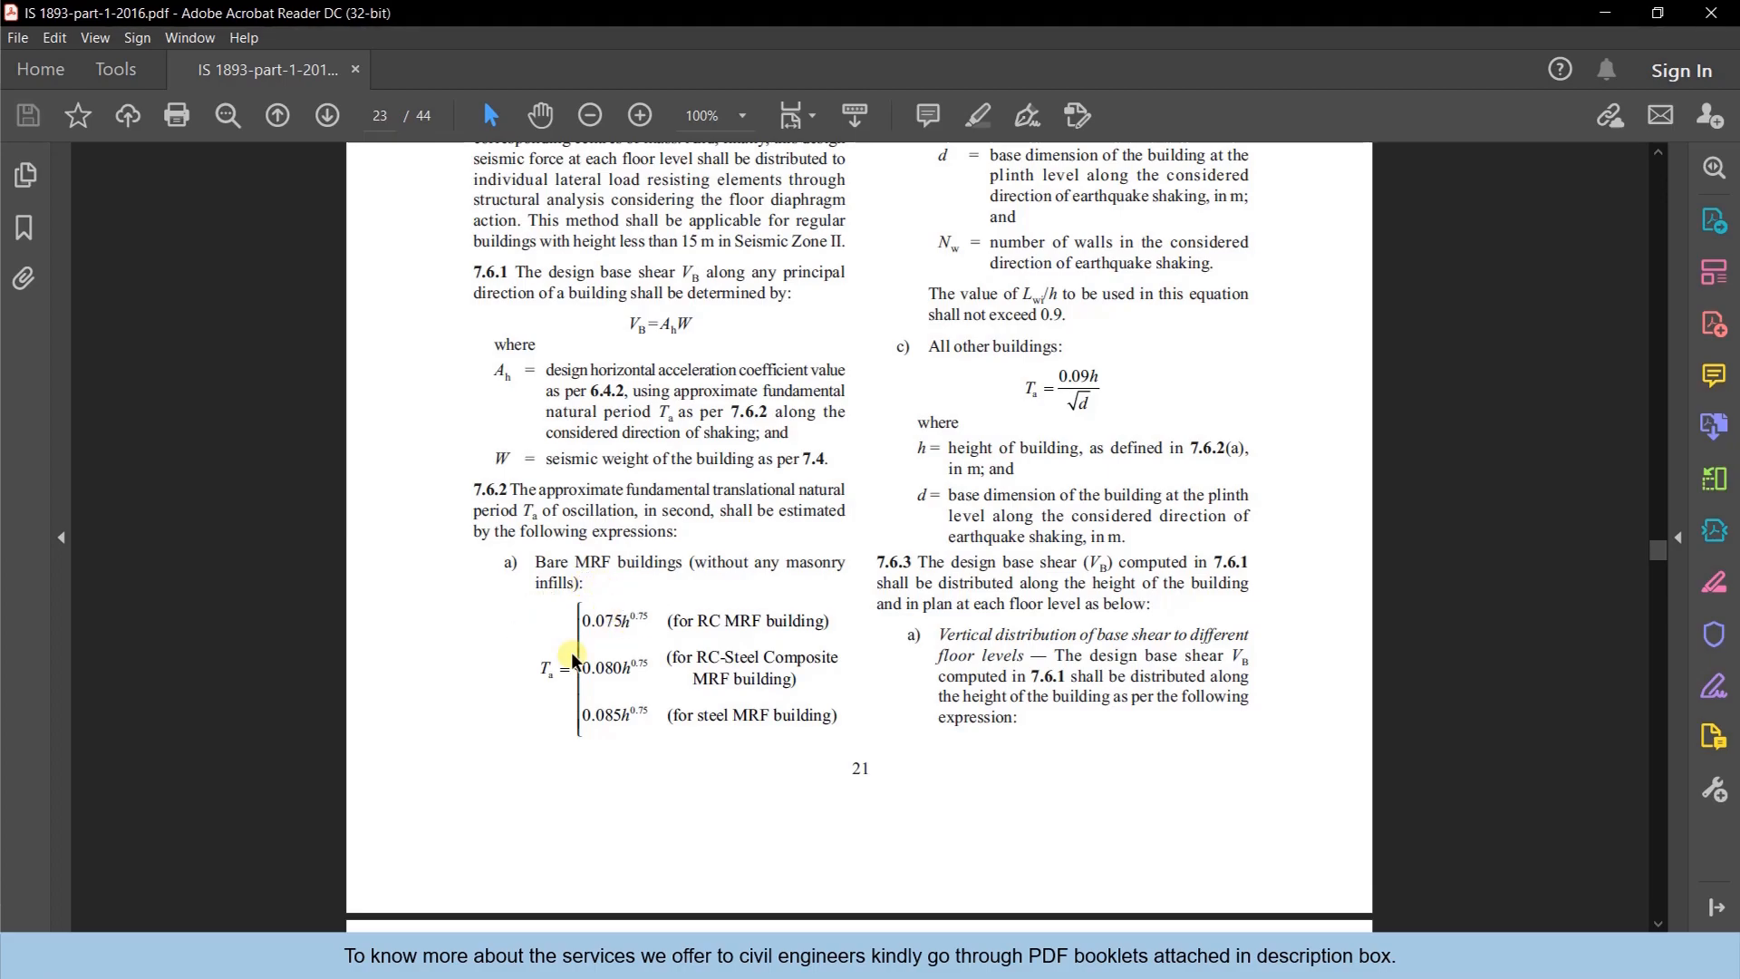
left_click_drag(560, 614, 603, 670)
left_click(656, 630)
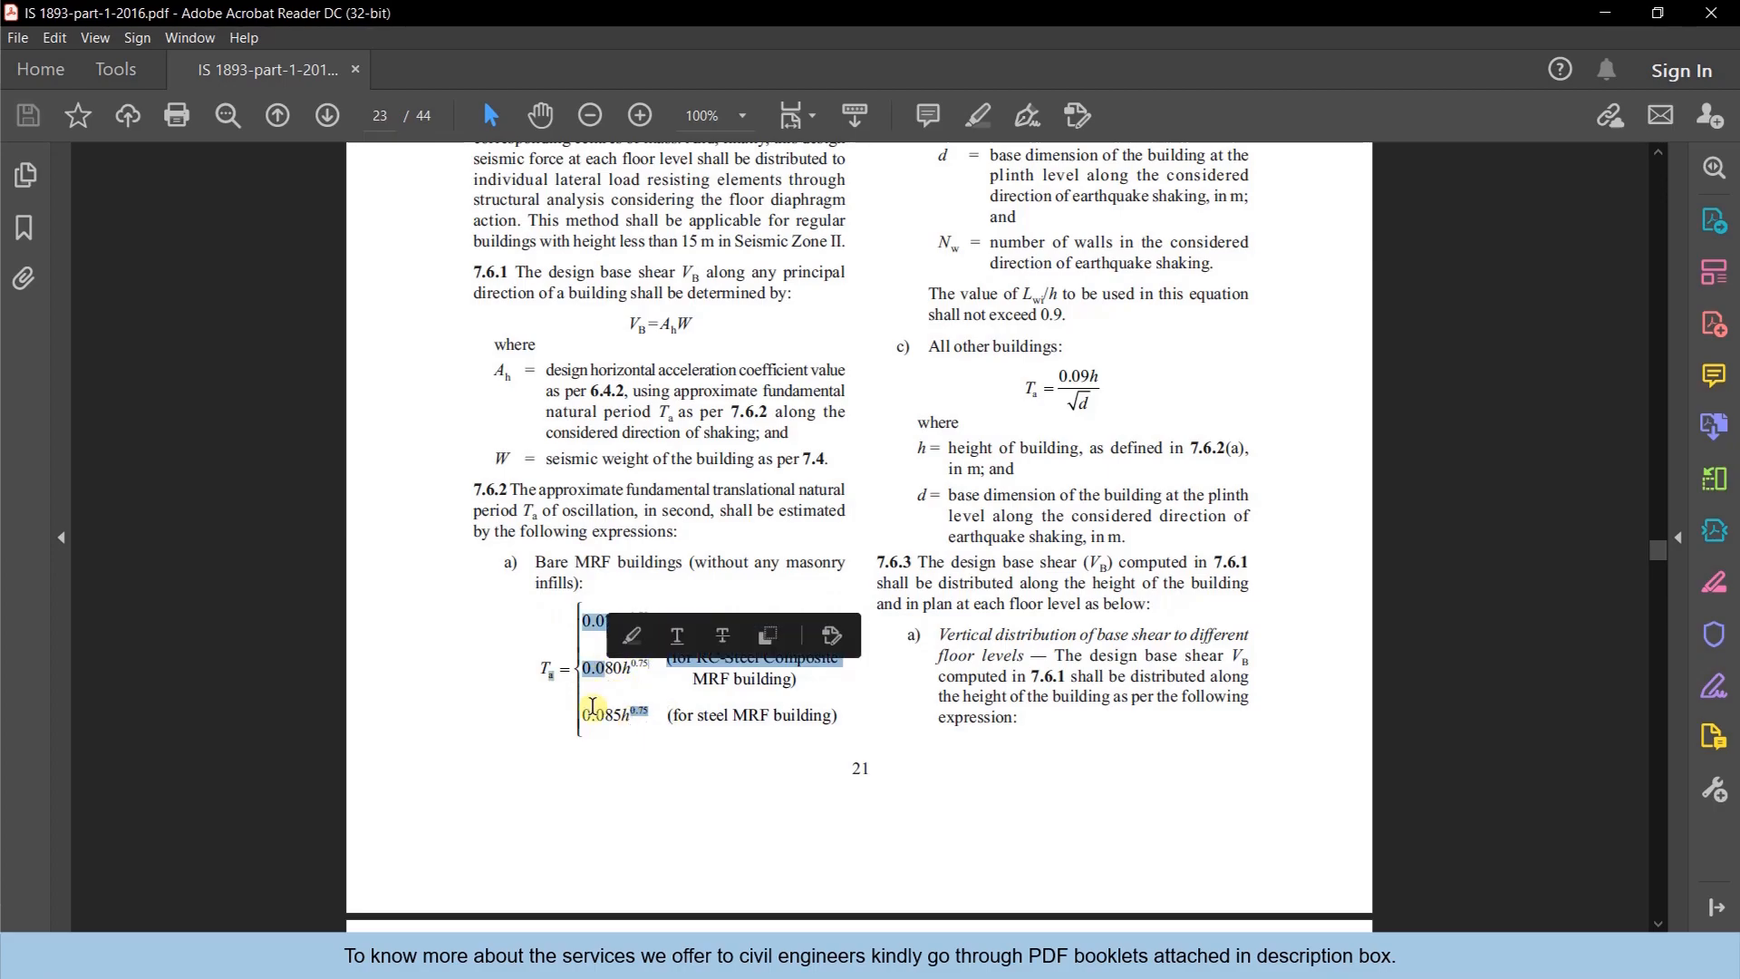
- Check the period formulas for buildings with RC structural walls and all other buildings, and accept the seismic settings of Ex in ETABS
scroll(1144, 326, "up", 3)
scroll(1145, 326, "up", 4)
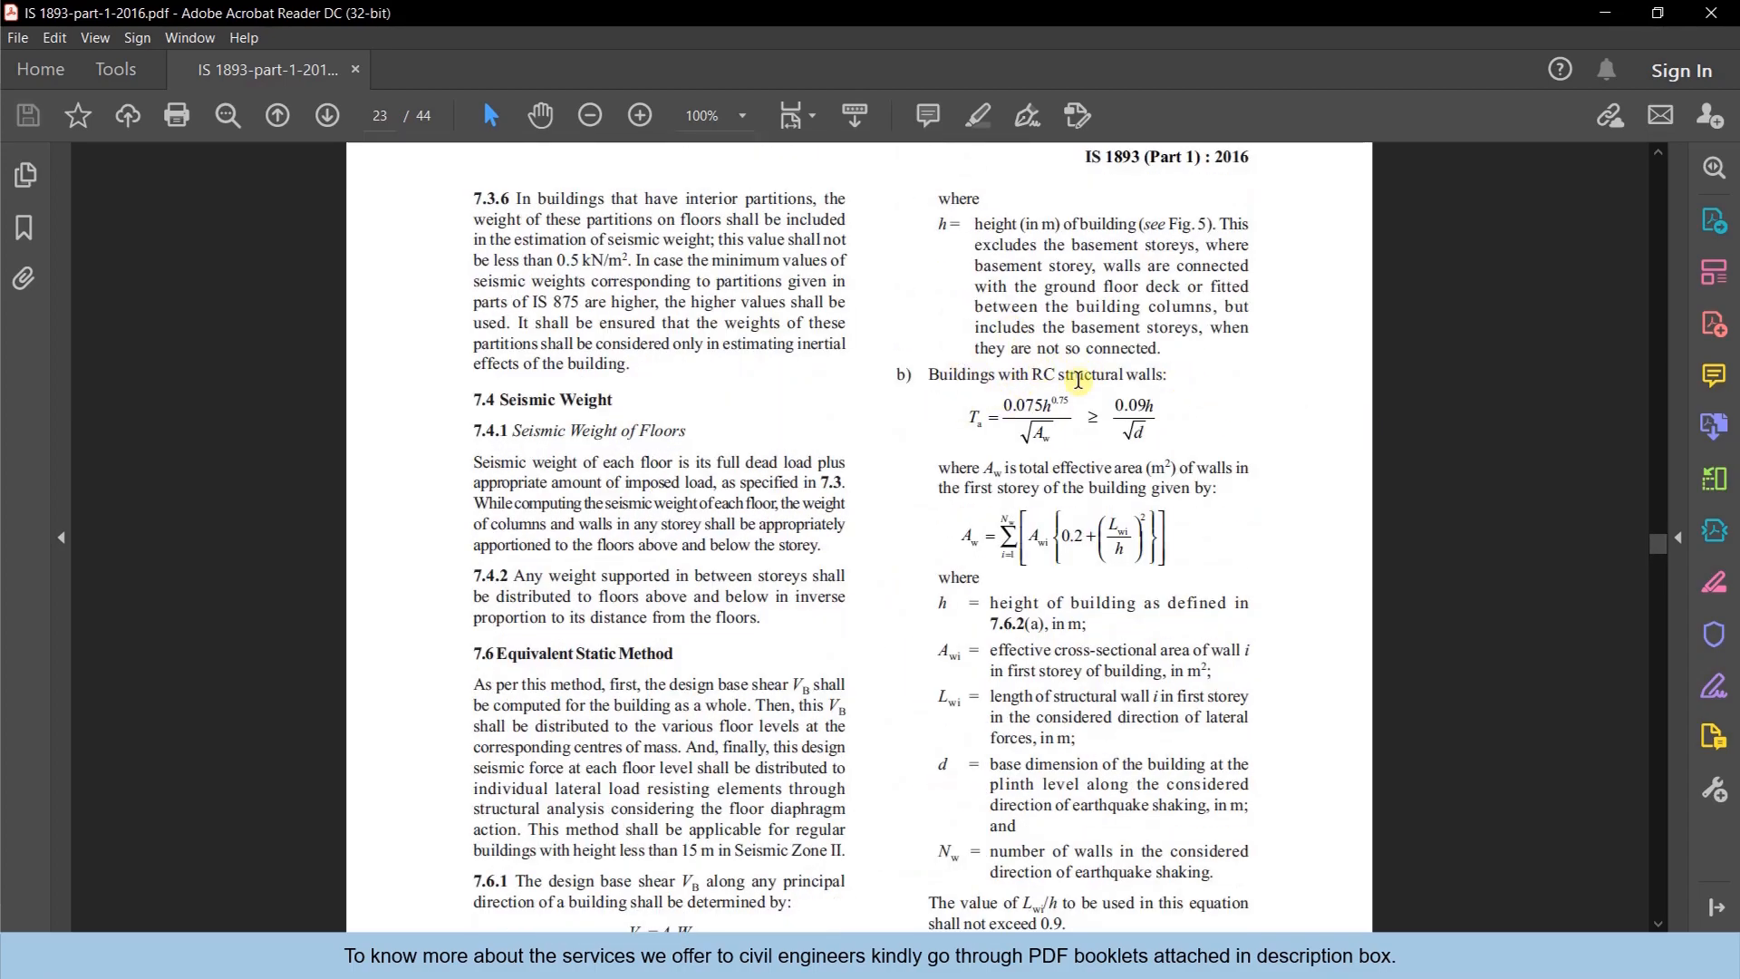
mouse_move(1171, 374)
left_mouse_down()
mouse_move(933, 380)
mouse_move(992, 385)
left_mouse_up()
left_click(1055, 514)
scroll(1042, 534, "down", 5)
scroll(969, 544, "down", 1)
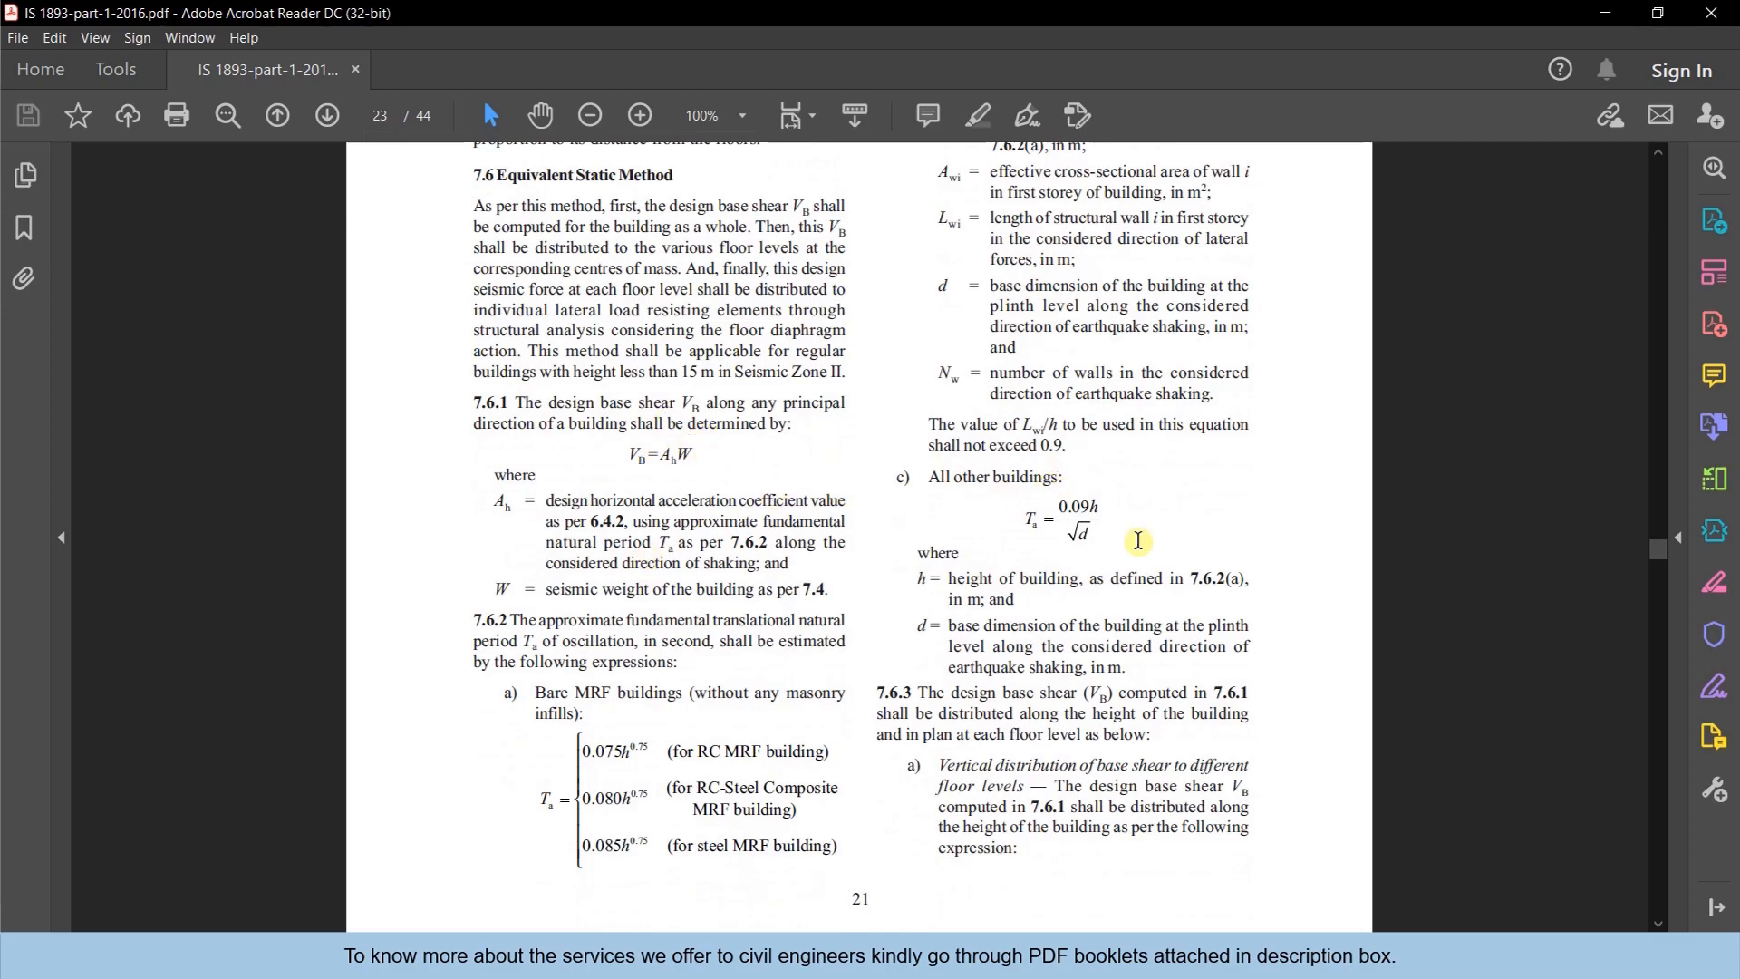
left_click(1601, 14)
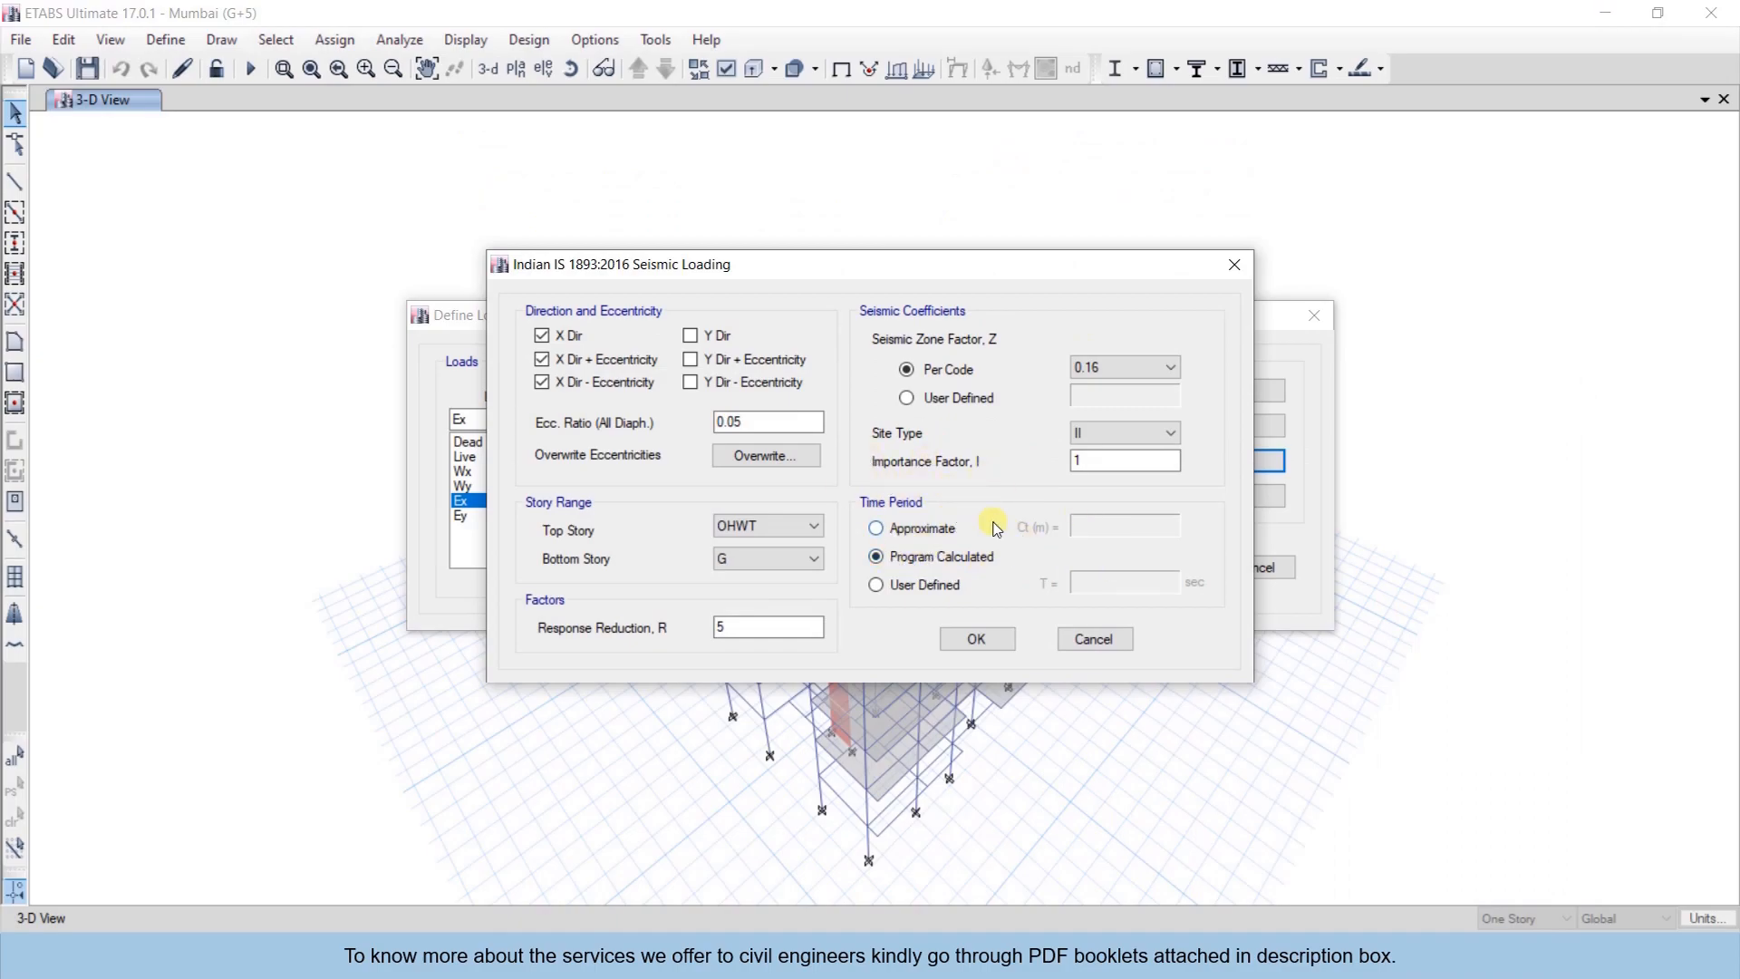
left_click(970, 640)
- Open the lateral load settings of Ey and exclude X Dir, X Dir + Eccentricity and X Dir - Eccentricity
left_click(967, 519)
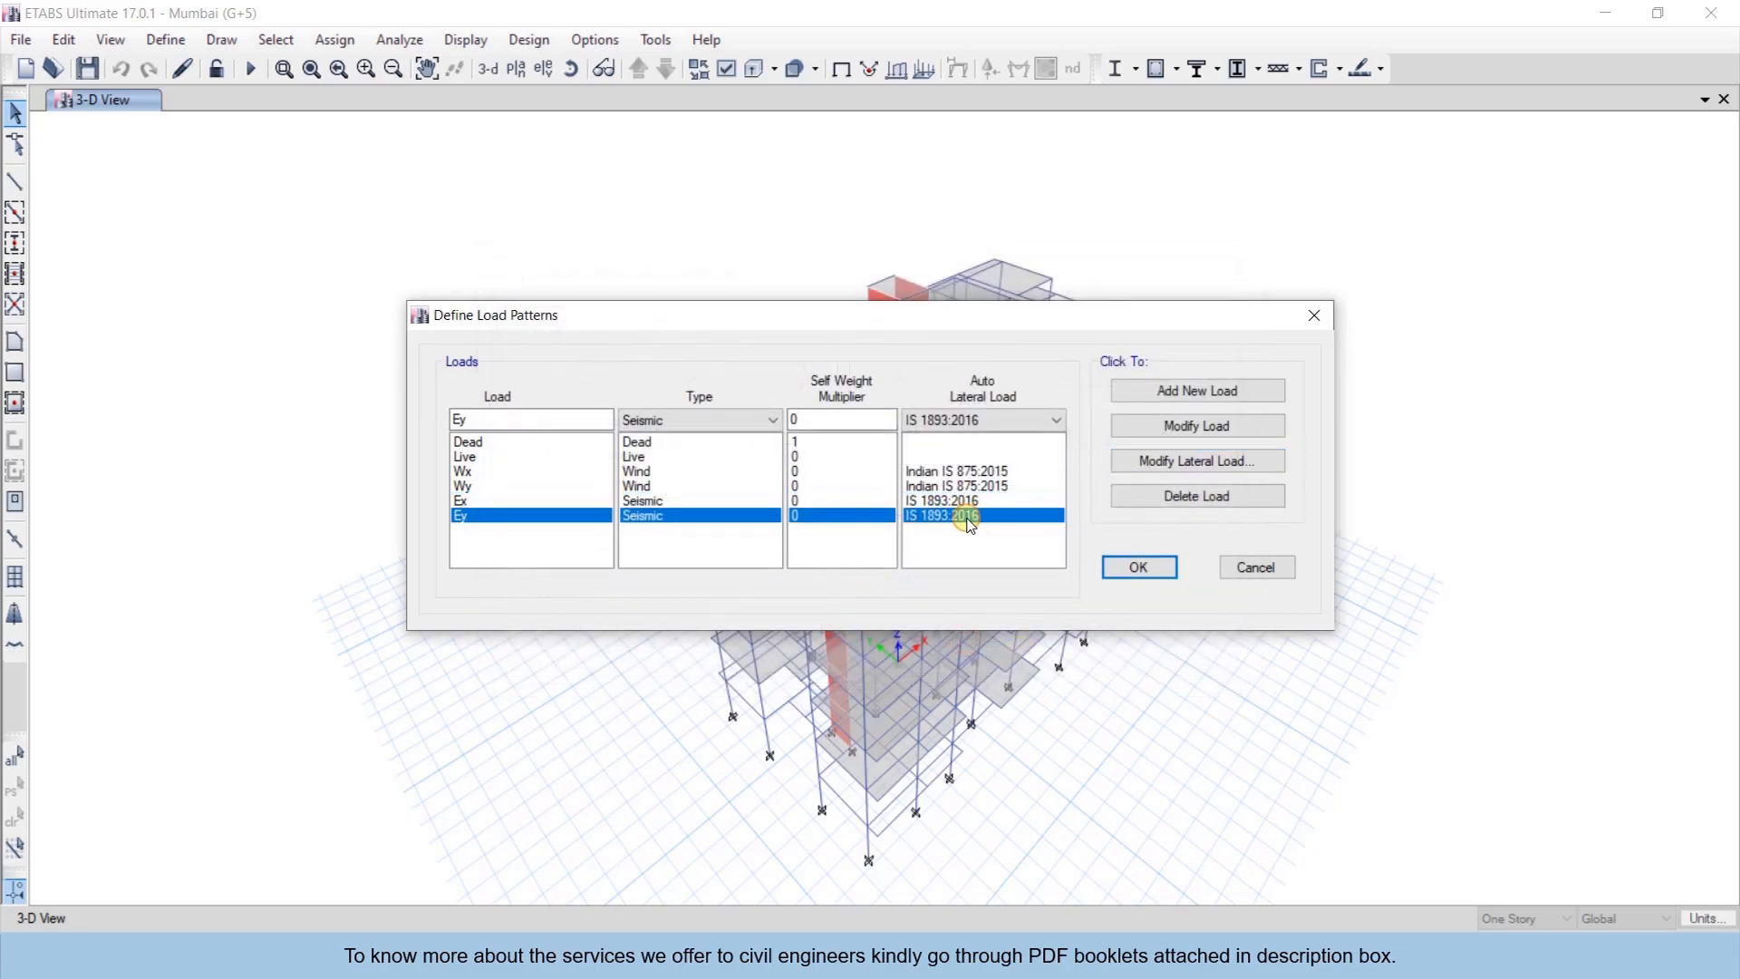
left_click(1205, 462)
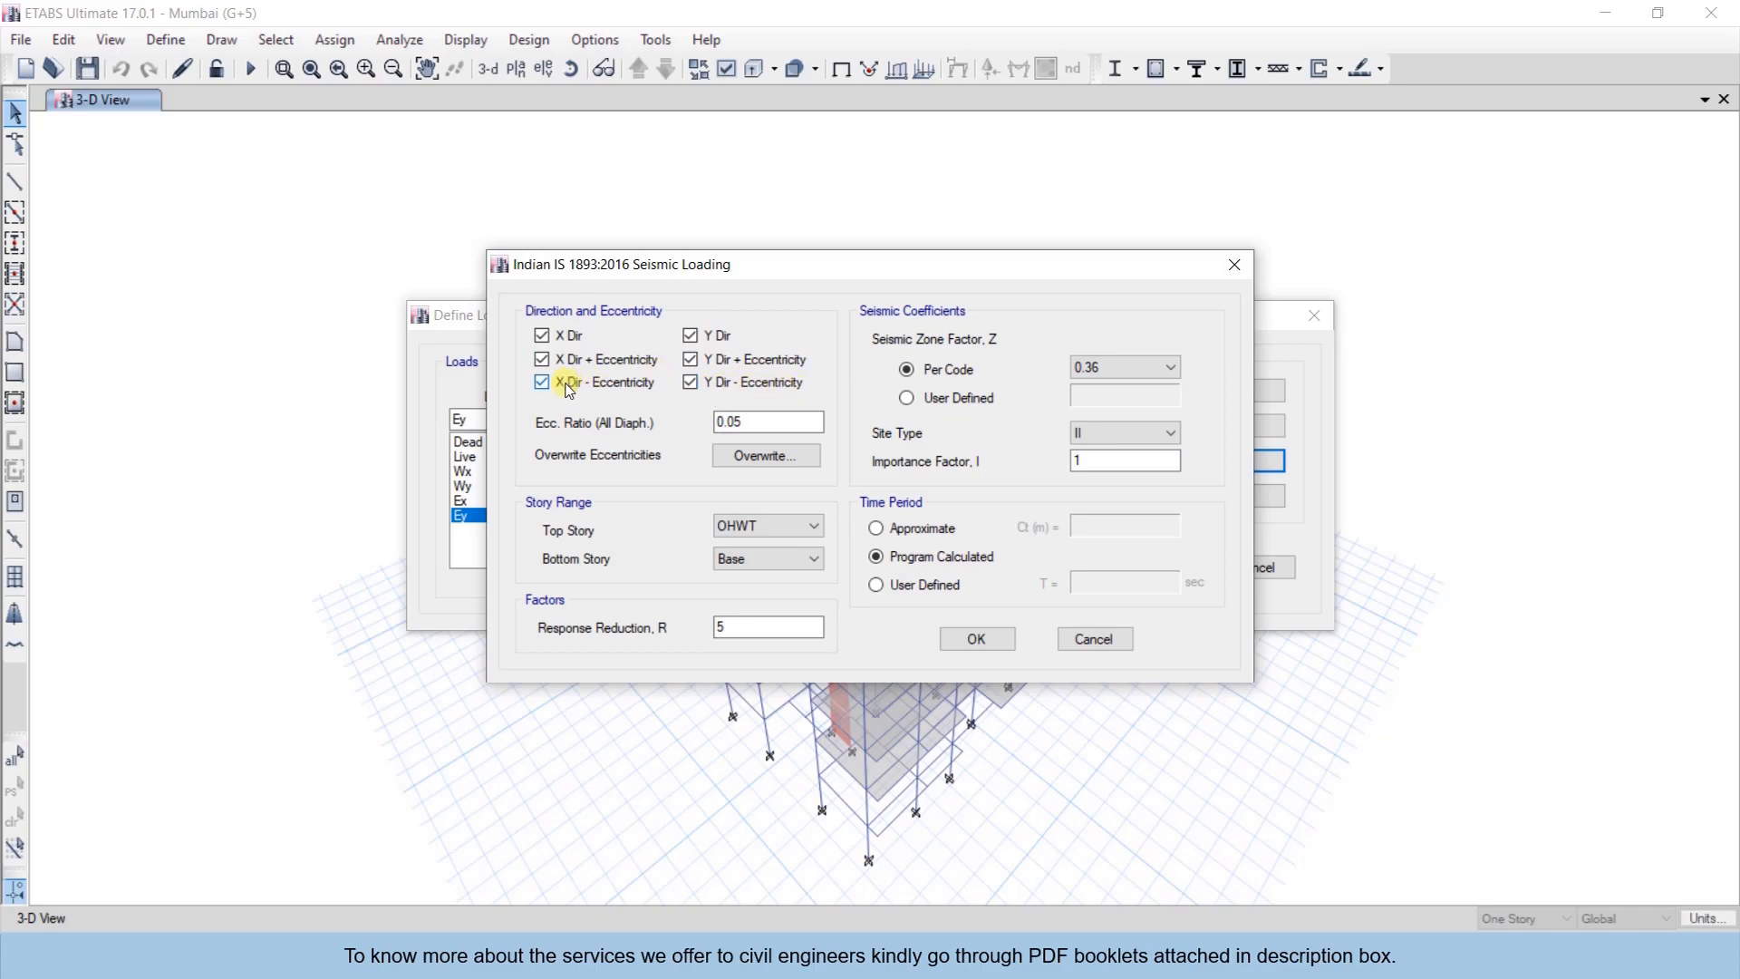
left_click(562, 337)
left_click(562, 359)
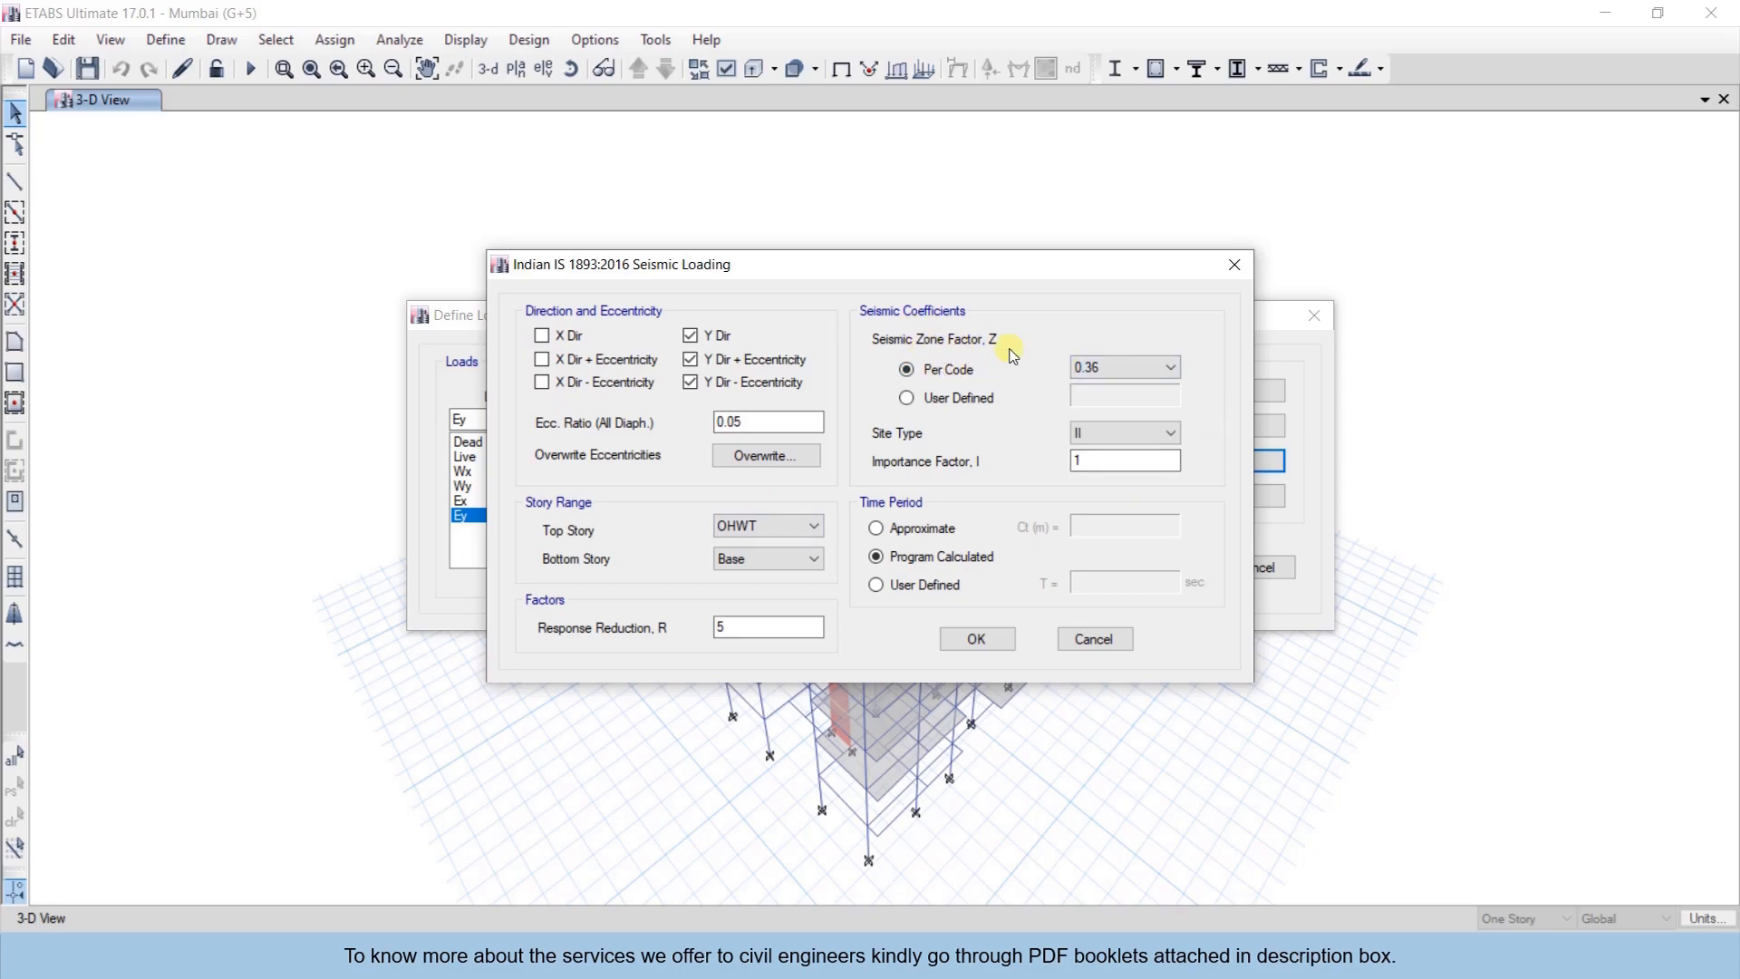
- Set the seismic zone factor of Ey to 0.16, keeping site type II and importance factor 1
left_click(1123, 367)
left_click(1096, 401)
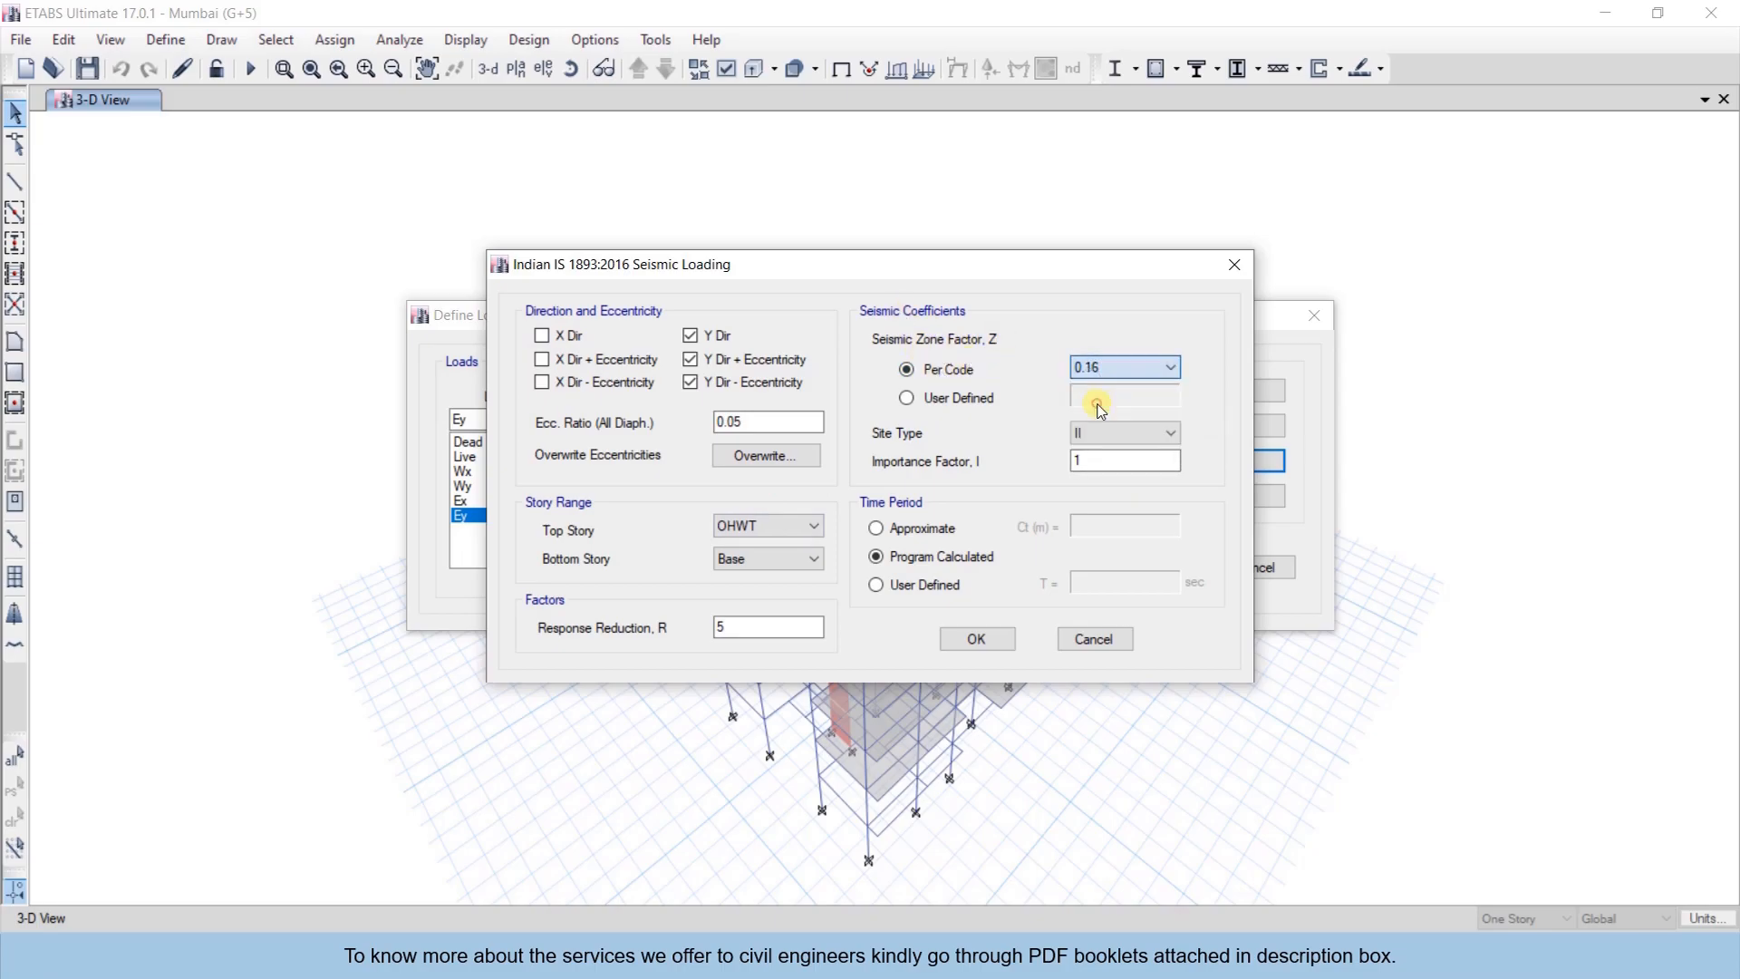
left_click(1092, 435)
left_click(1099, 464)
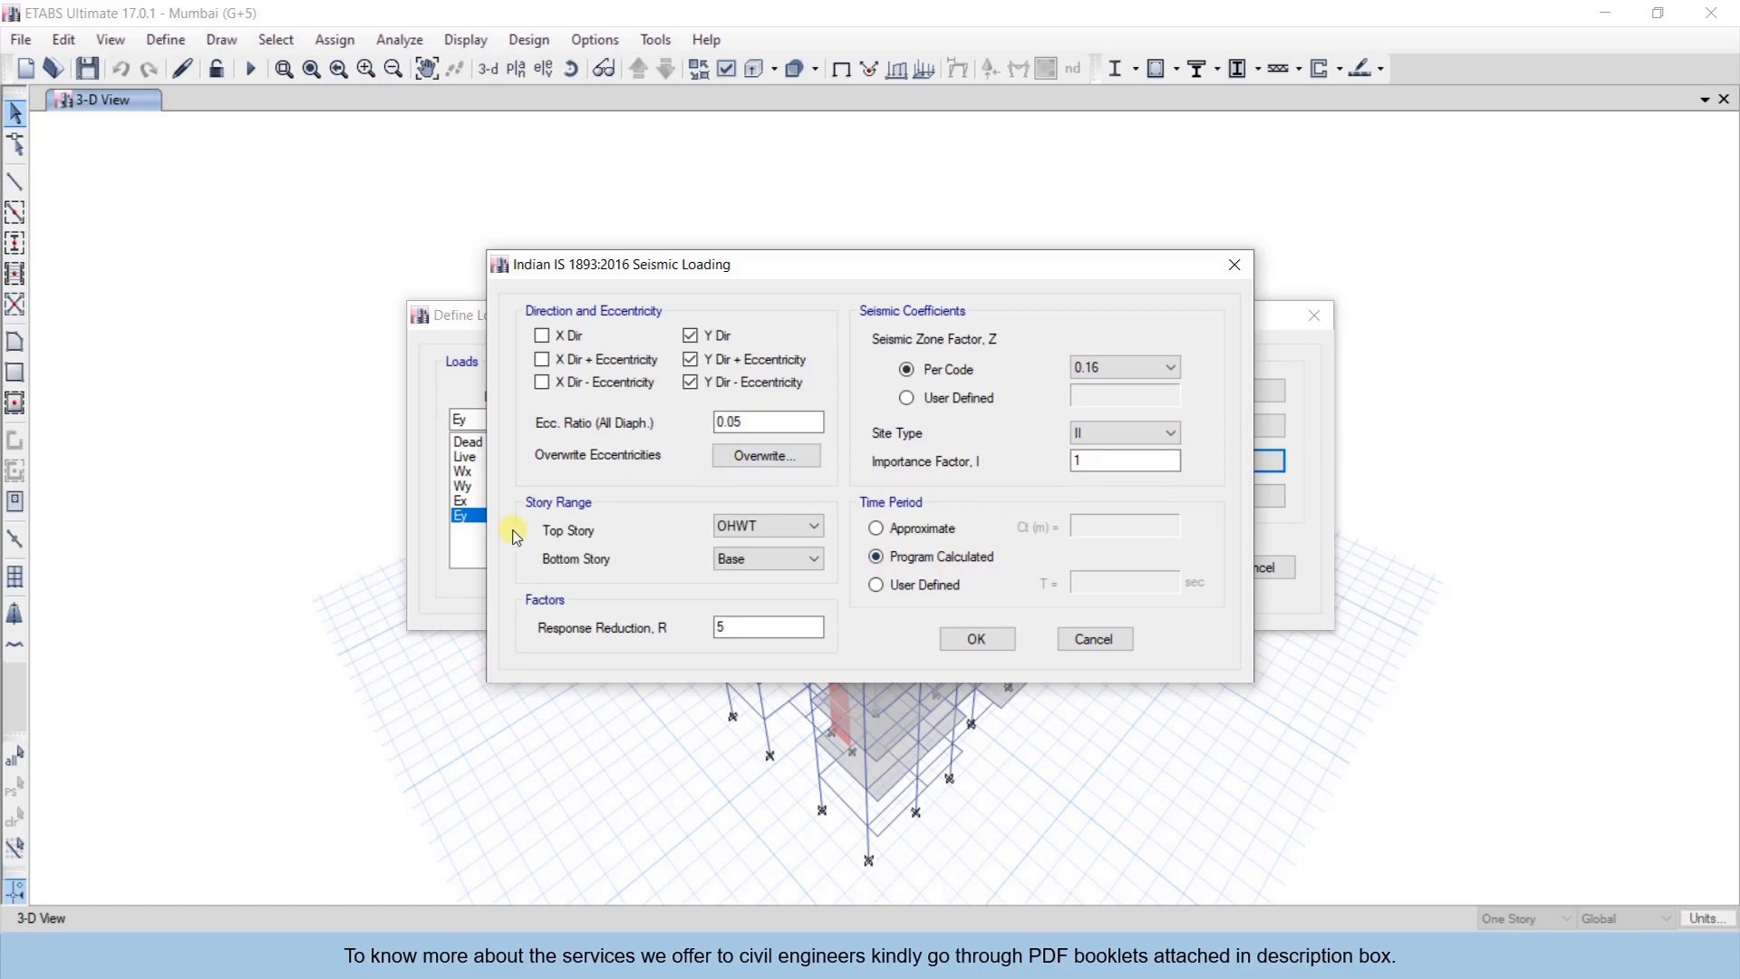
- Set the story range of Ey to top story OHWT and bottom story Base, and accept its seismic settings
left_click(729, 528)
left_click(736, 561)
left_click(738, 526)
left_click(737, 545)
left_click(776, 559)
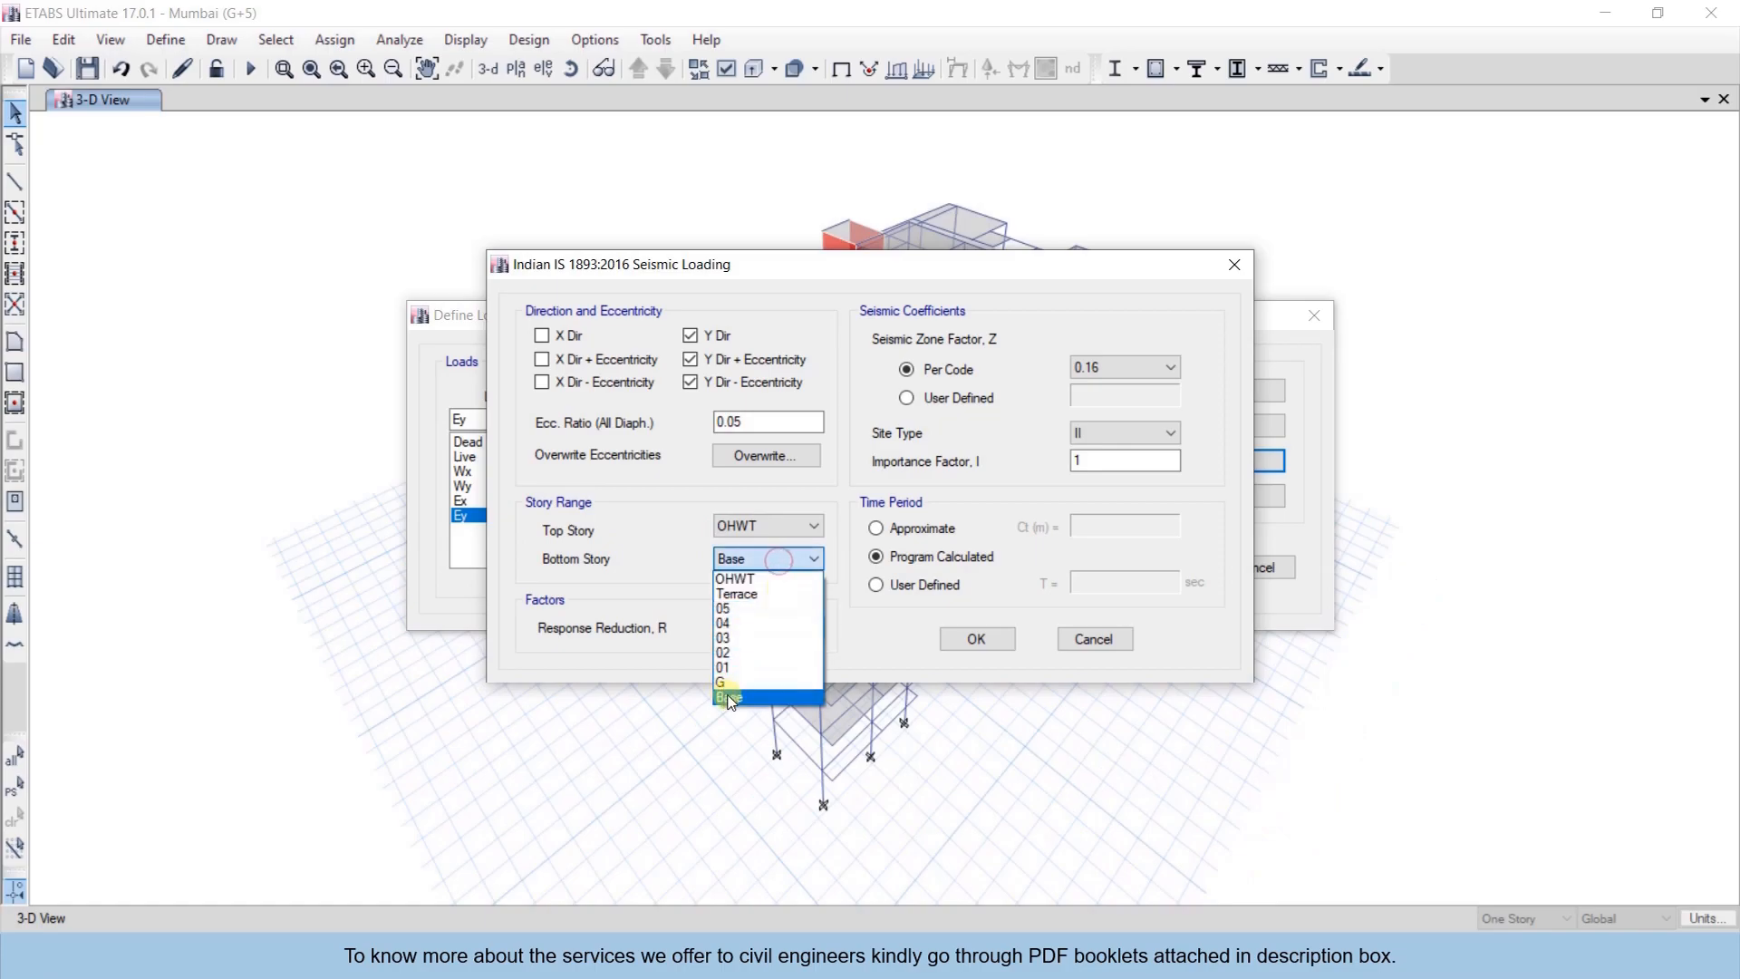
left_click(743, 700)
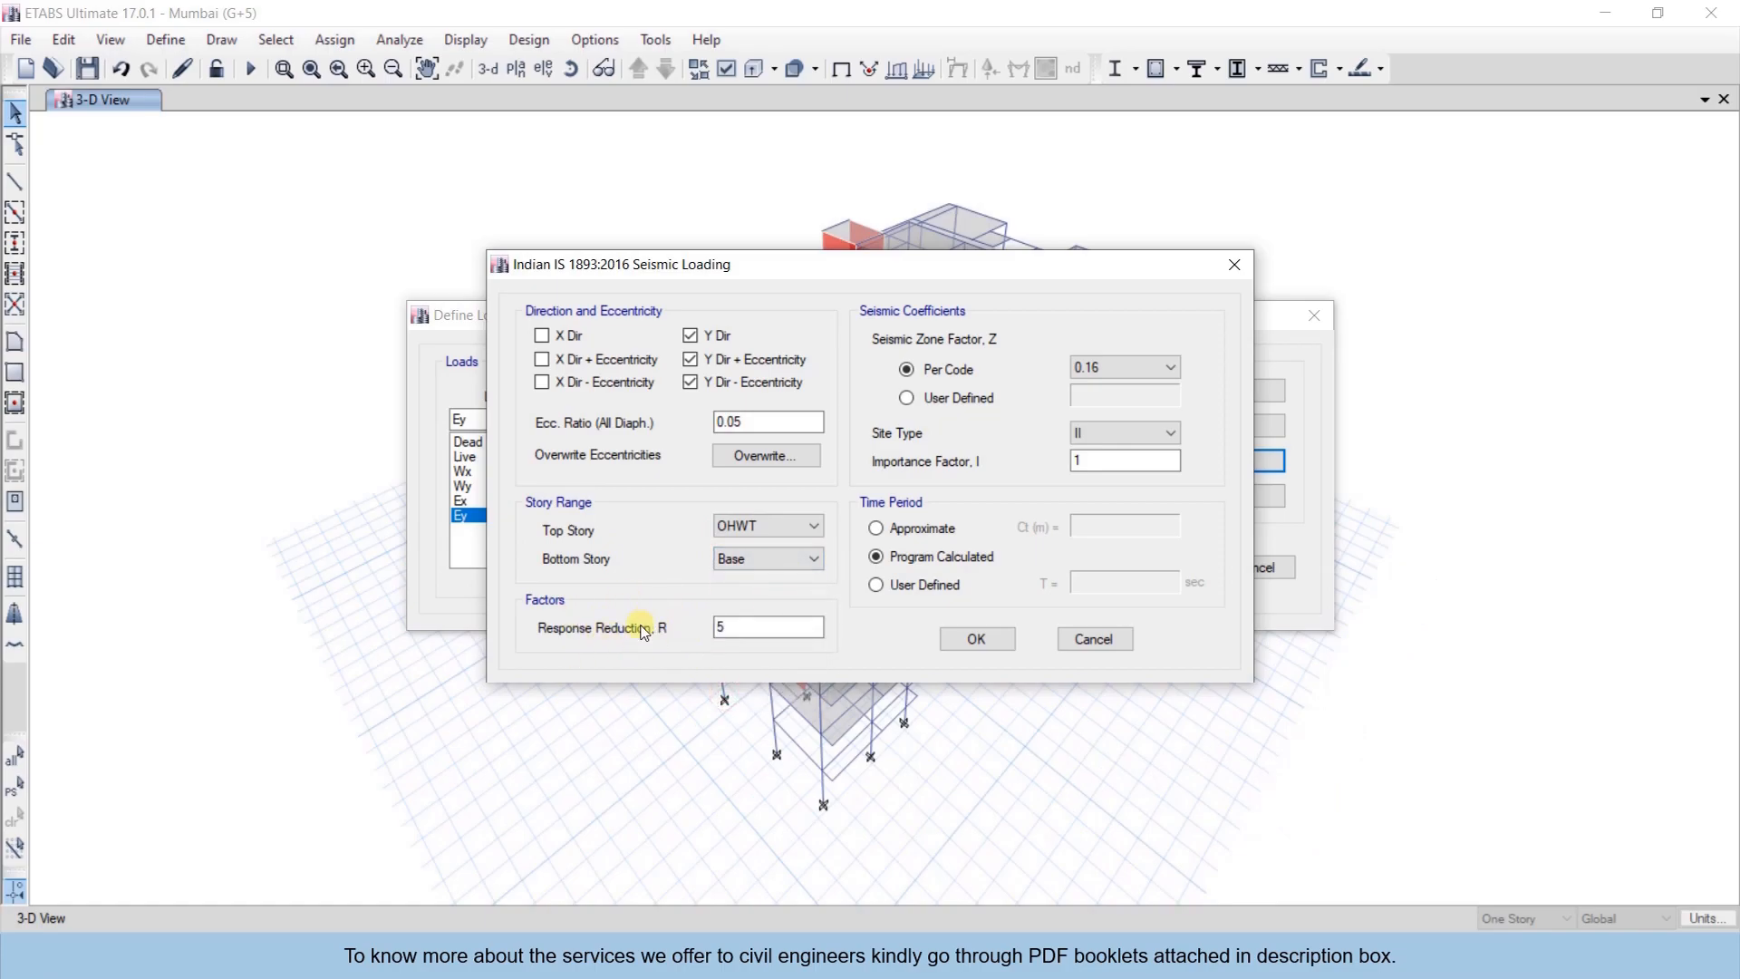
left_click(996, 637)
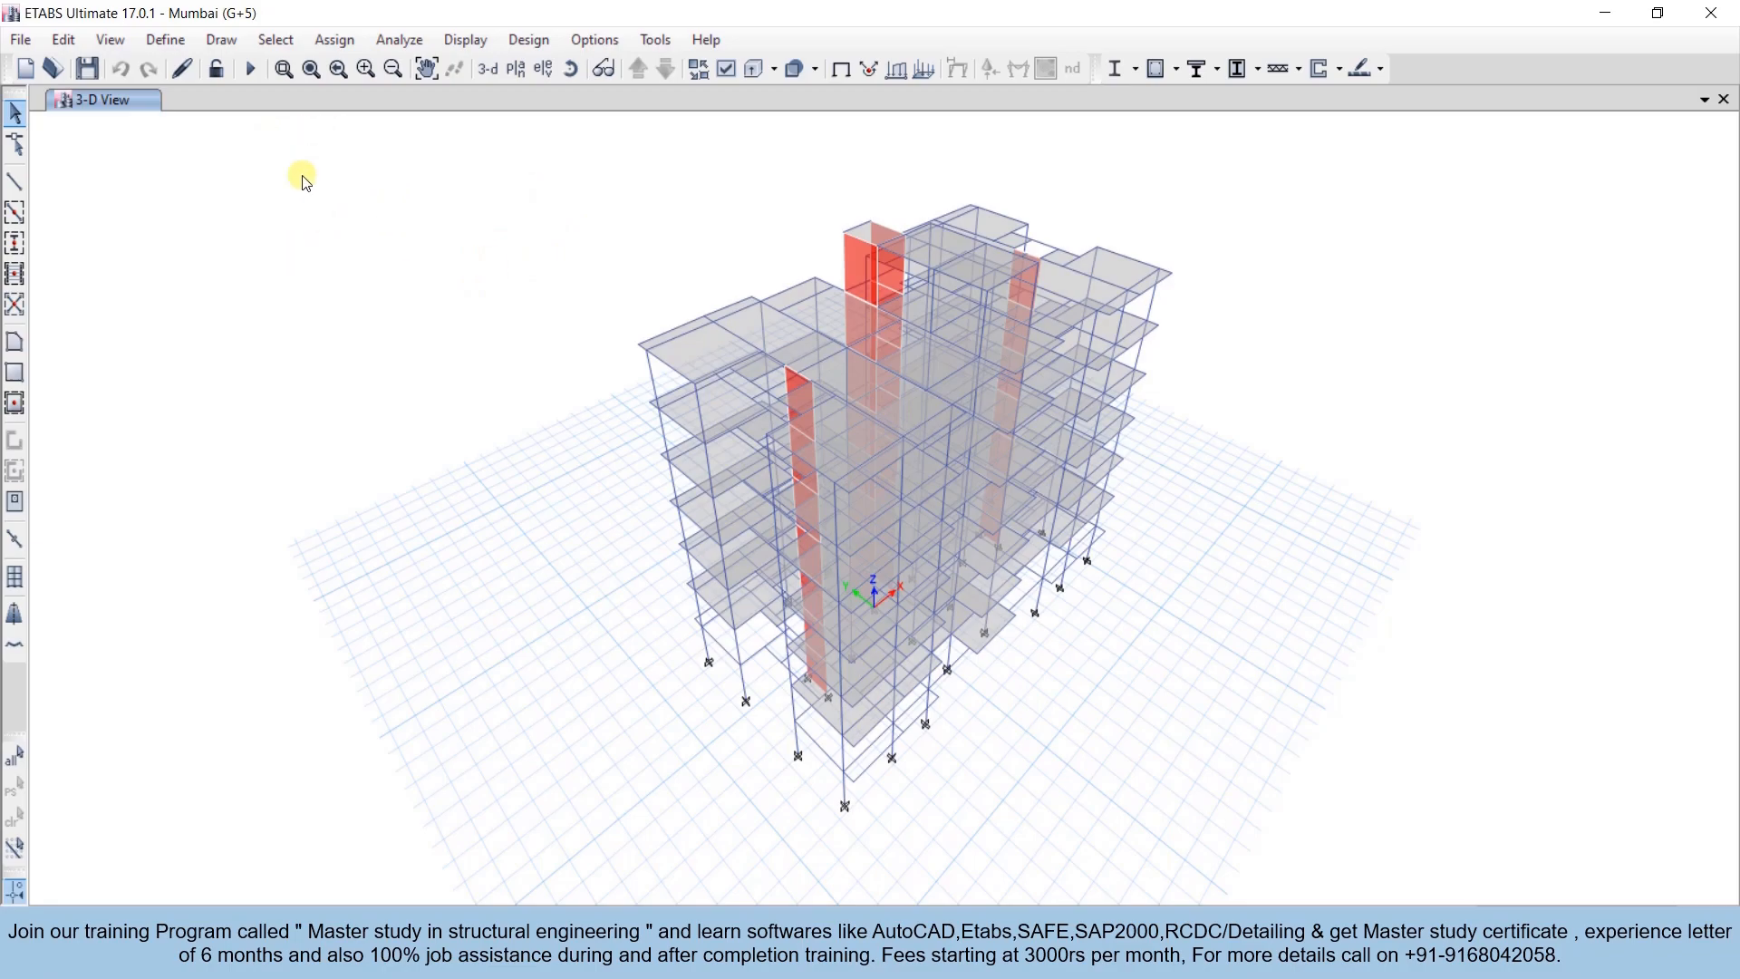
- Run the analysis of the building model
left_click(399, 42)
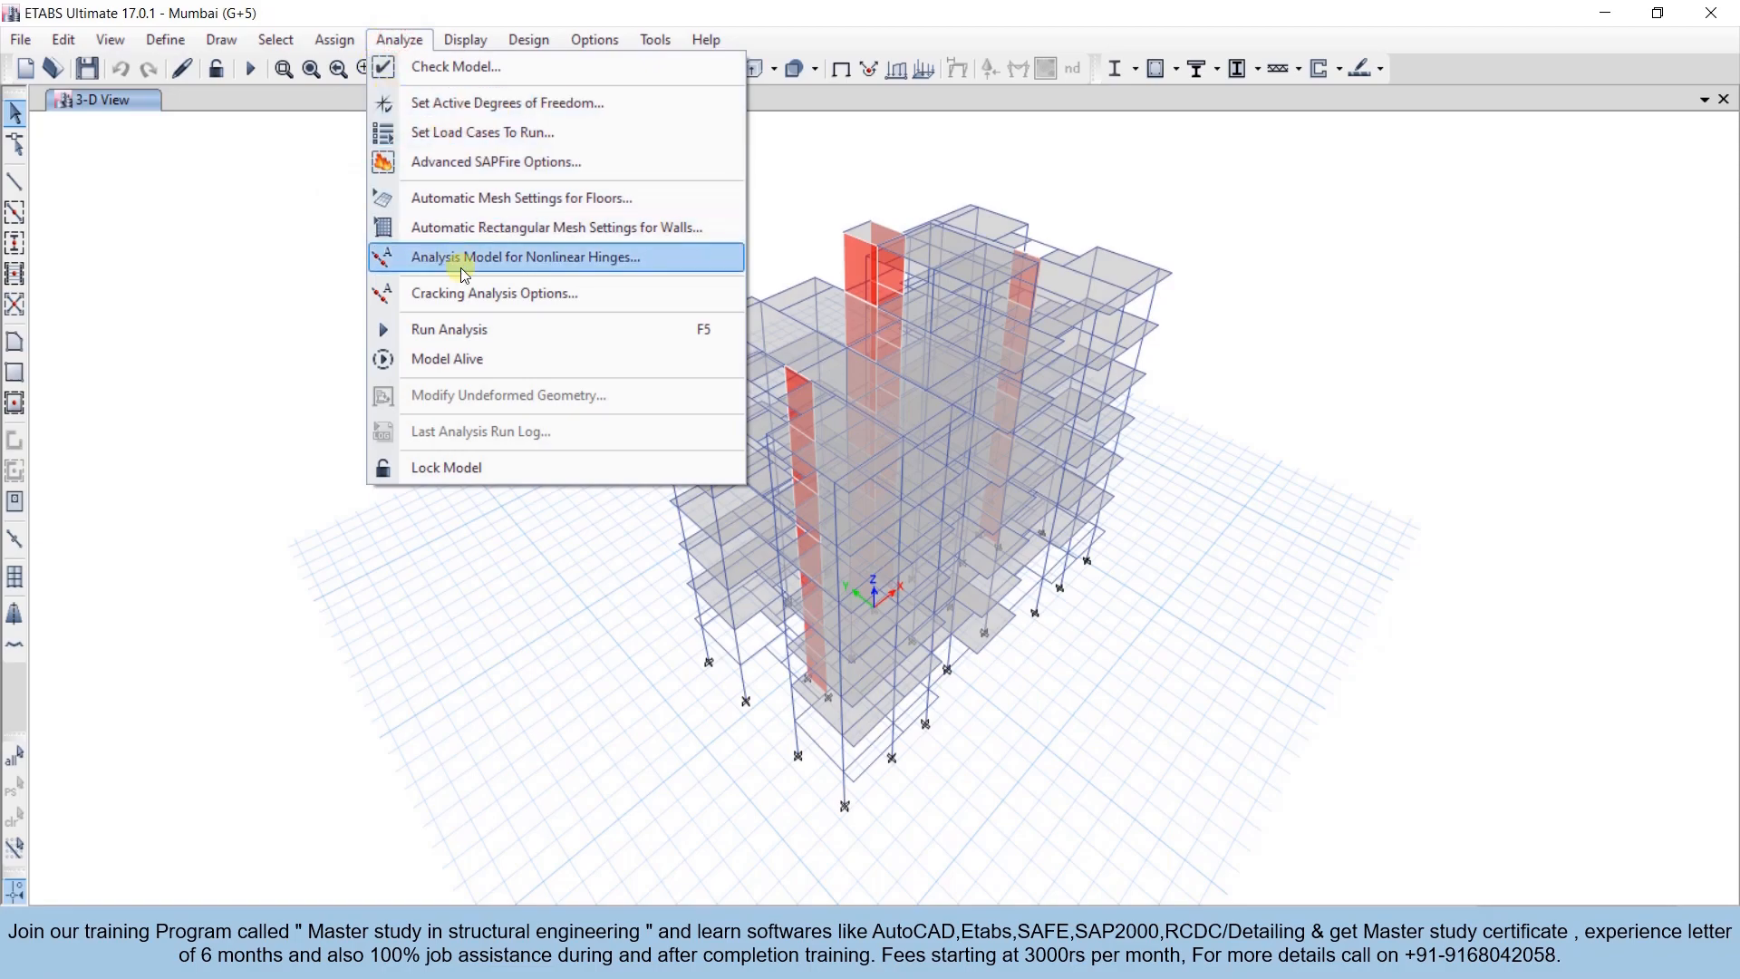
left_click(503, 328)
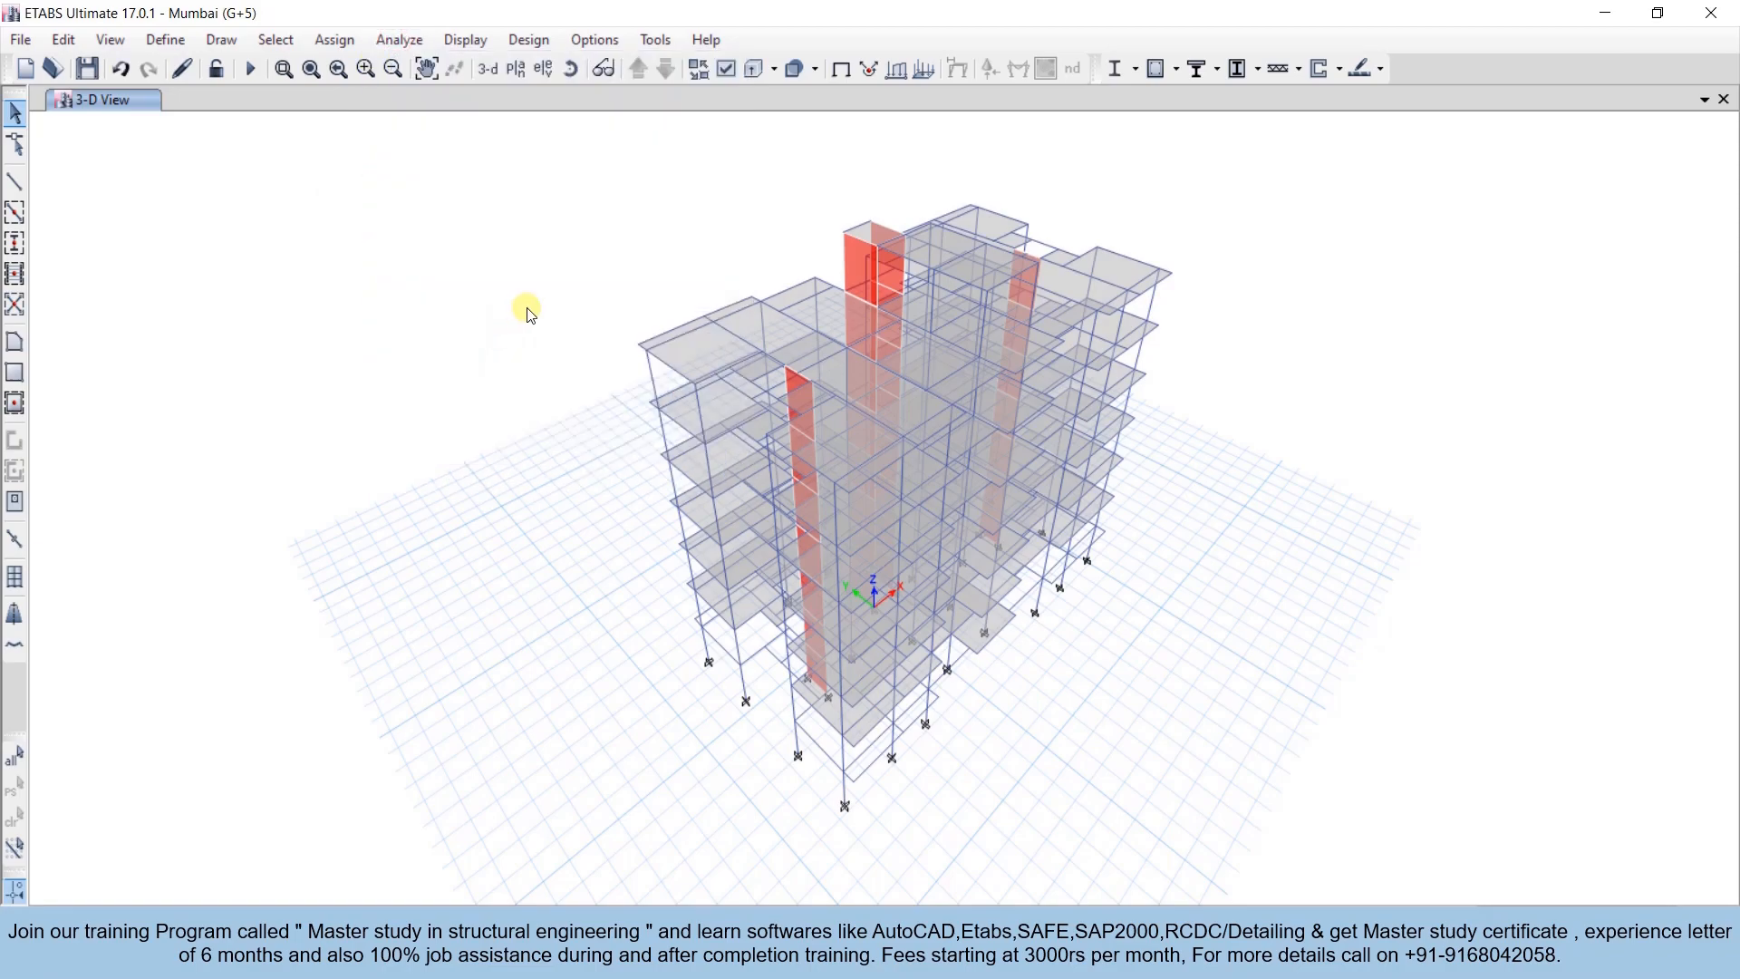
left_click(15, 847)
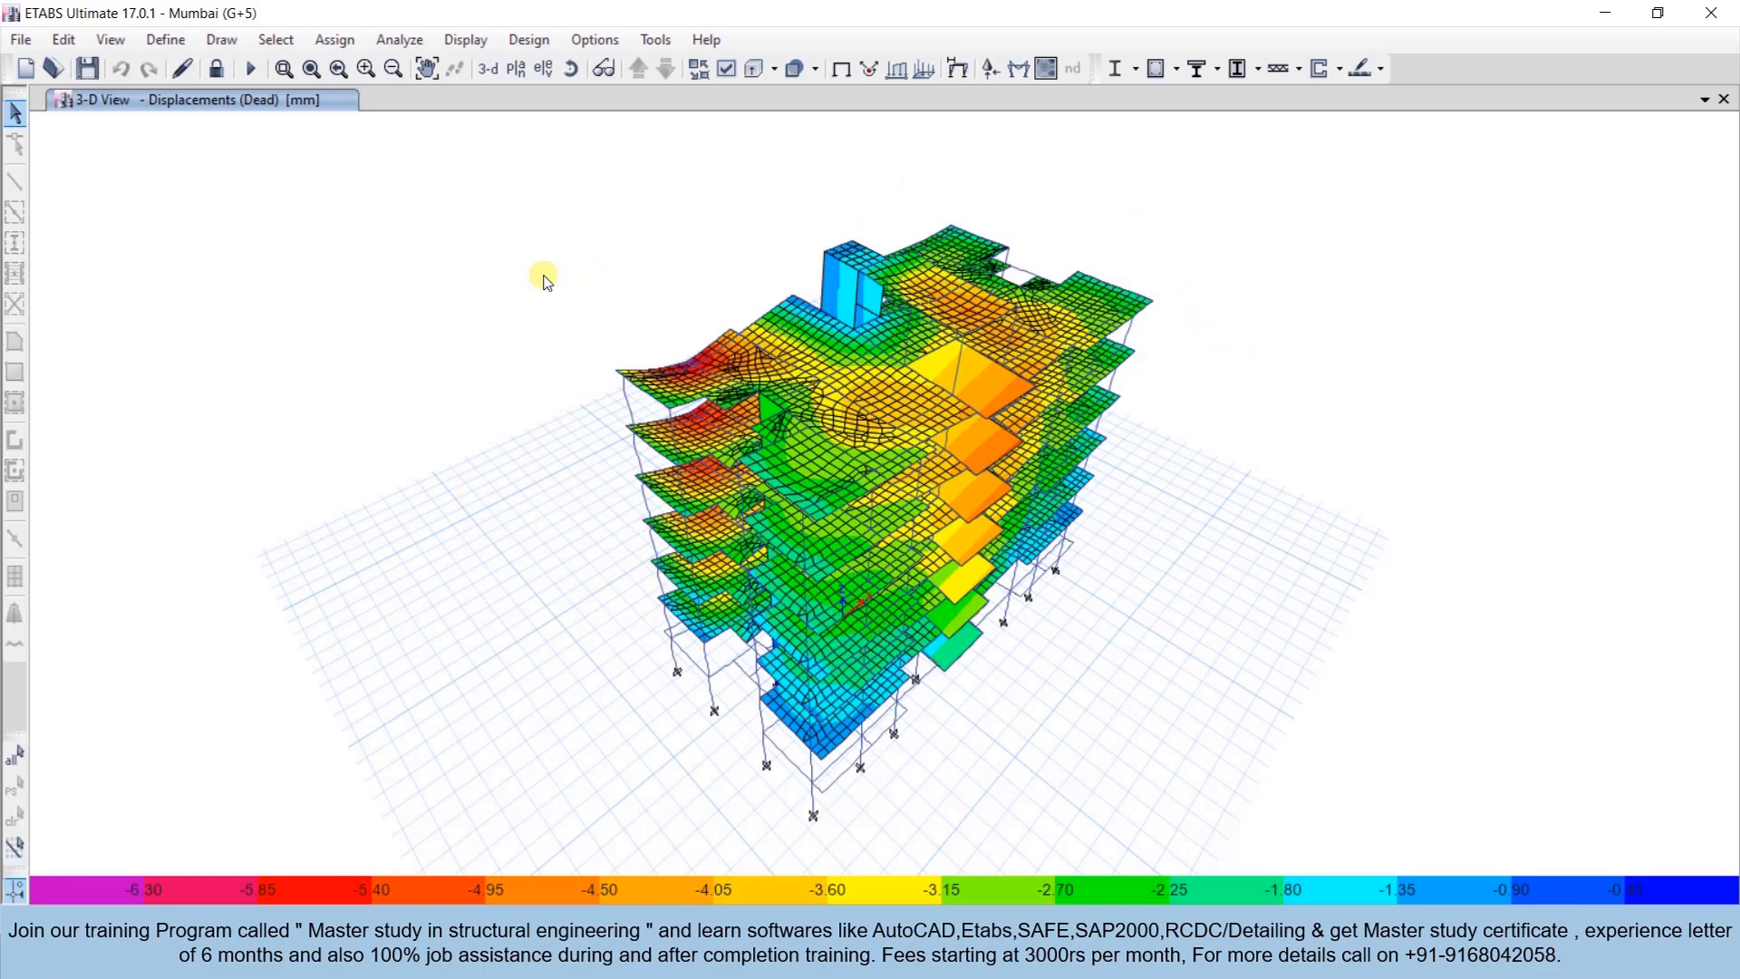
- Display the Base Reactions table from the analysis results
left_click(465, 40)
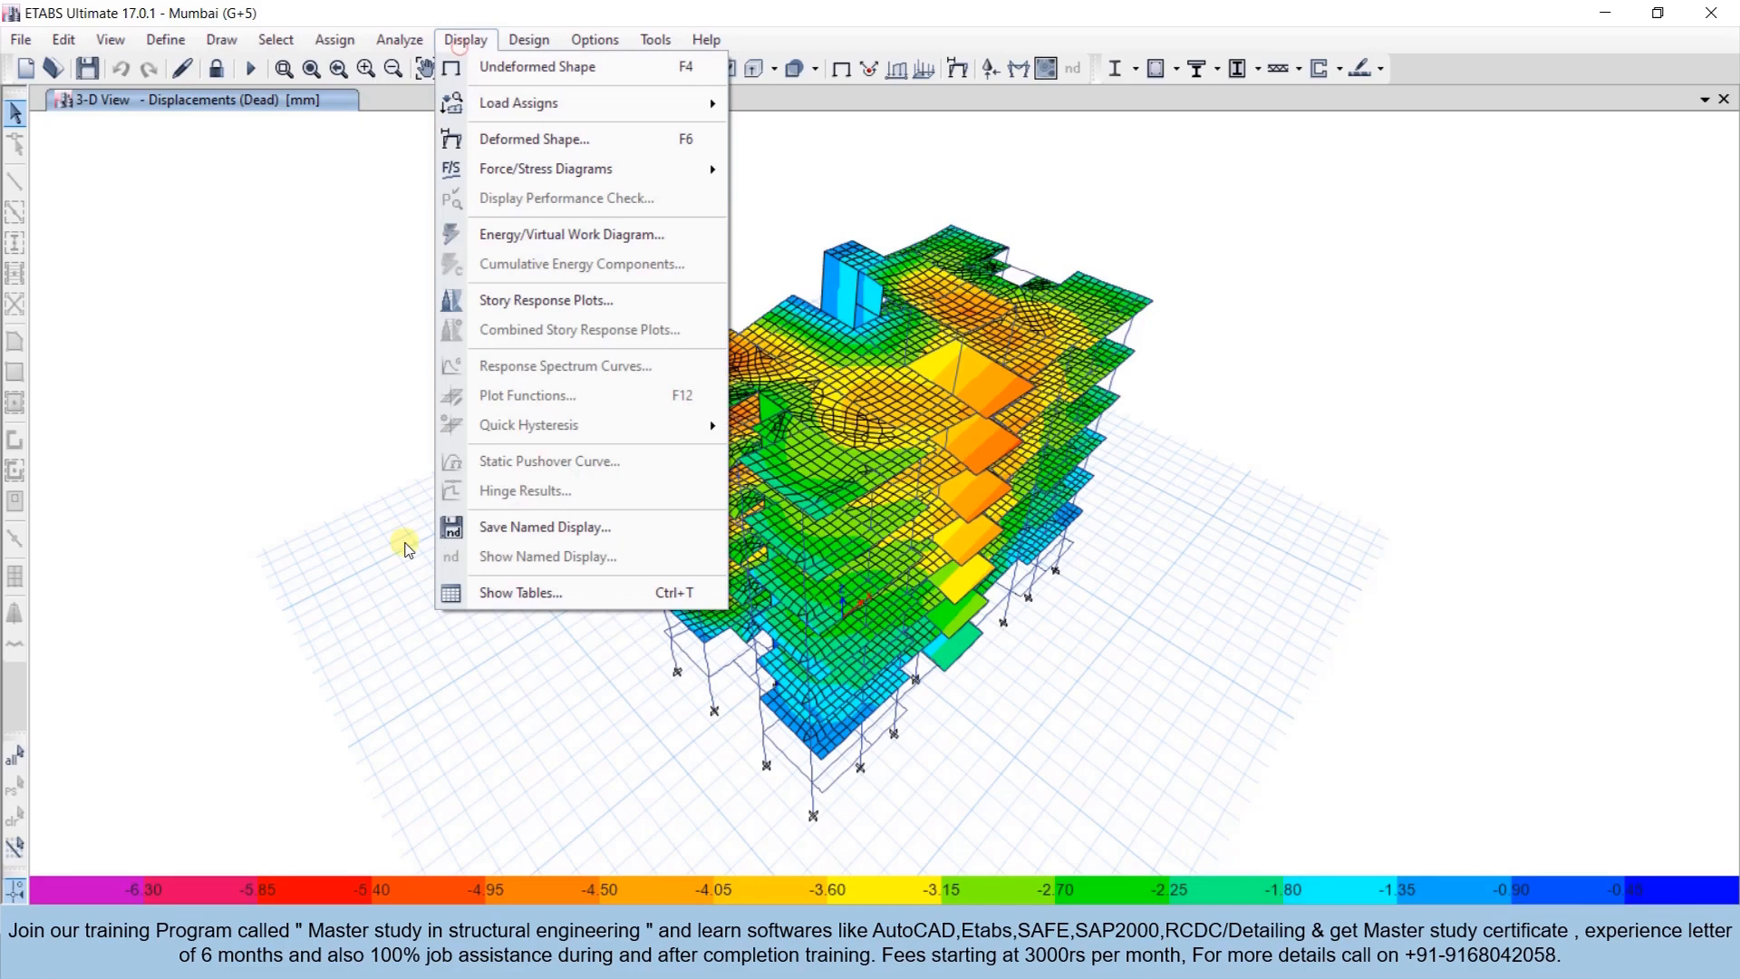
left_click(524, 590)
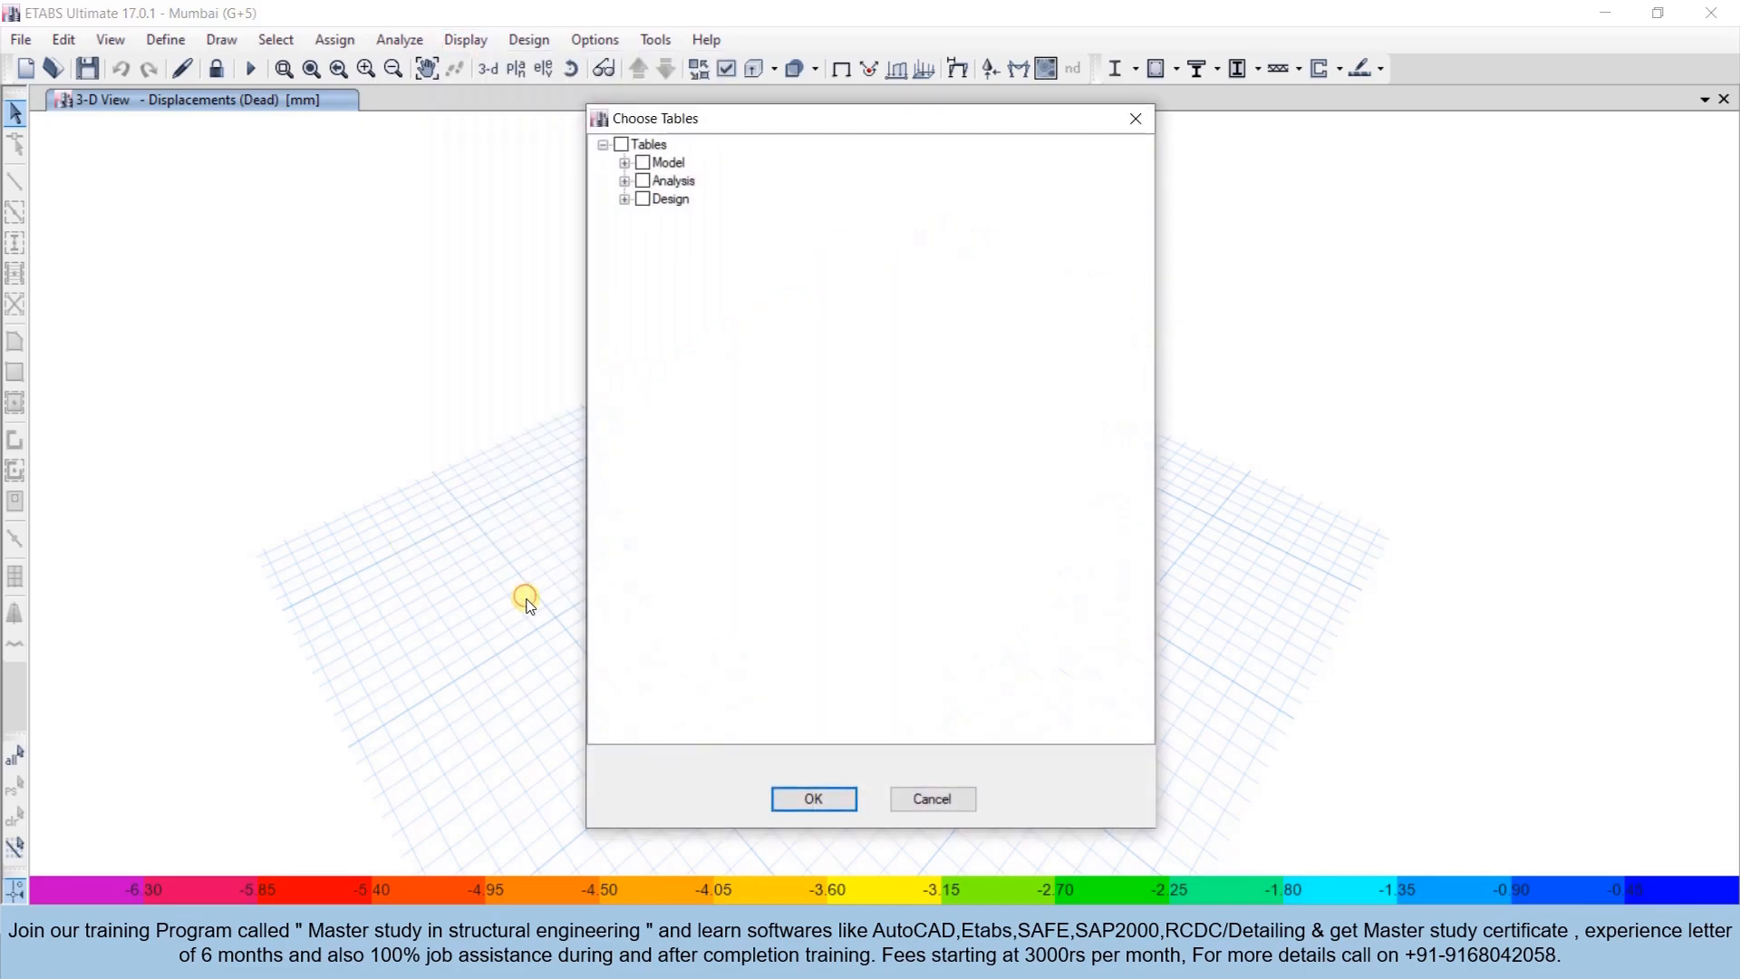
left_click(623, 180)
left_click(645, 271)
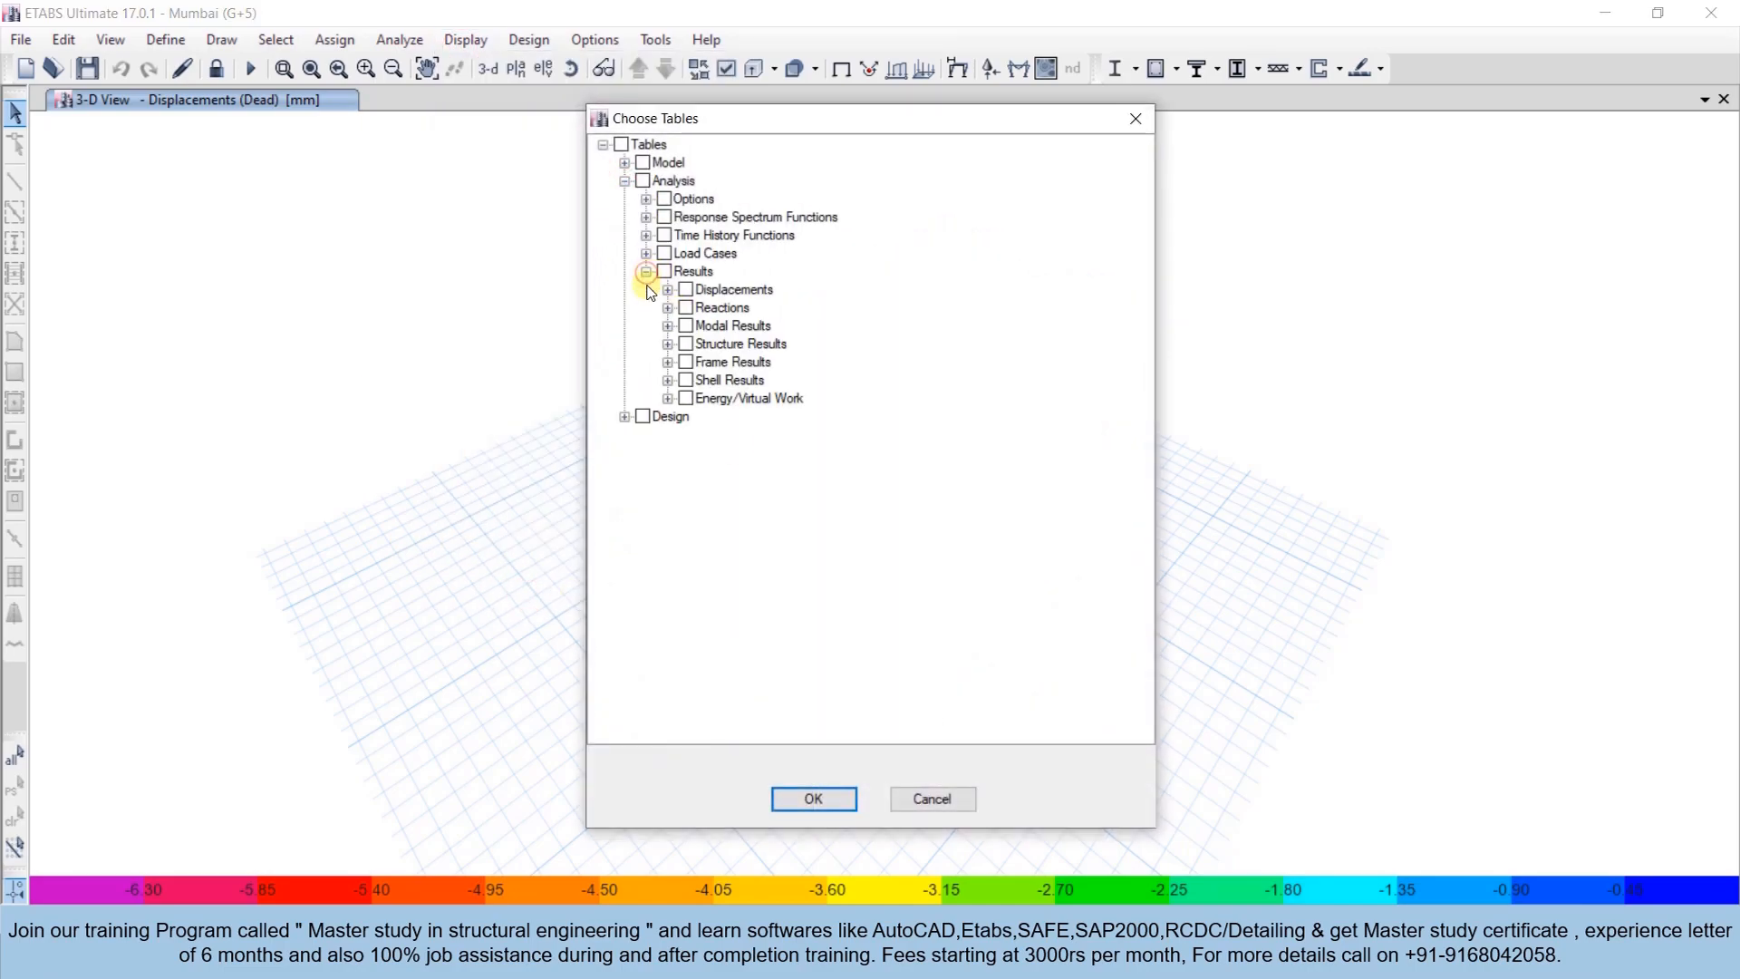
left_click(667, 309)
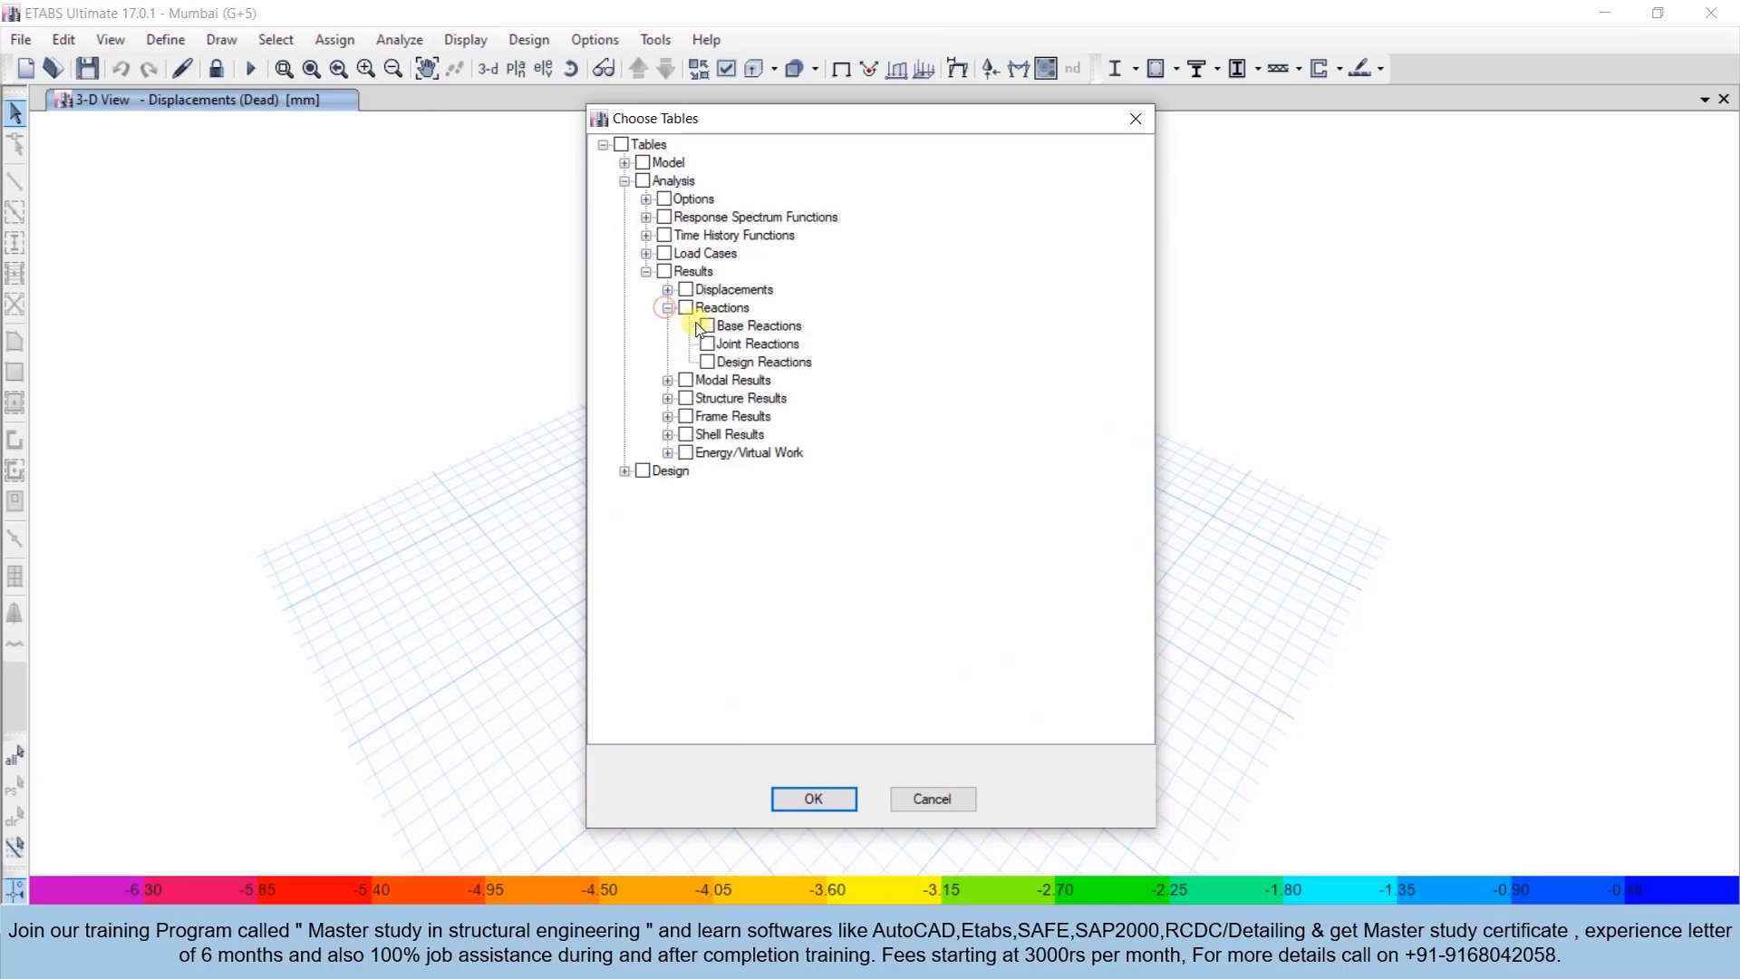
left_click(814, 799)
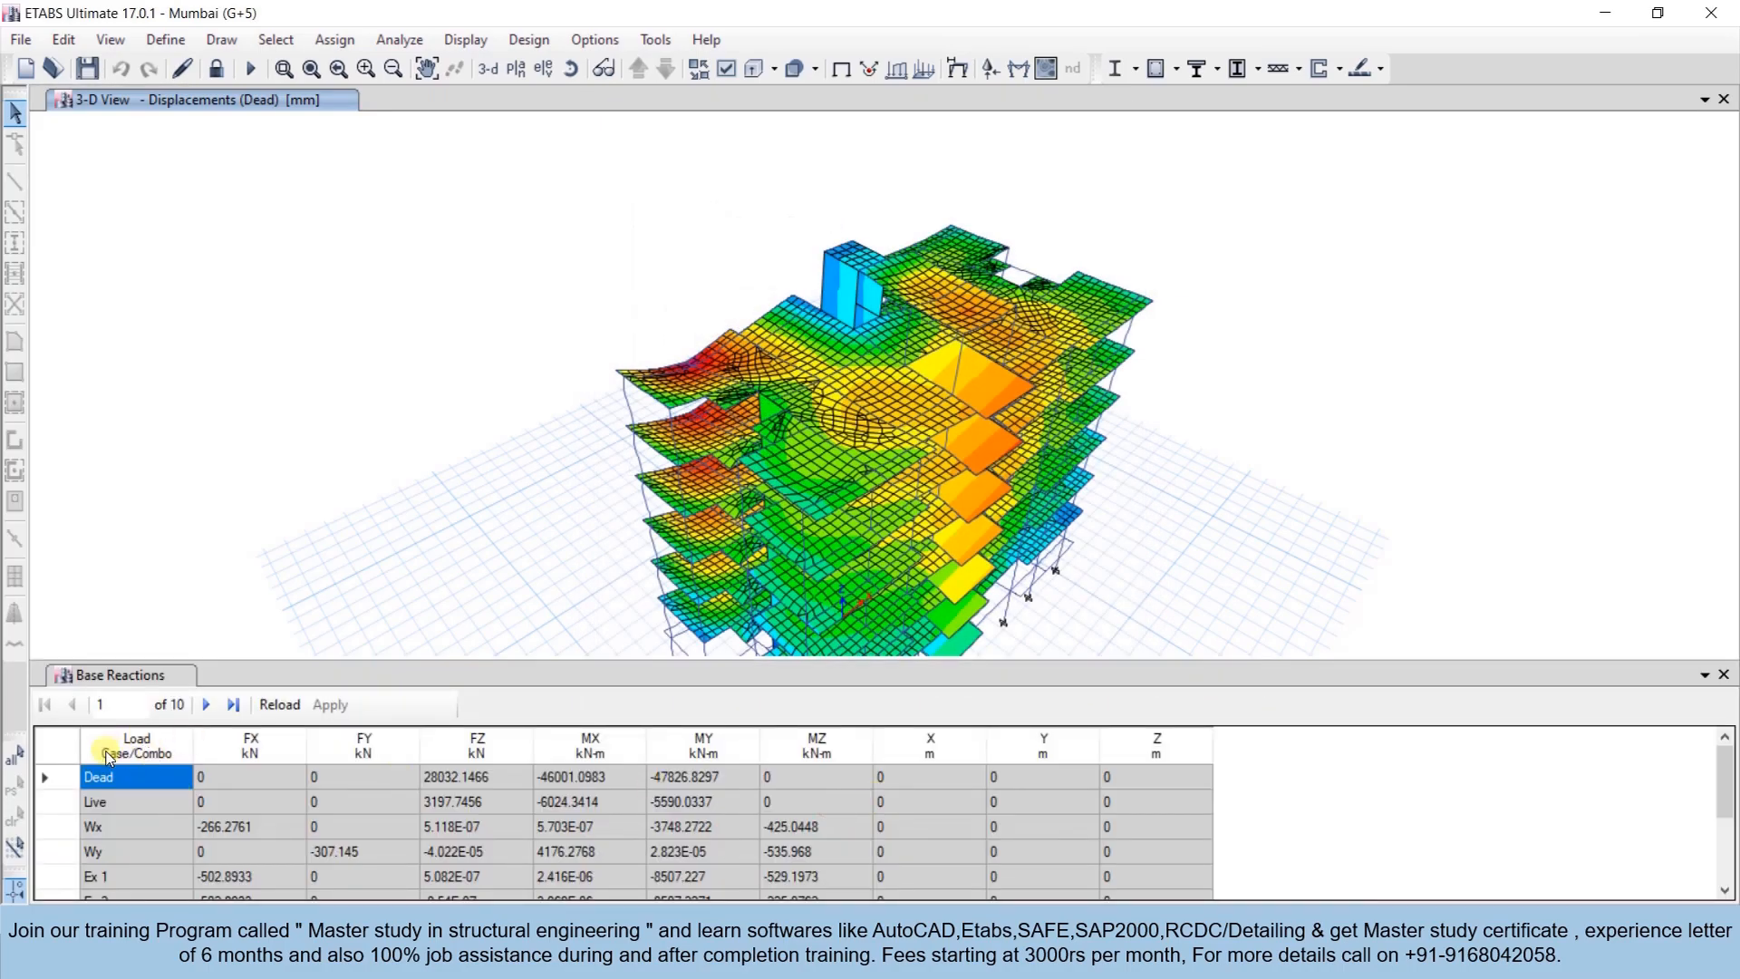
- Filter the base reactions to load cases Ex 1 and Ey 1, compare their base shears, and close the table
left_click(140, 743)
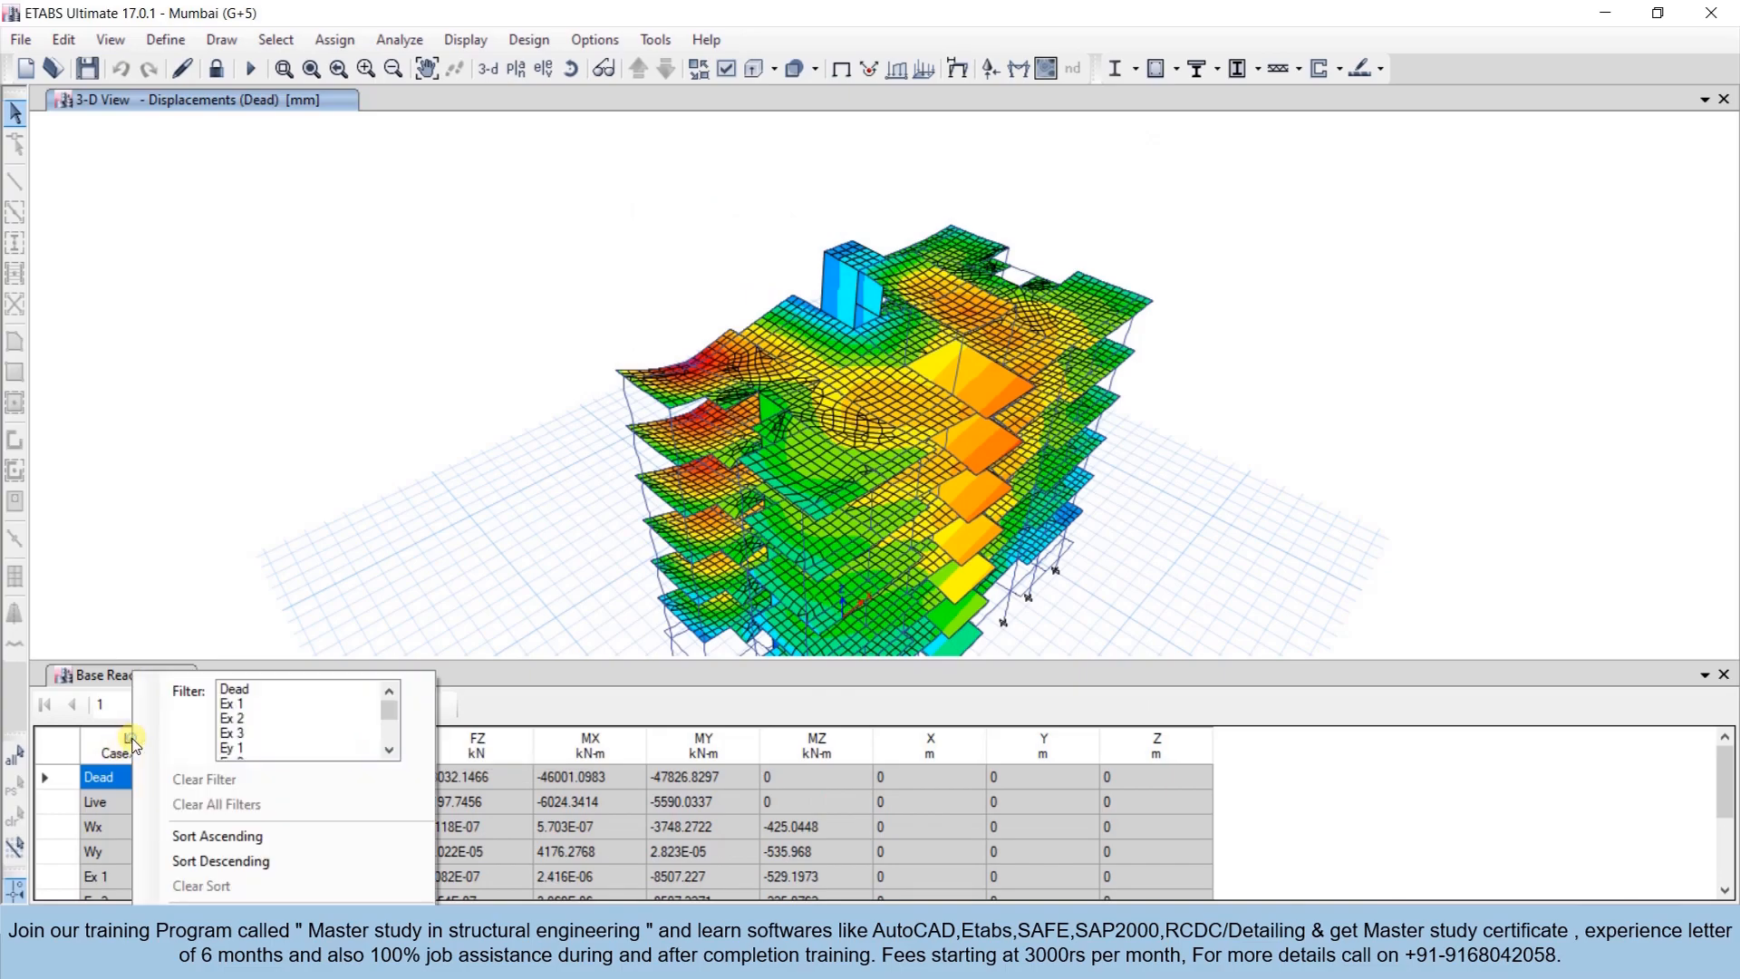
left_click(241, 705)
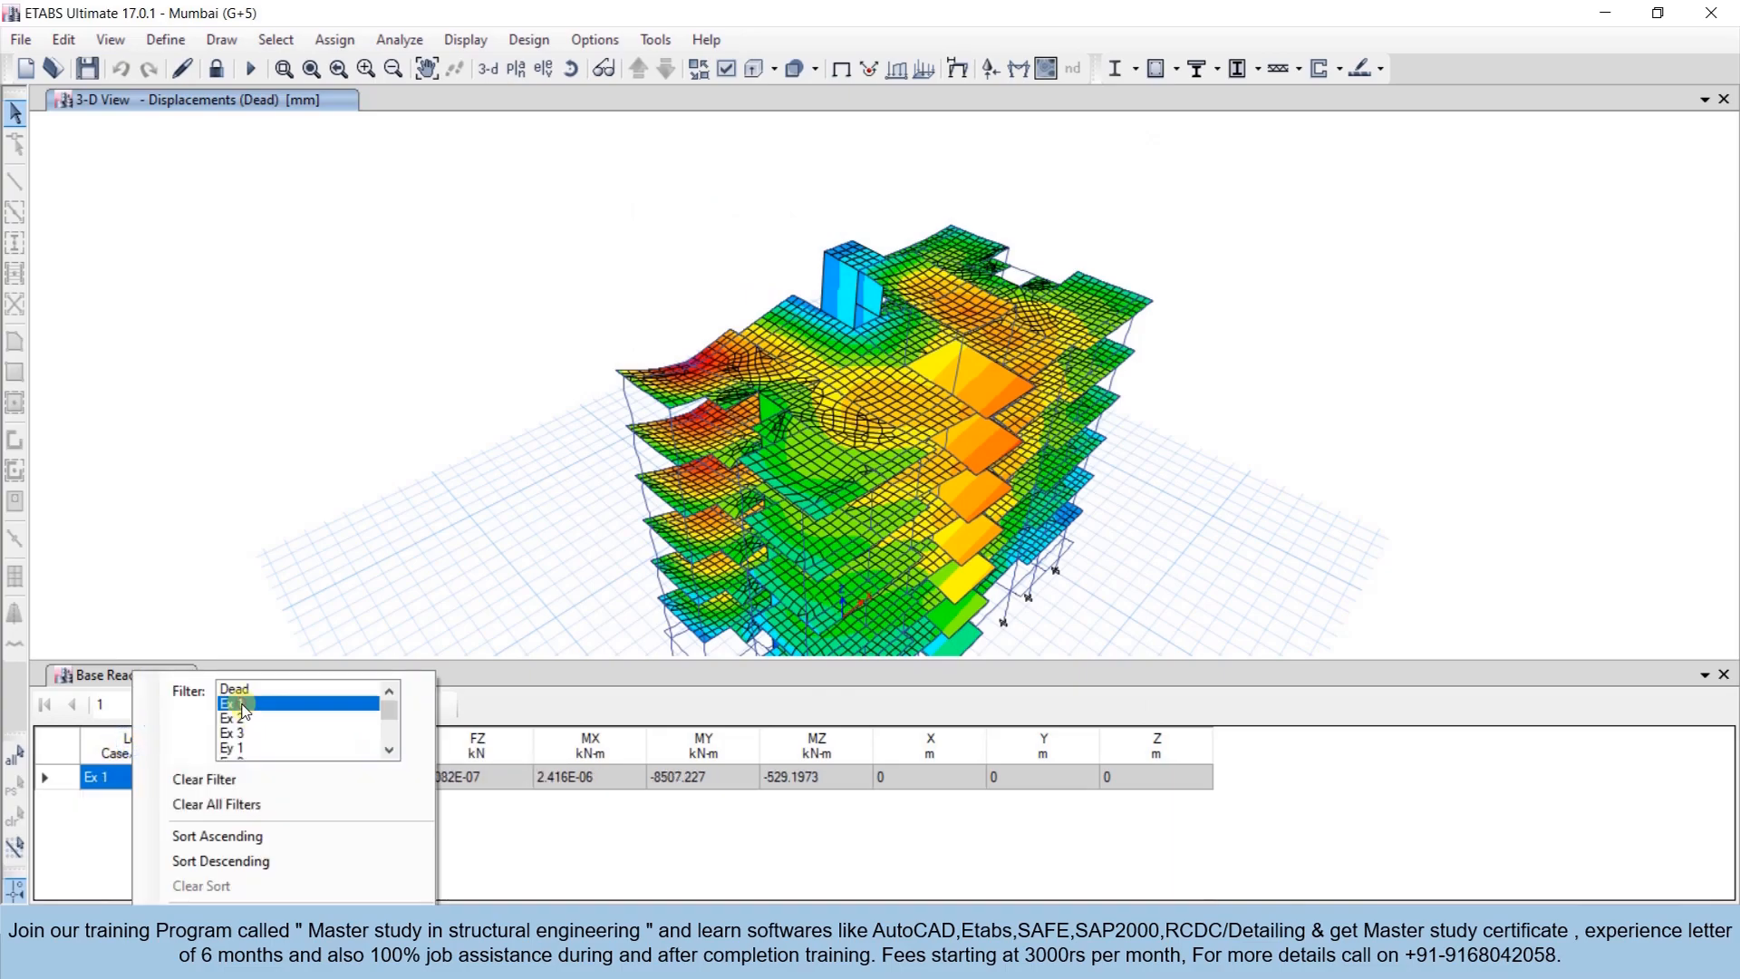
left_click(235, 748)
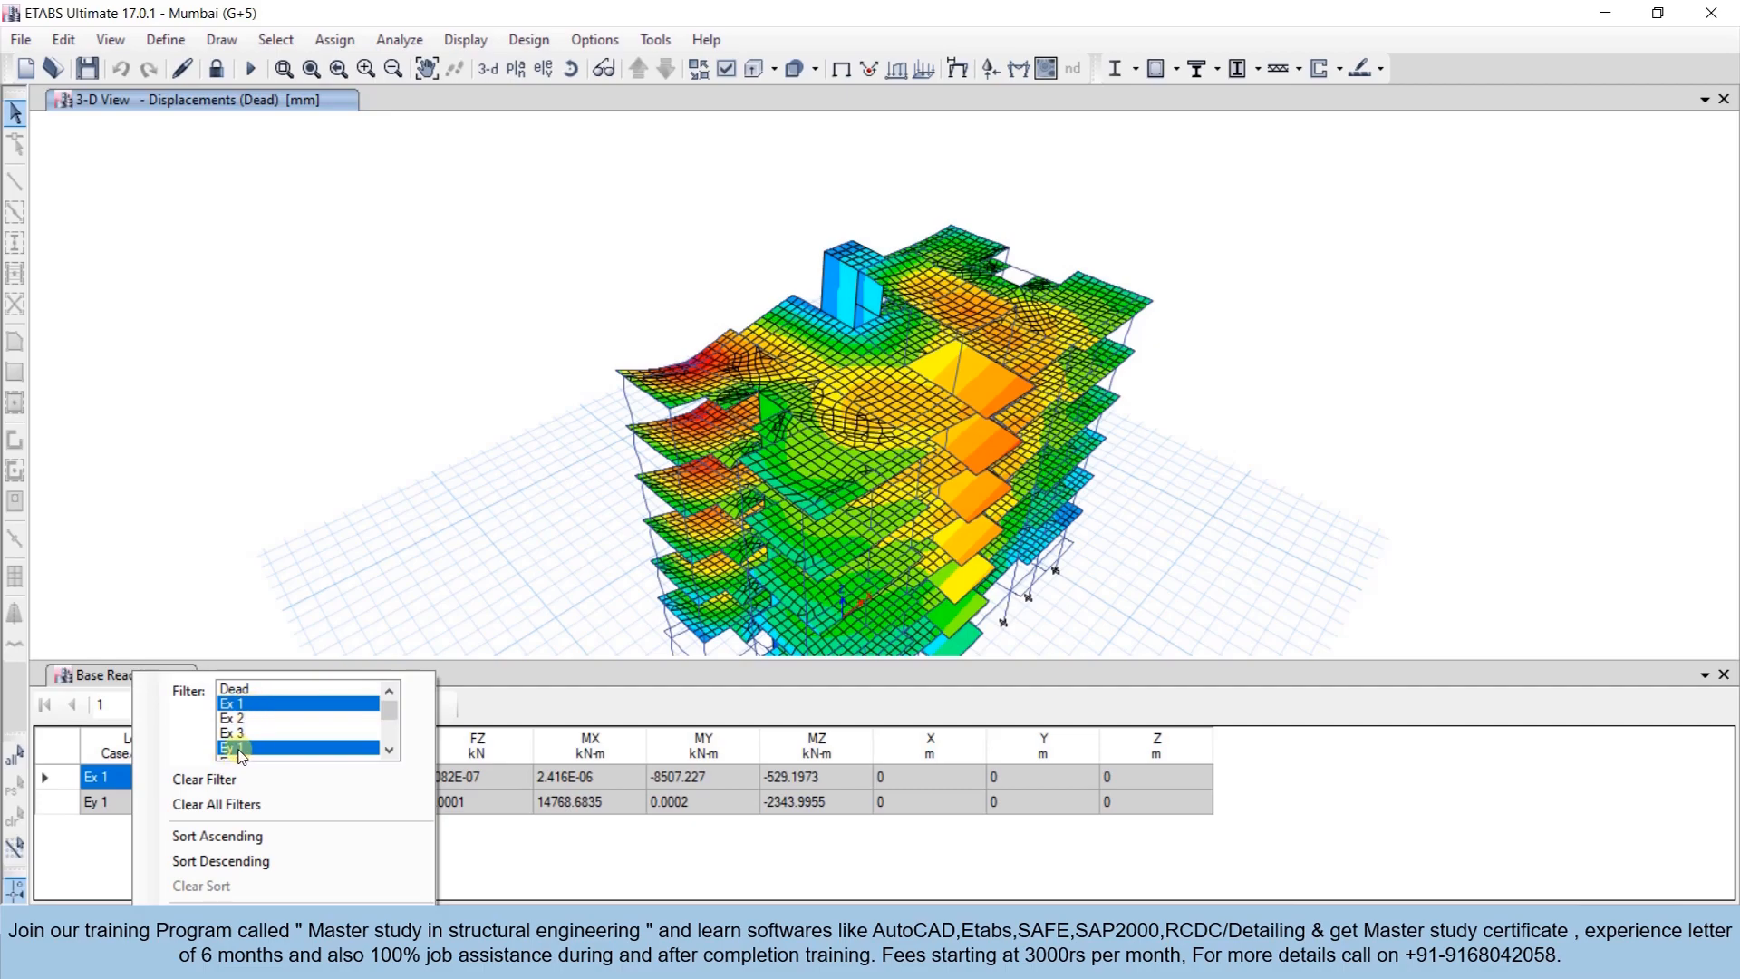
left_click(532, 865)
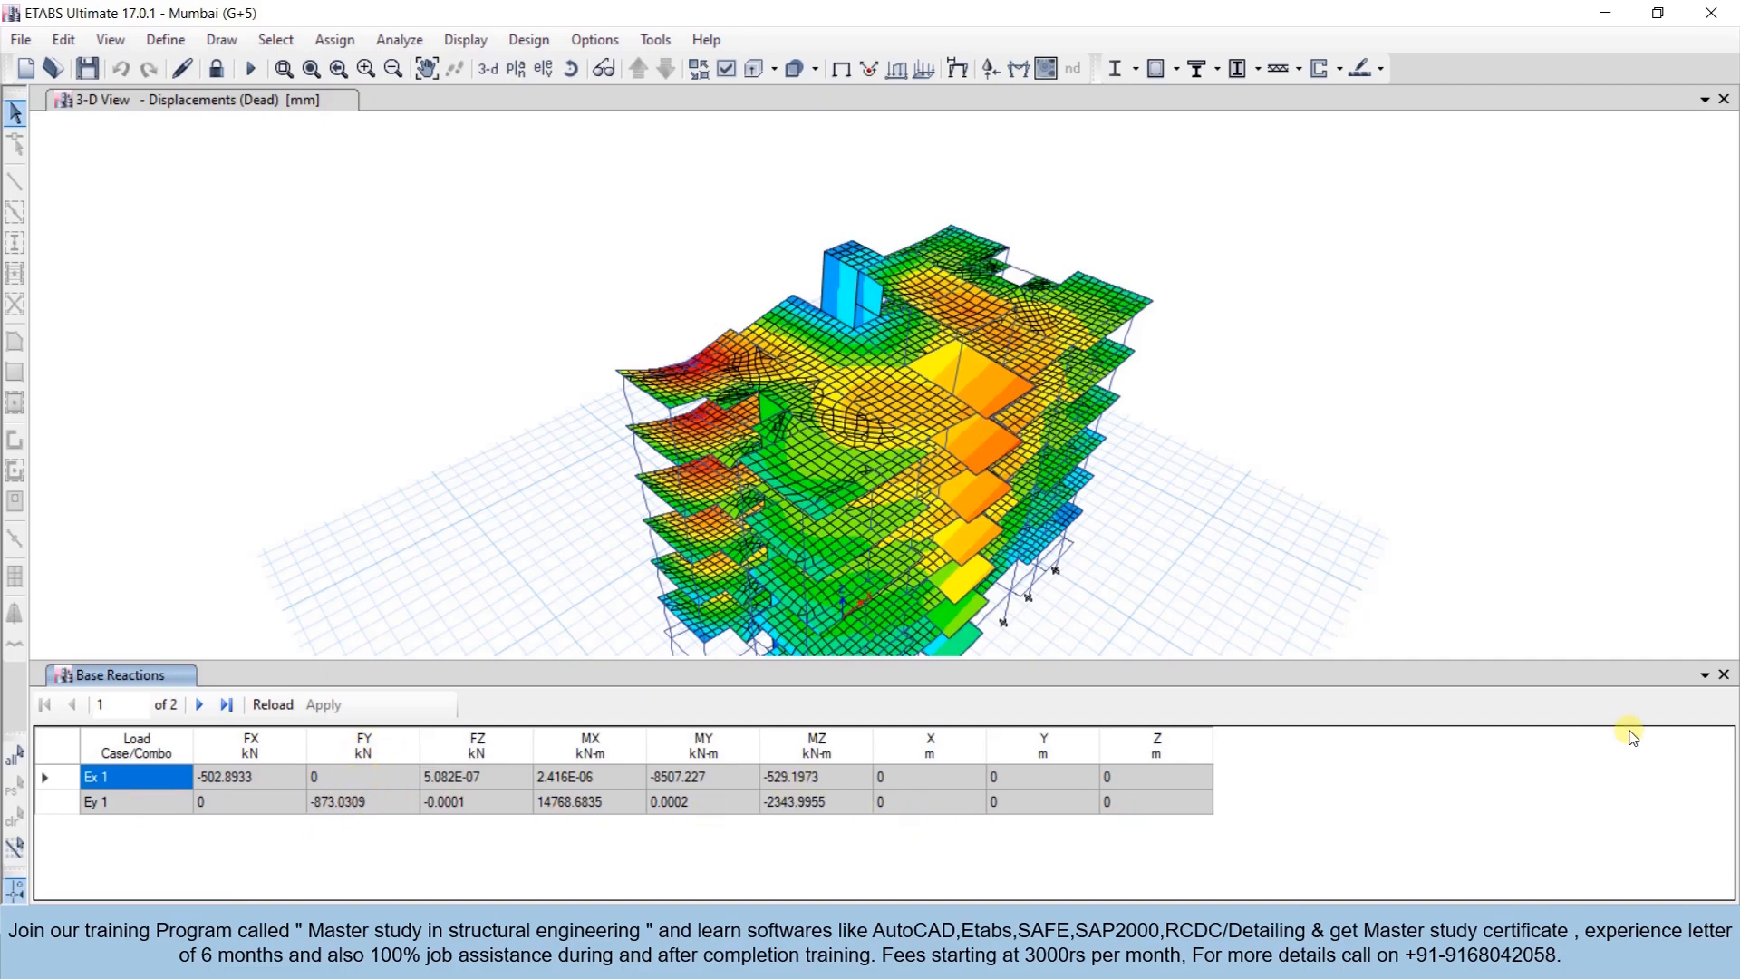
left_click(1723, 675)
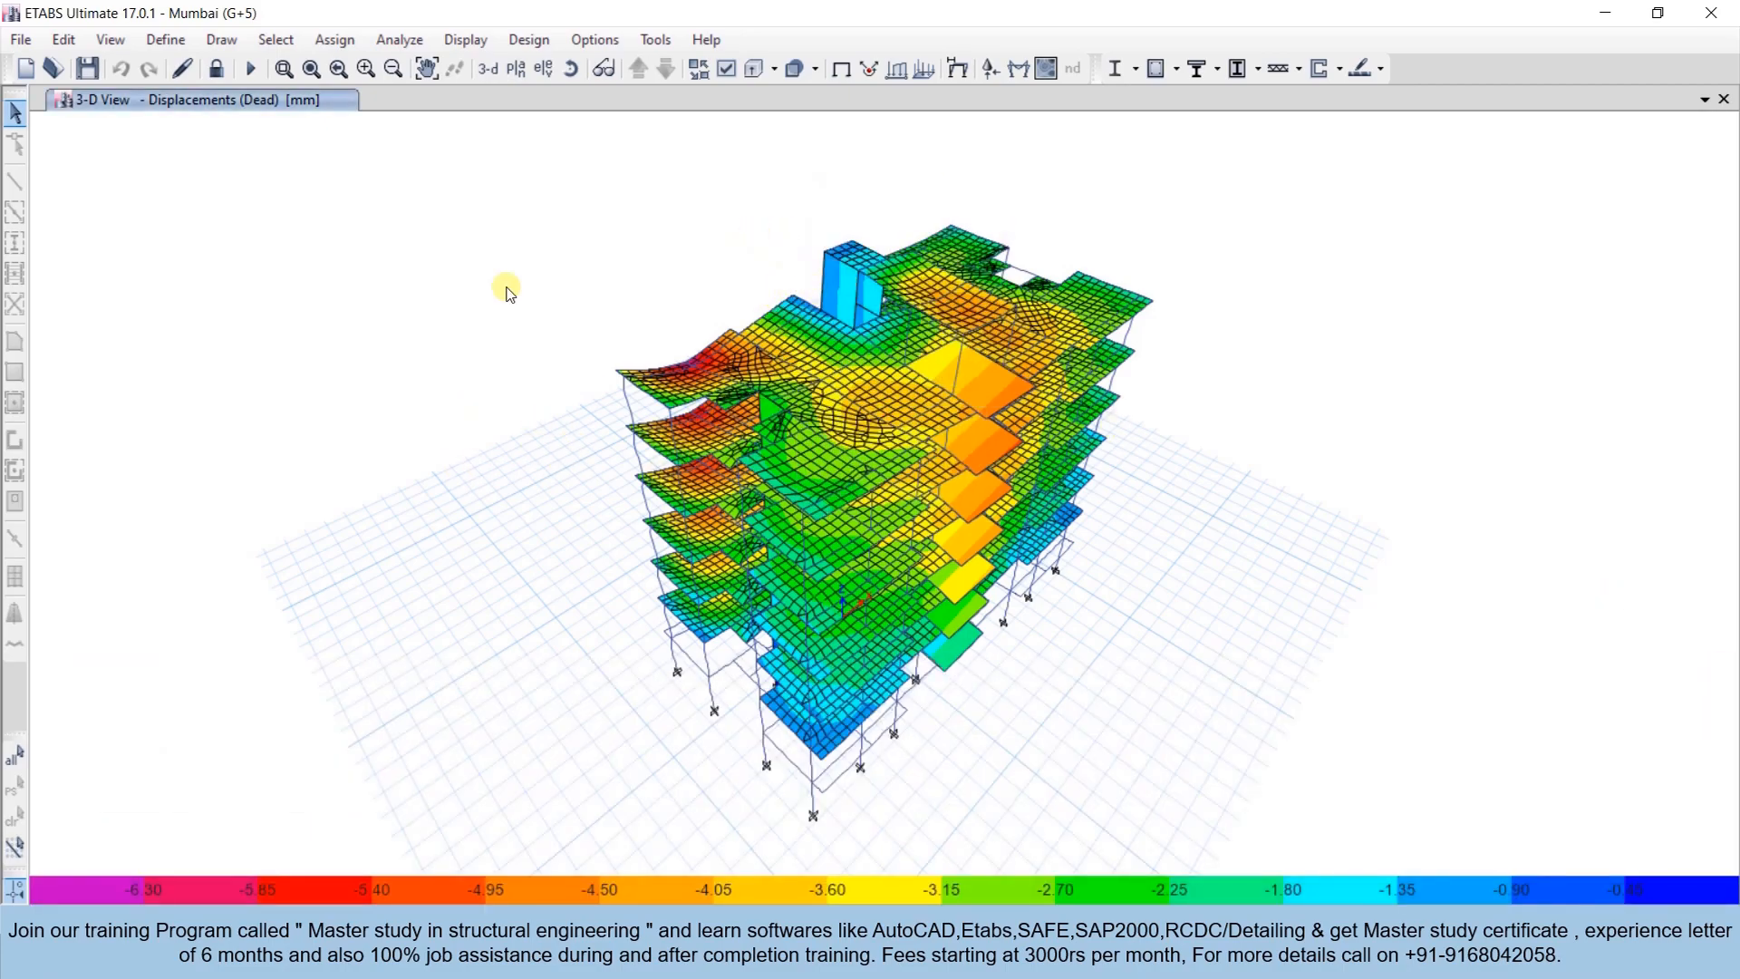
- Display the Story Forces table from the structure results, with Base Reactions excluded from the table selection
left_click(469, 47)
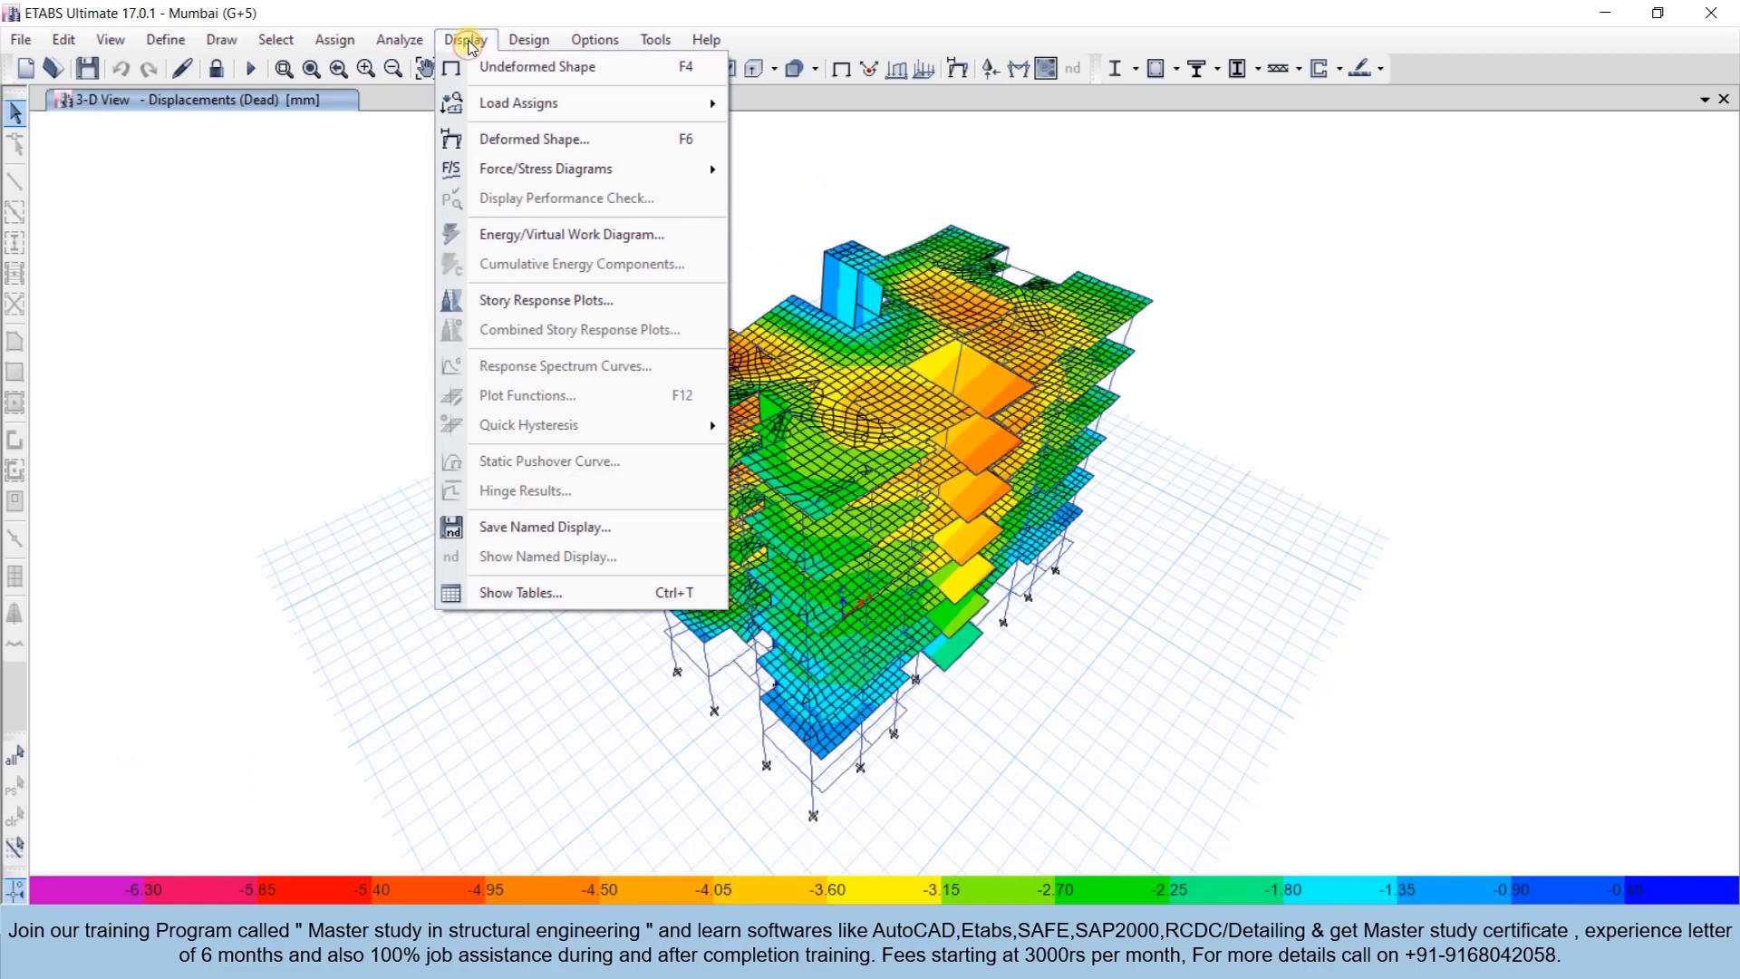
left_click(560, 593)
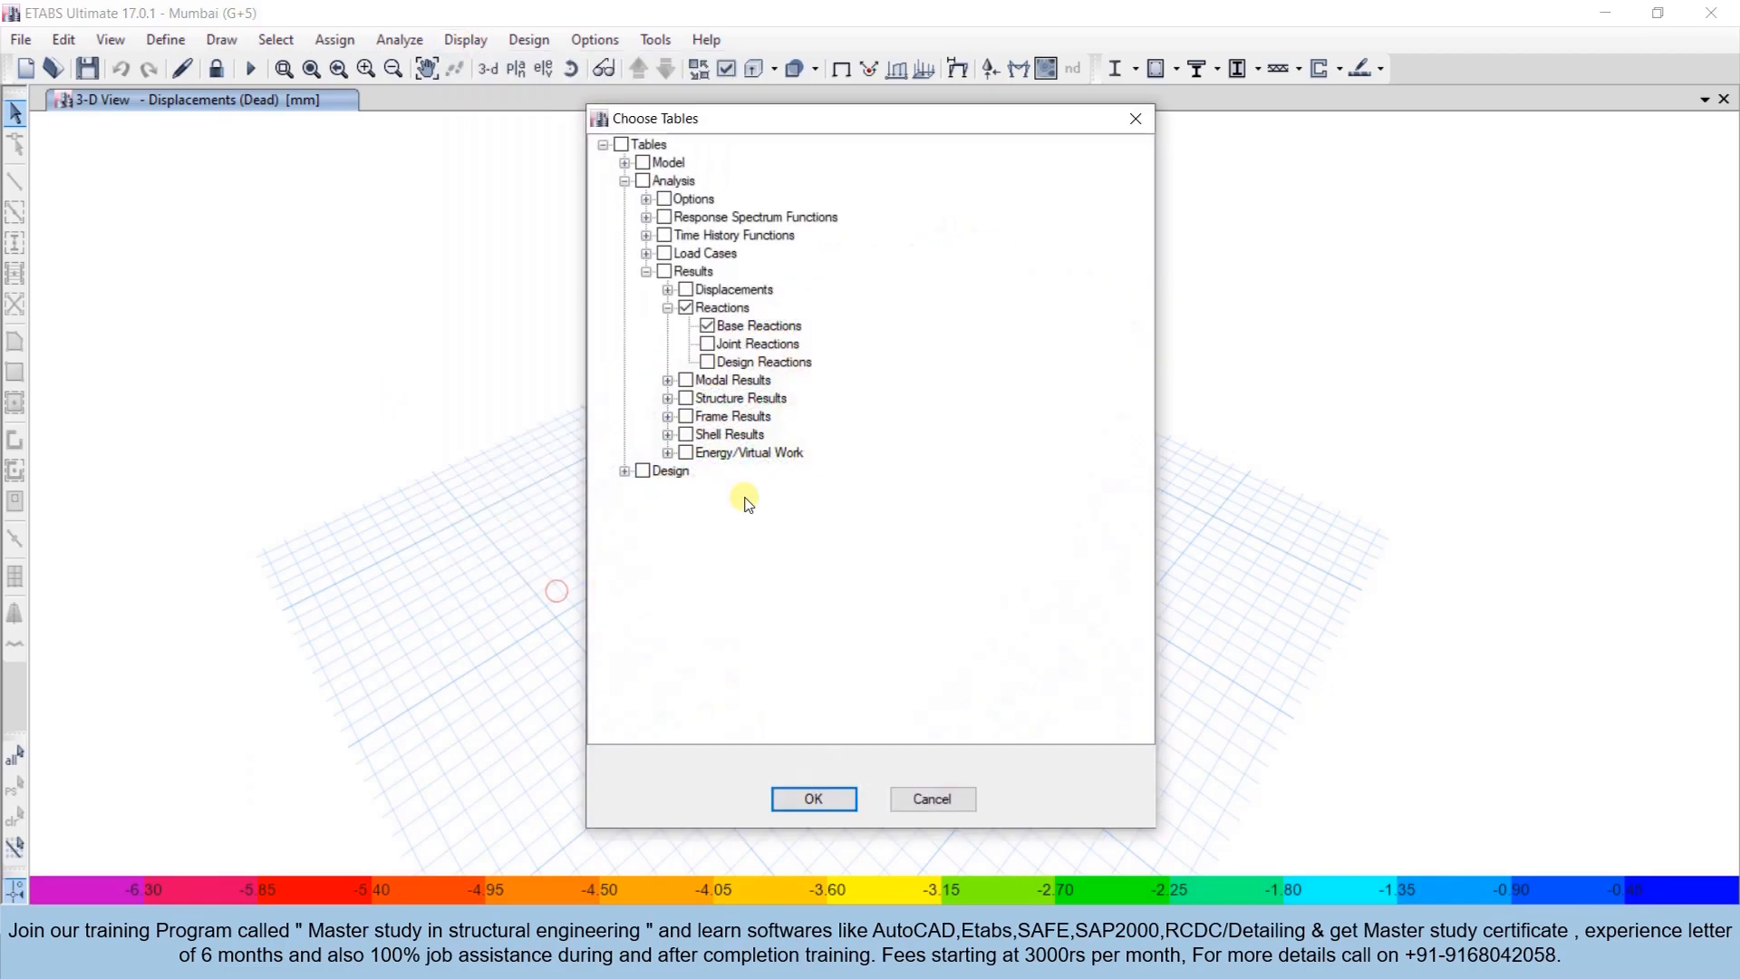
left_click(668, 400)
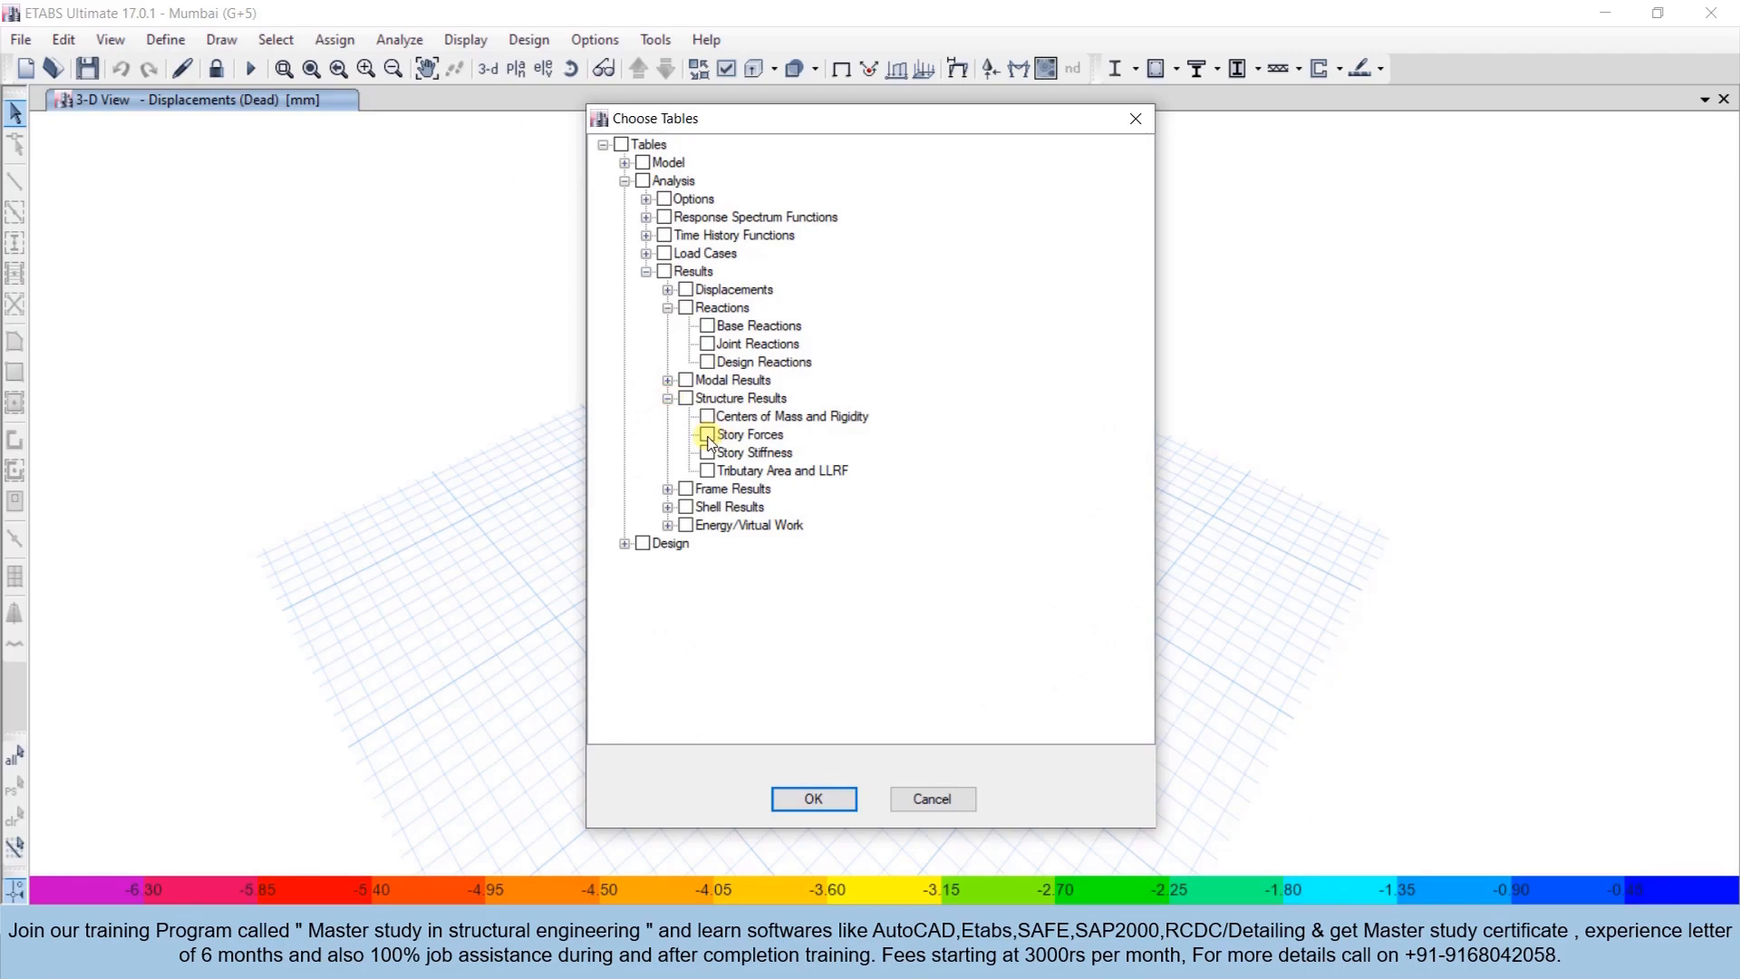
left_click(707, 434)
left_click(814, 799)
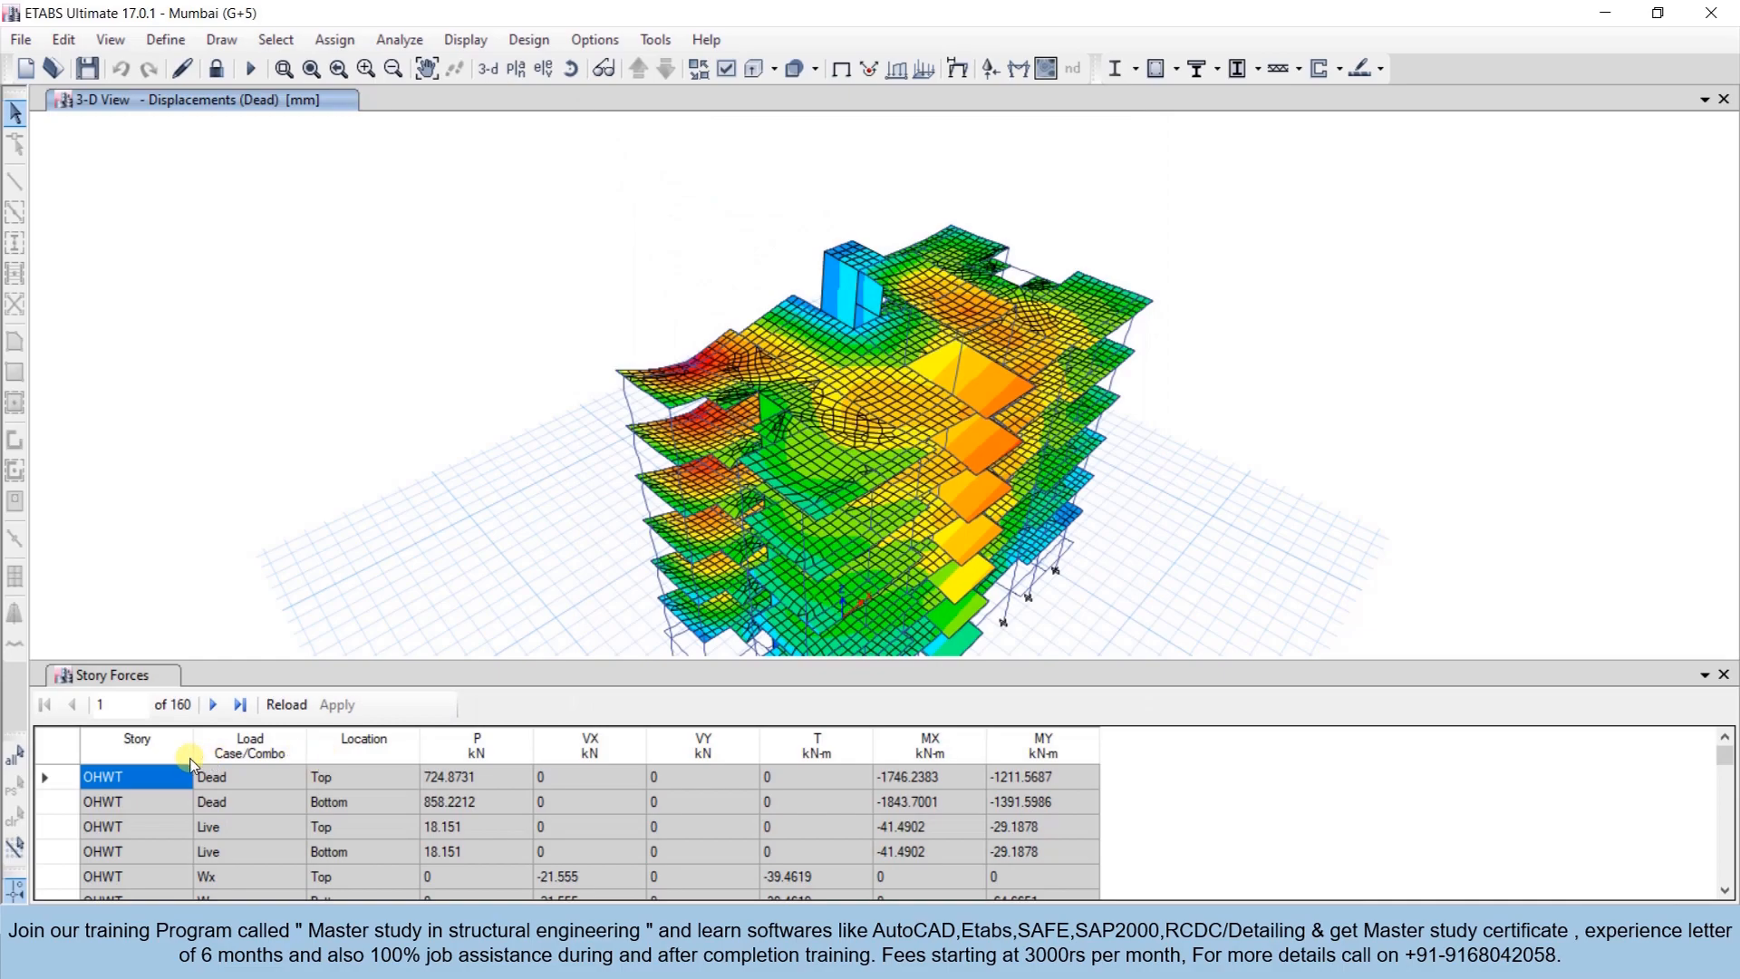
- Filter the story forces to load case Ex 1 and location Bottom, and review VX for every story
left_click(270, 749)
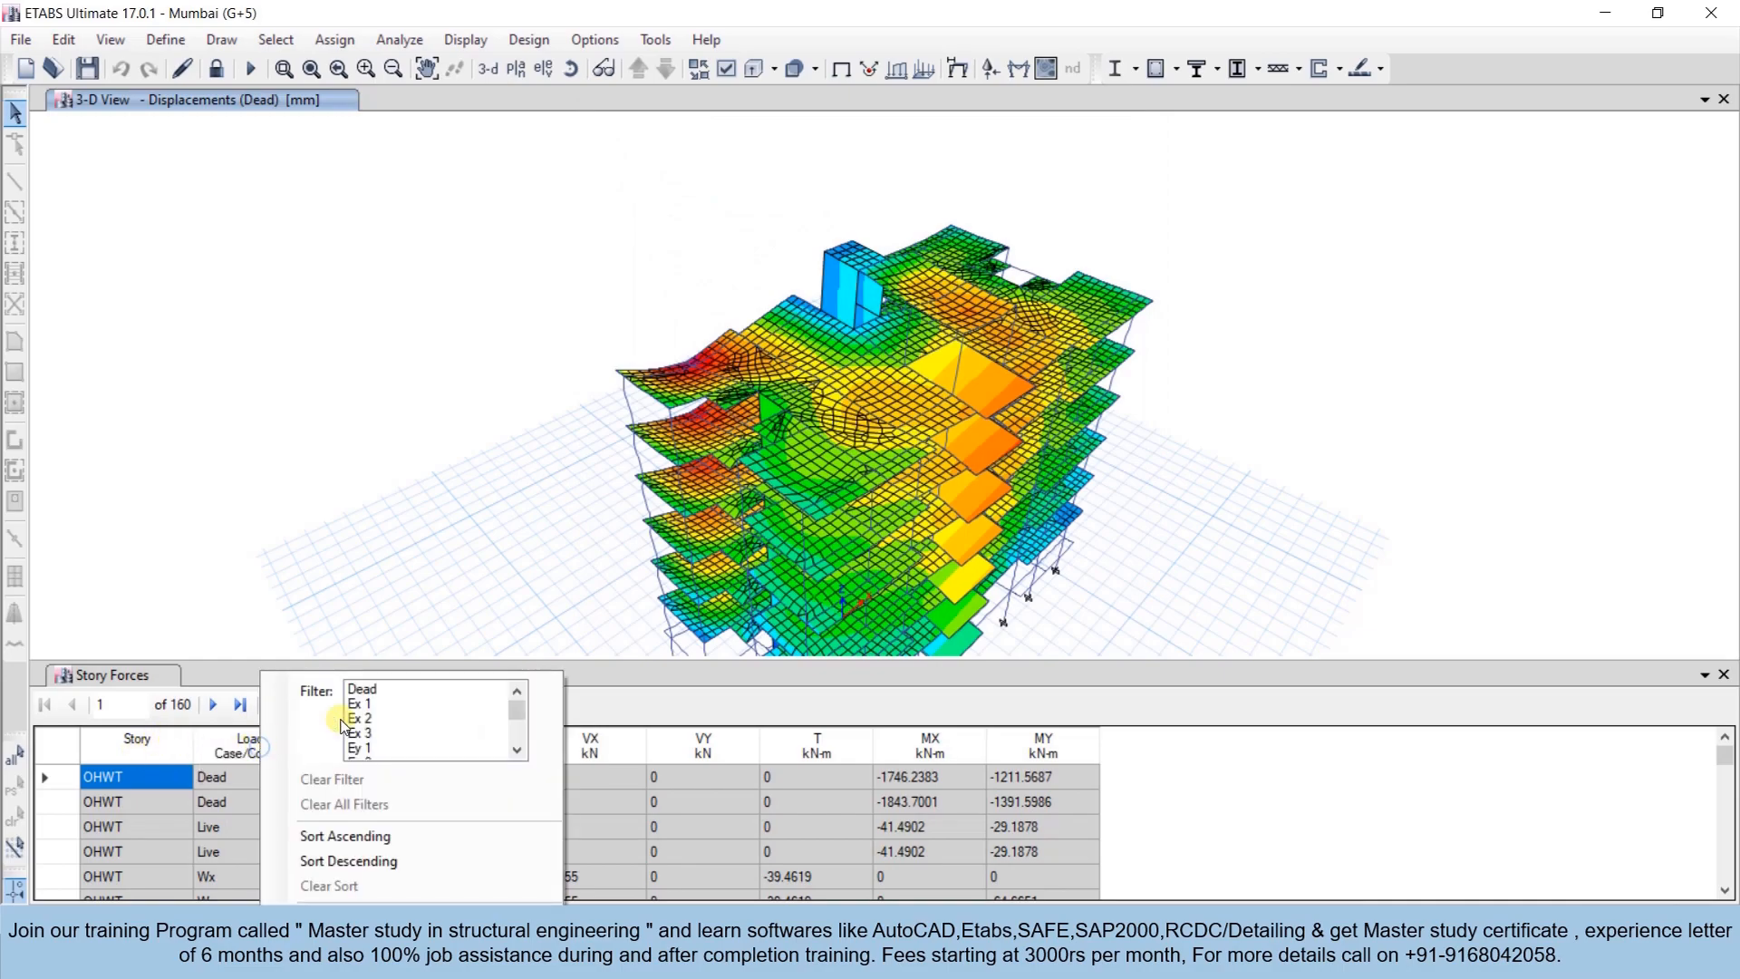
left_click(367, 704)
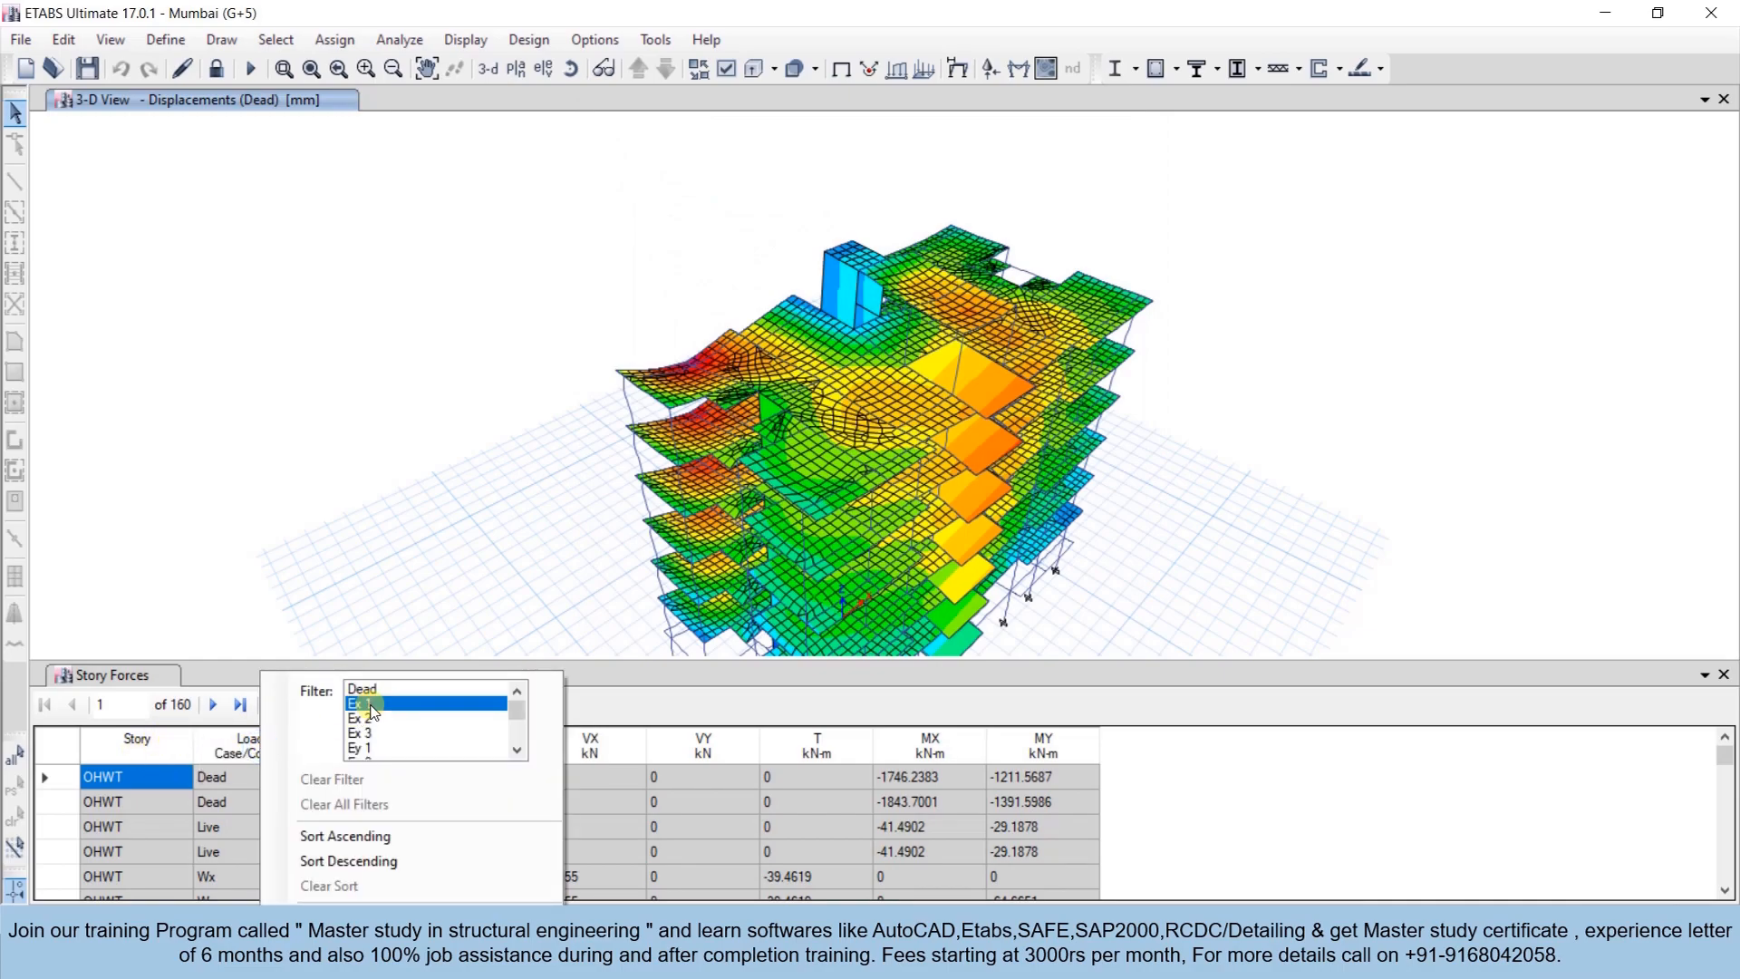
left_click(638, 695)
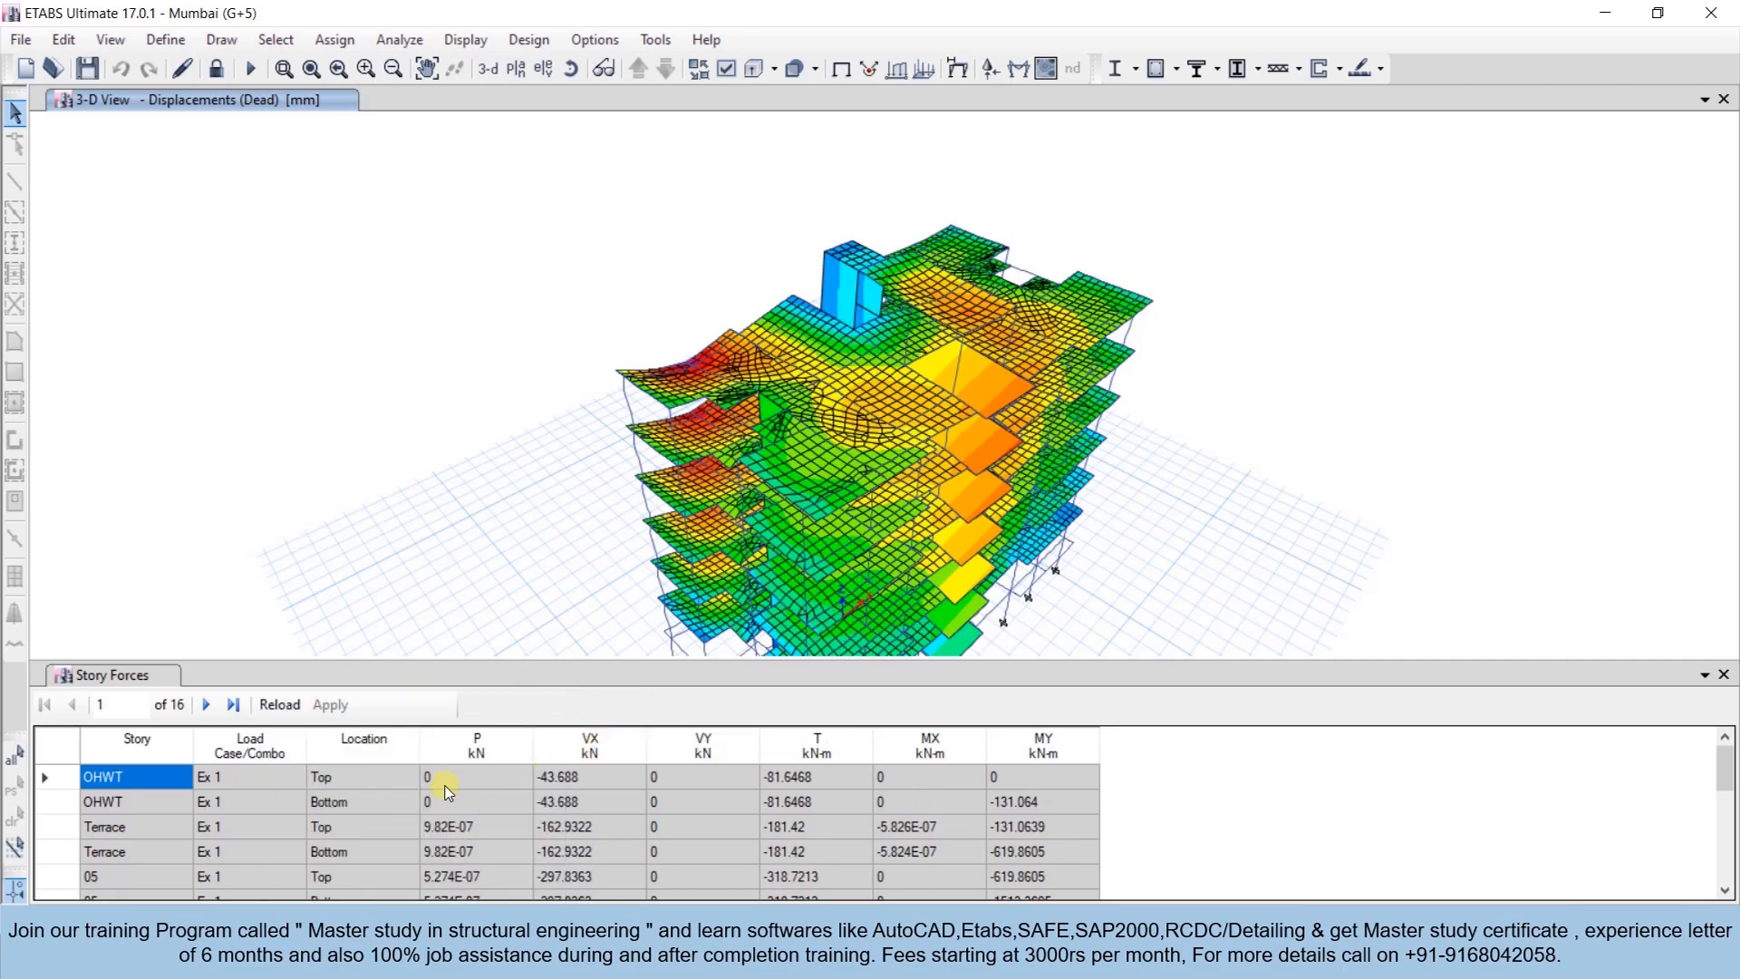
left_click(348, 741)
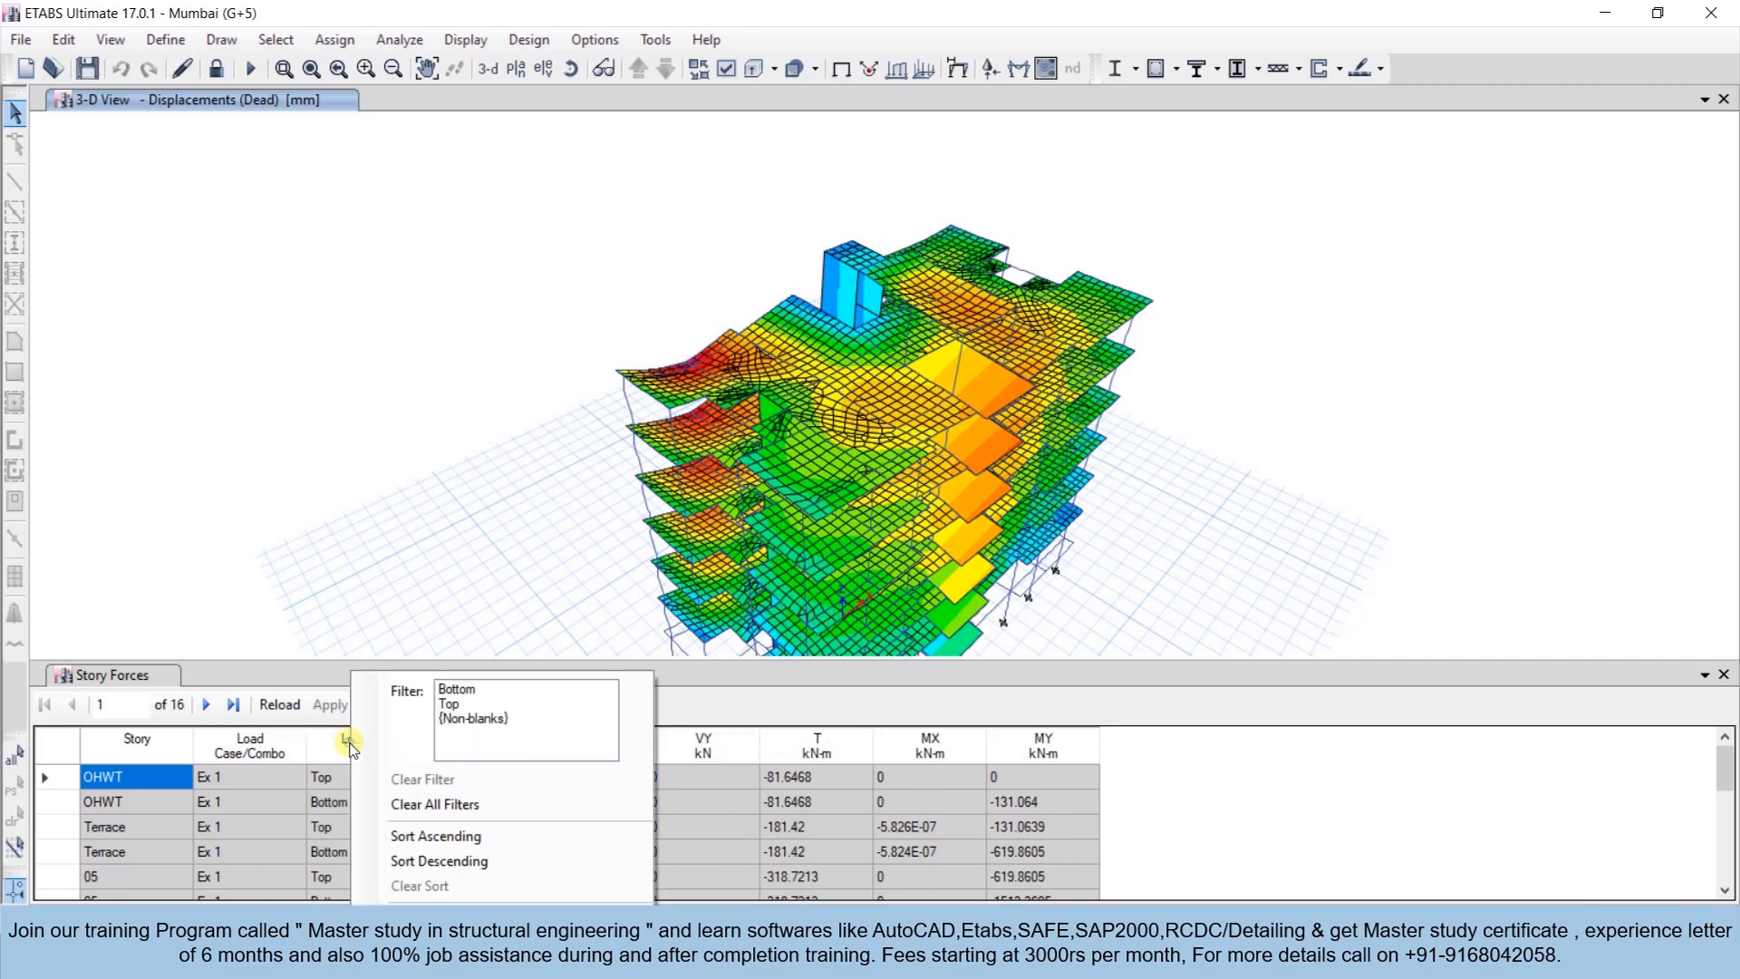
left_click(471, 690)
left_click(678, 683)
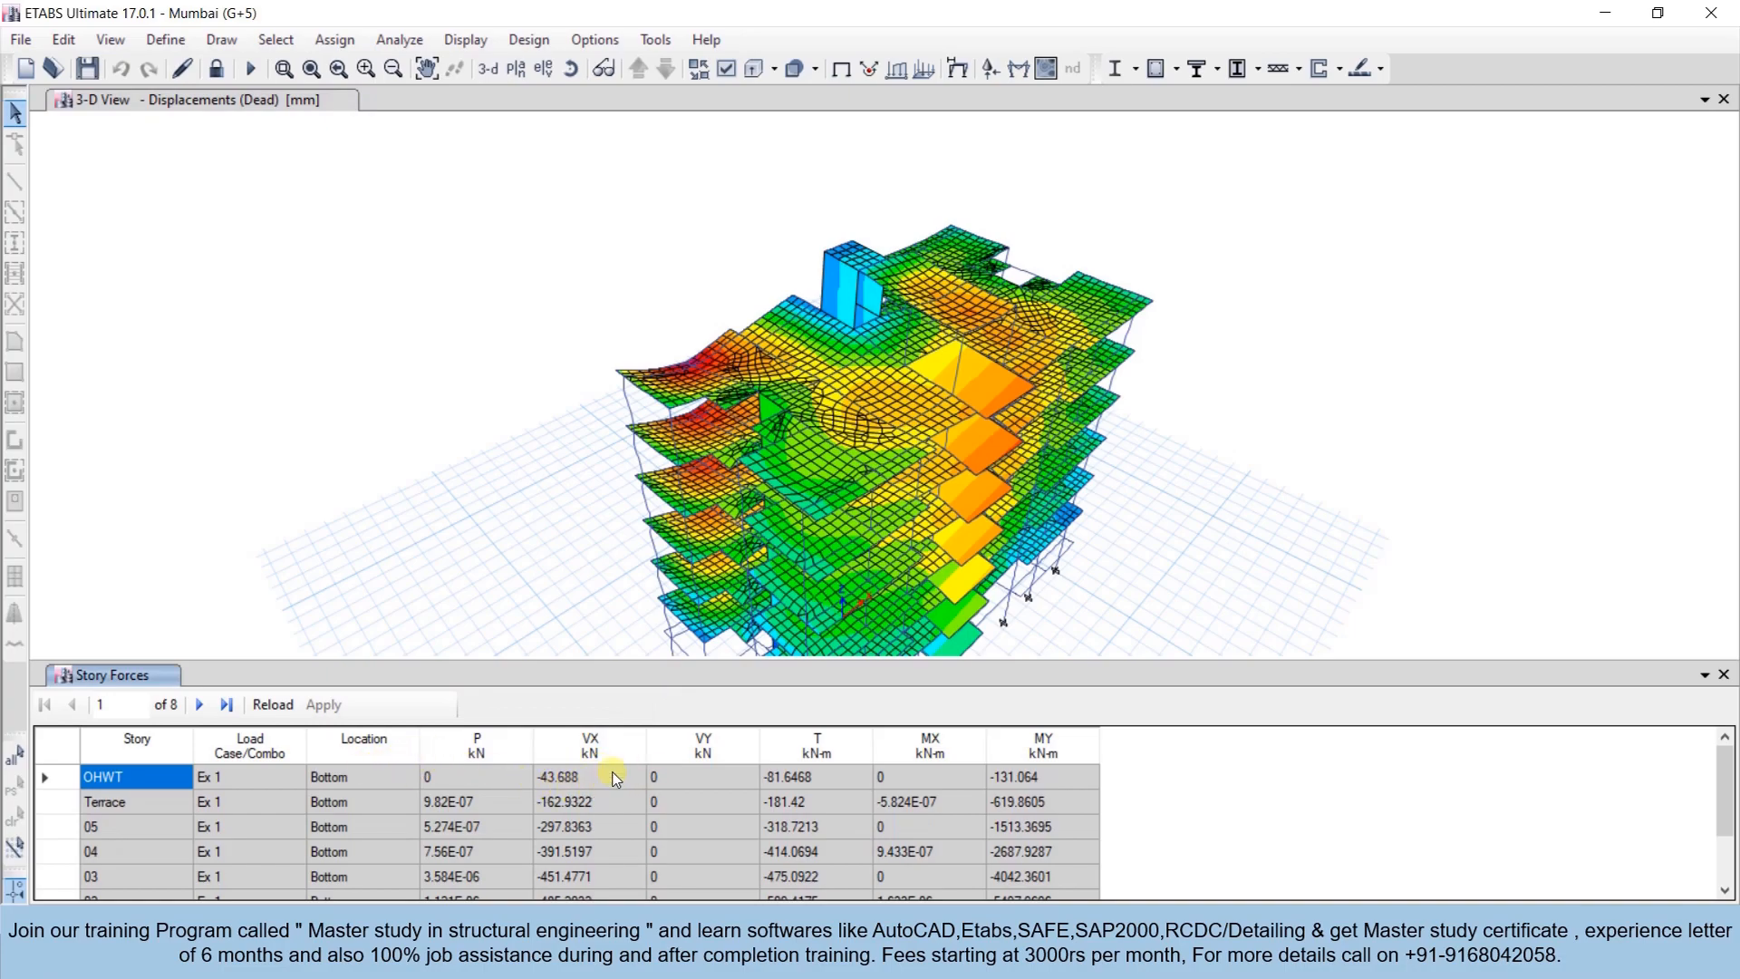
scroll(605, 780, "down", 1)
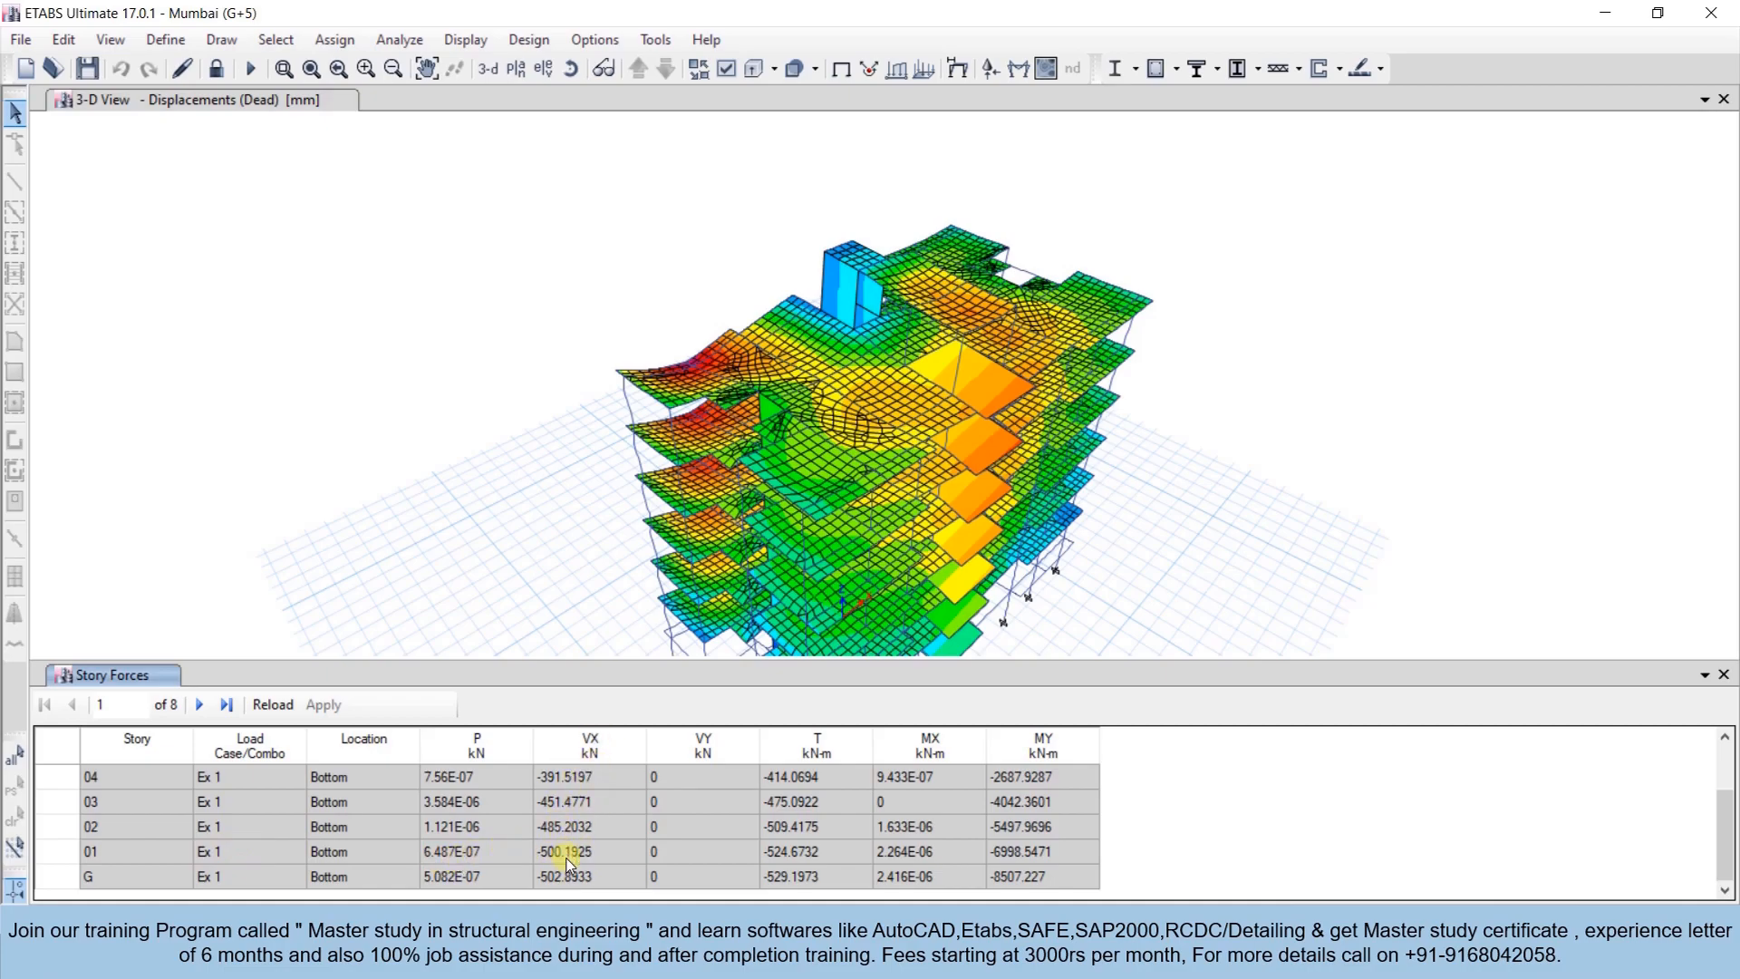
scroll(125, 815, "up", 1)
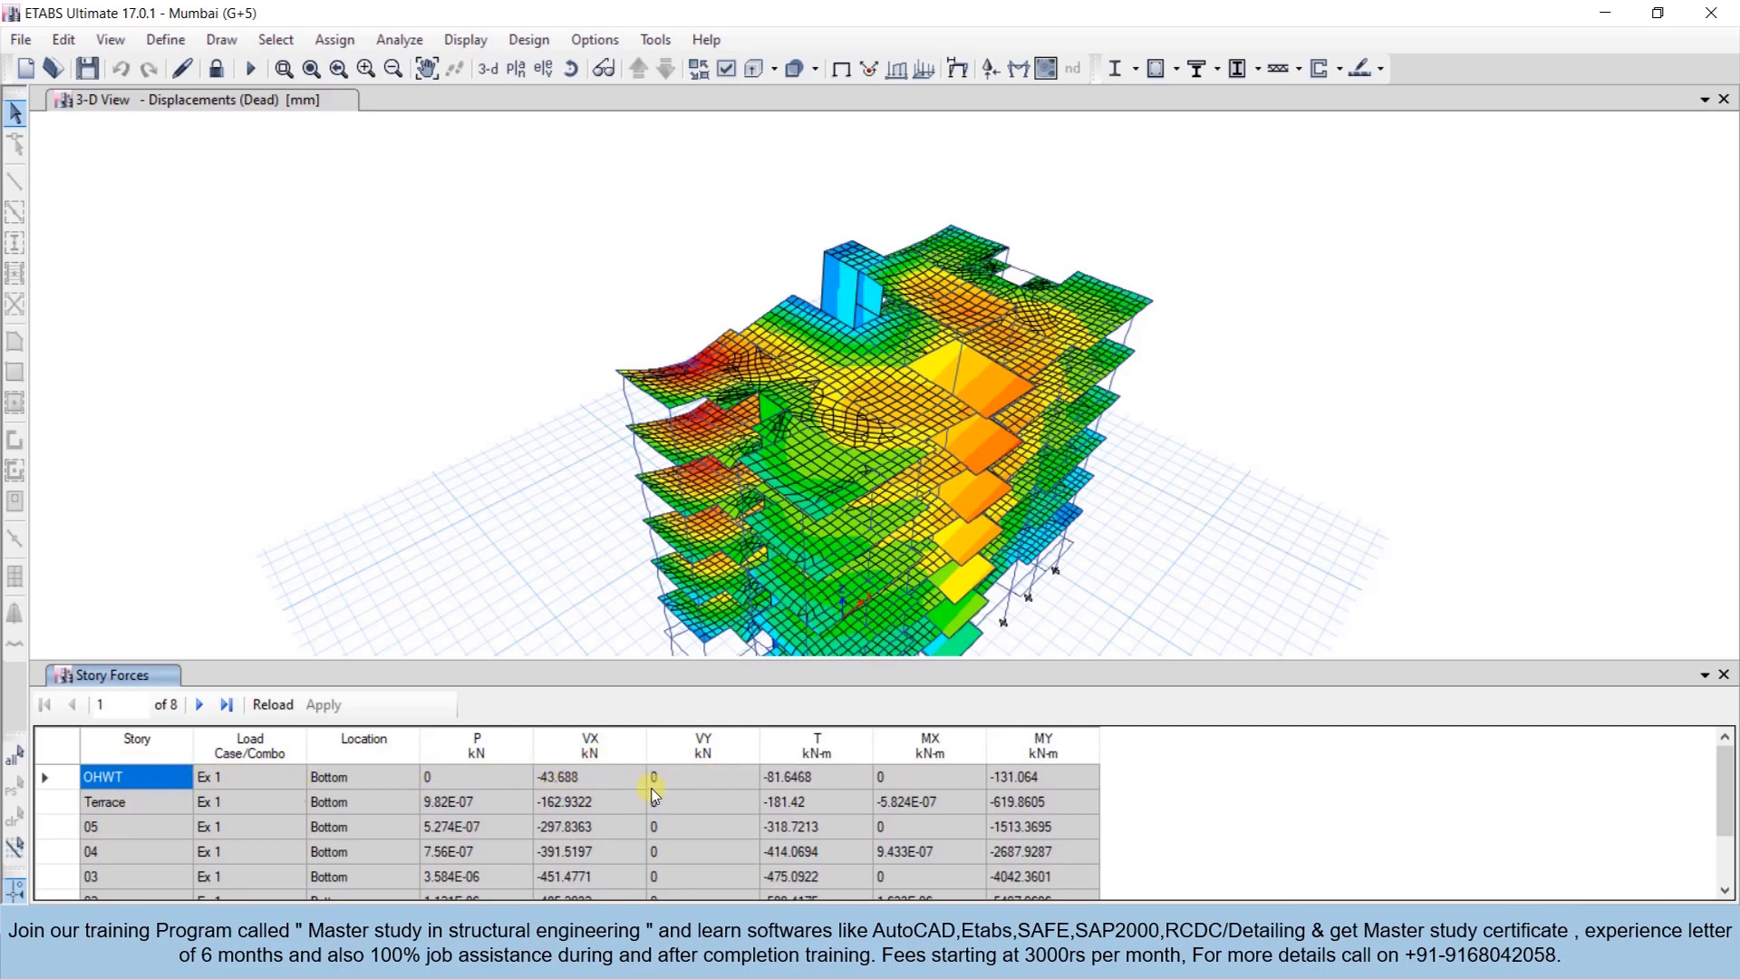
scroll(574, 796, "down", 2)
scroll(544, 806, "up", 3)
- Switch the story forces' load case filter to Ey 1 and review VY for every story
left_click(243, 753)
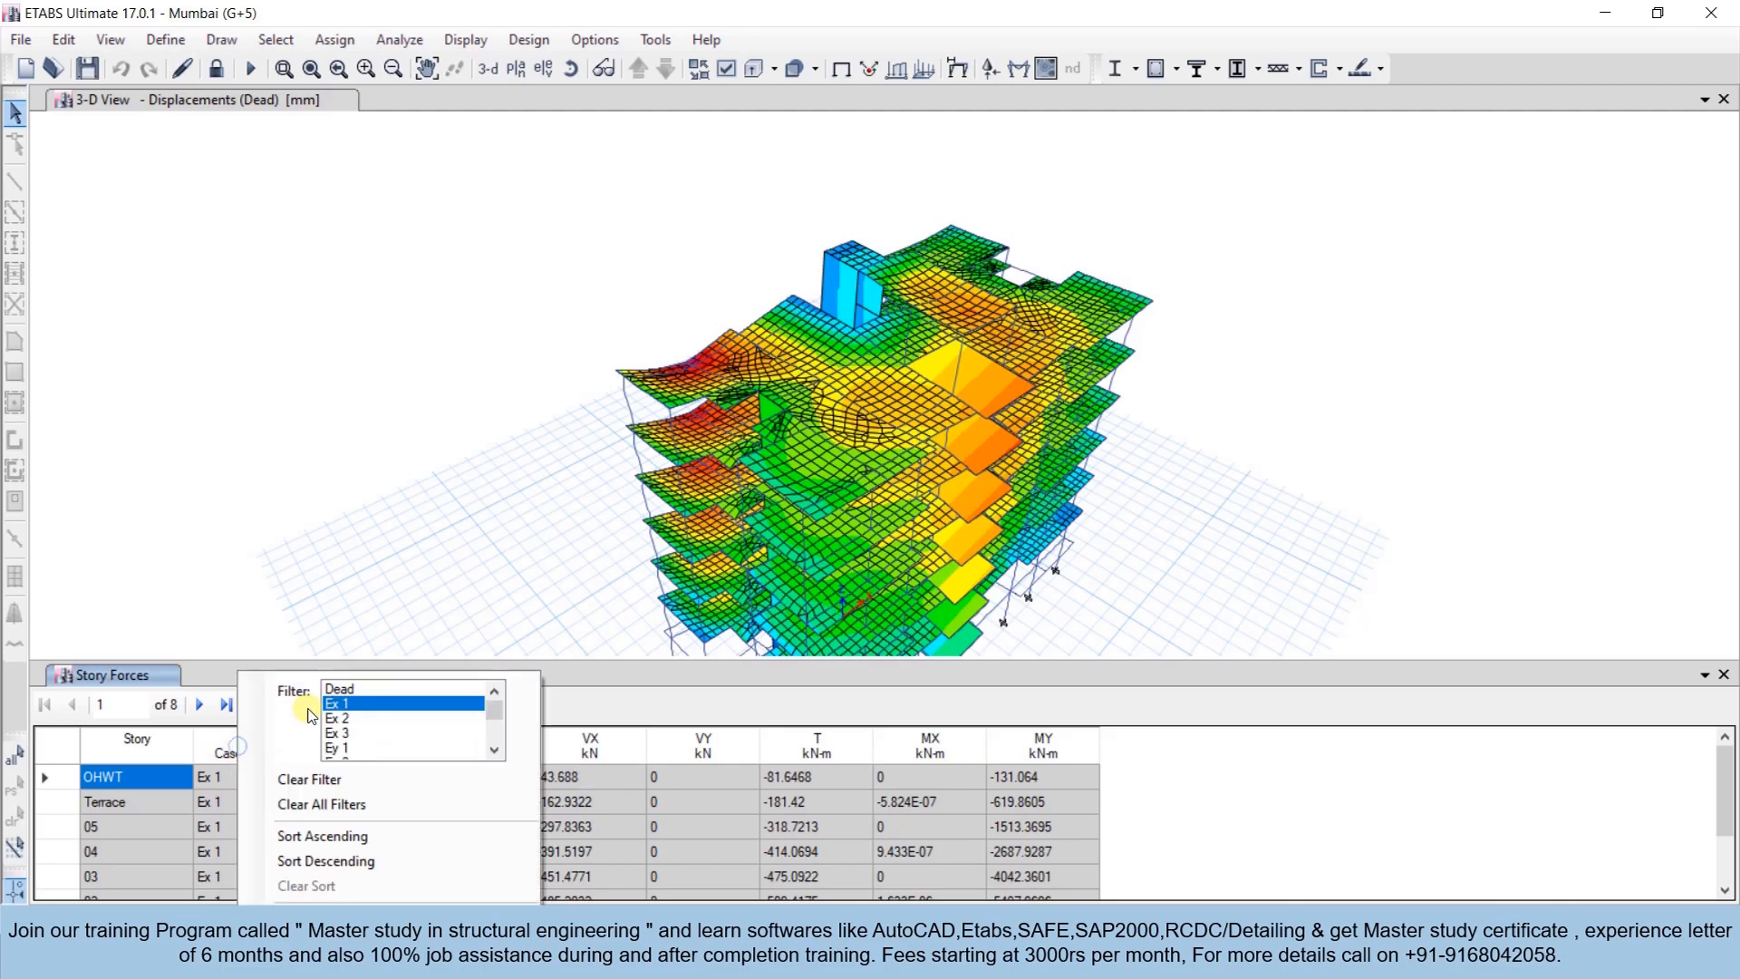
left_click(337, 751)
left_click(1215, 769)
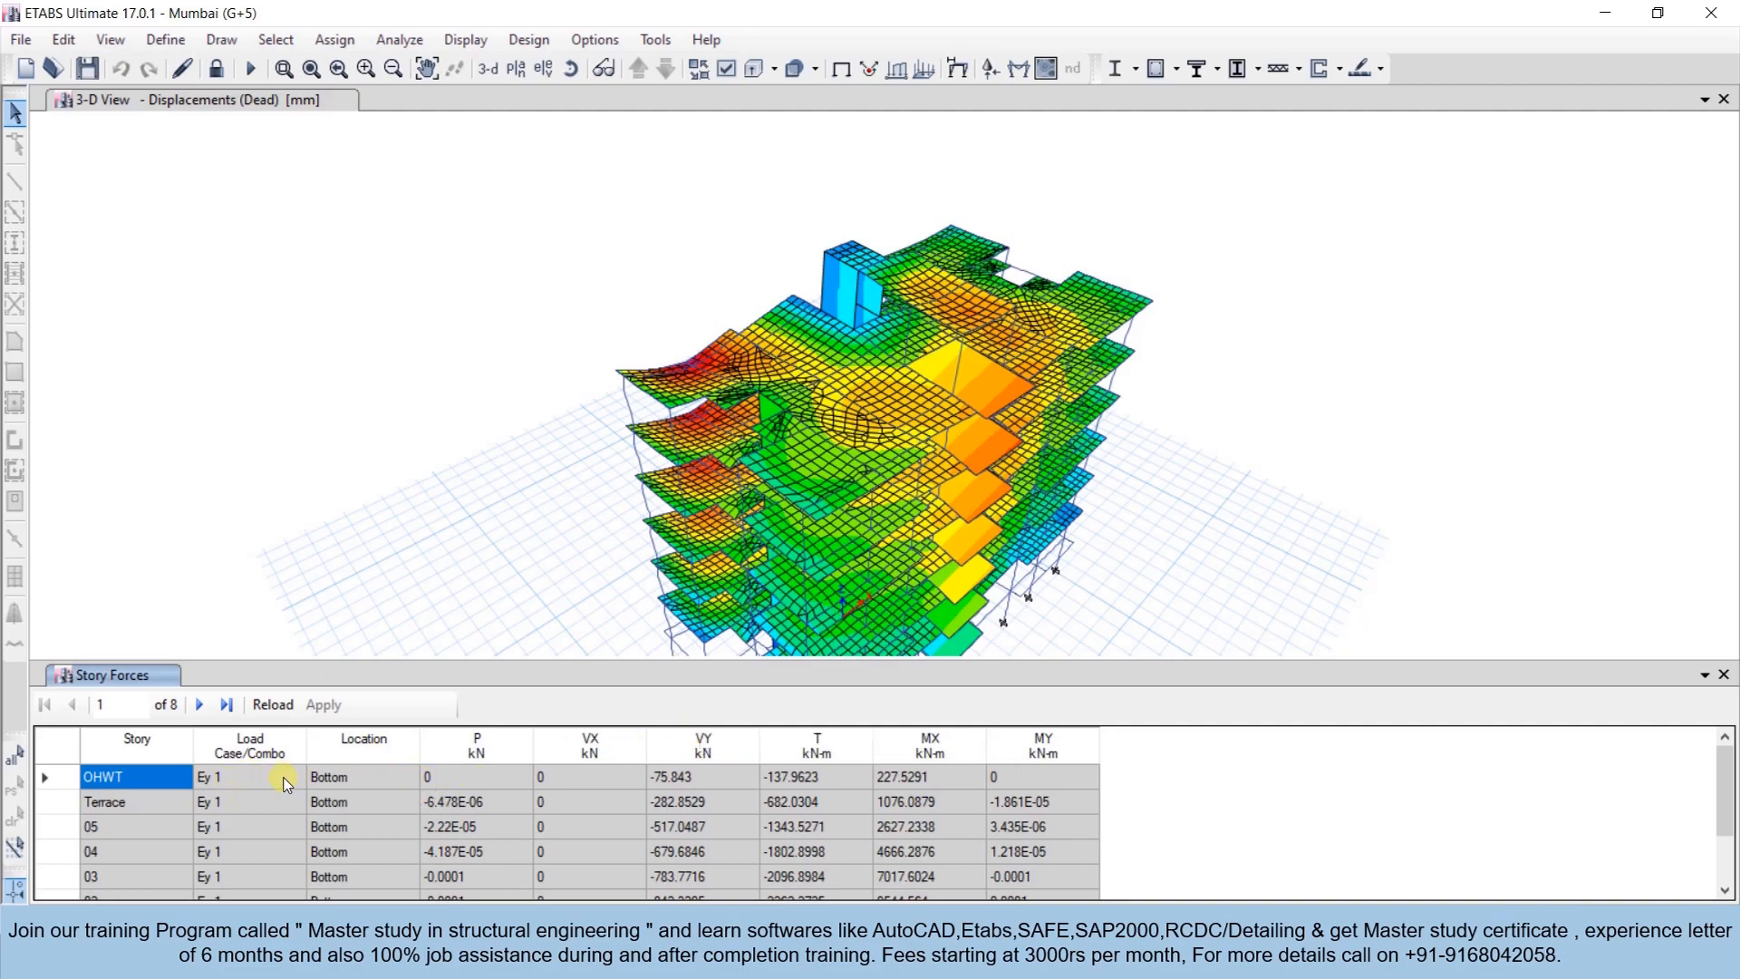
scroll(267, 784, "down", 1)
scroll(265, 787, "up", 1)
scroll(236, 839, "down", 1)
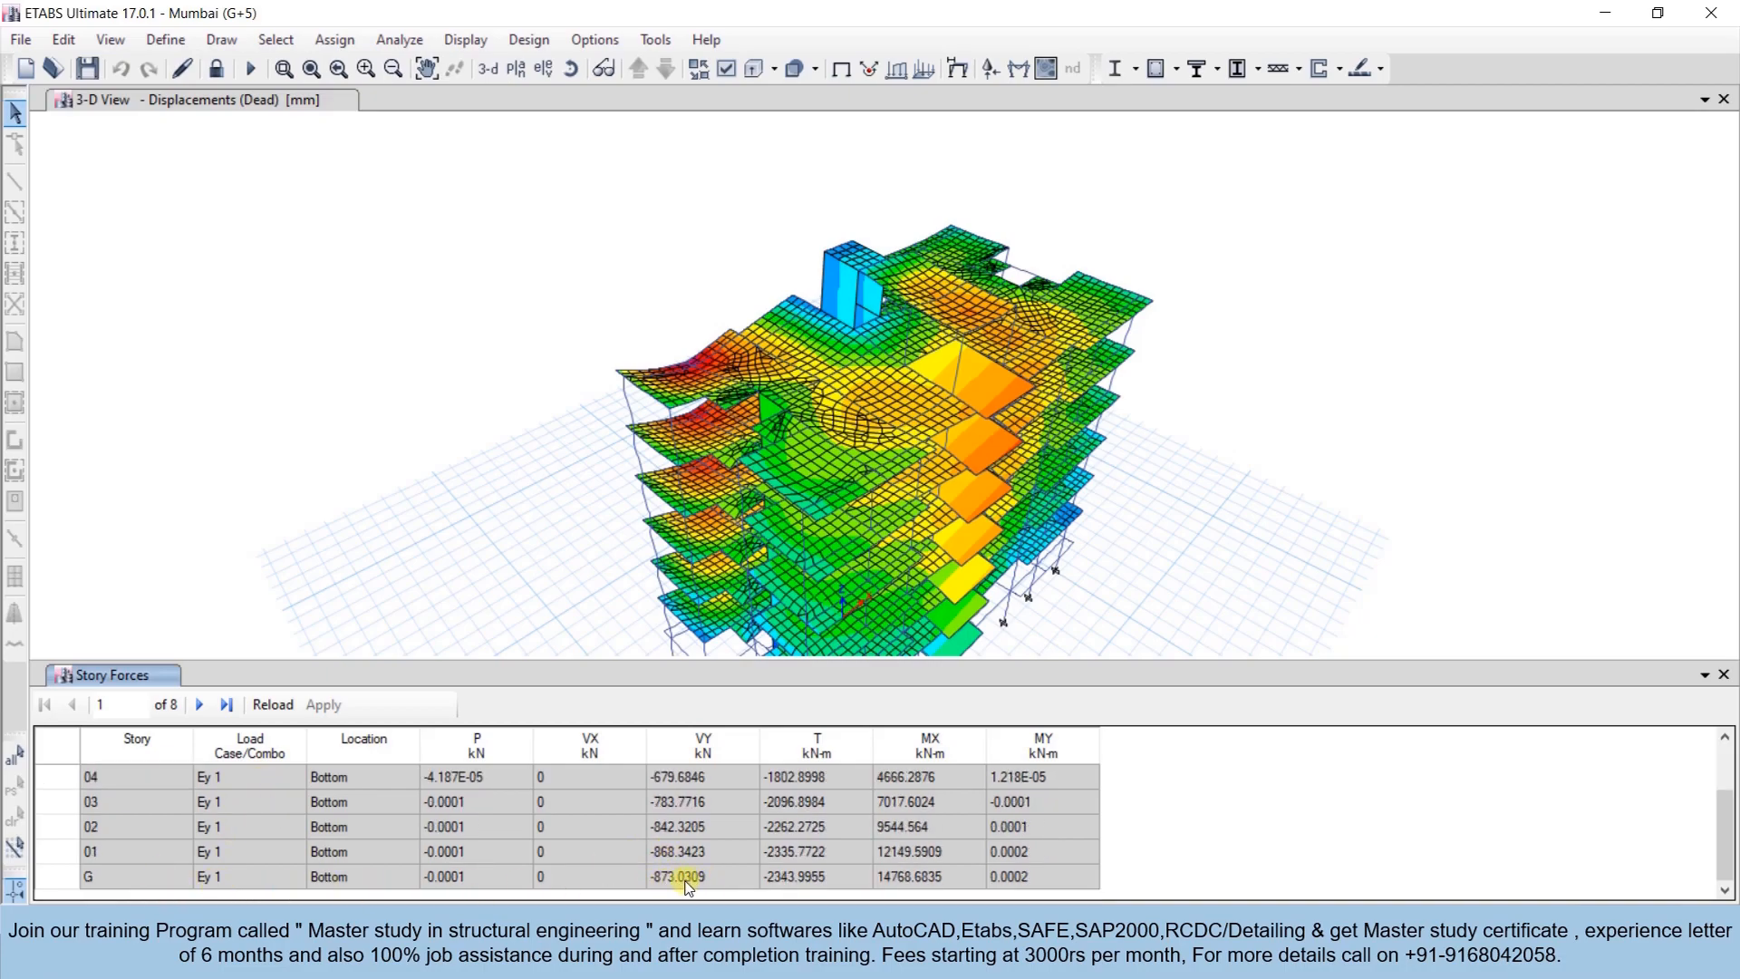
scroll(326, 827, "up", 1)
scroll(300, 827, "down", 1)
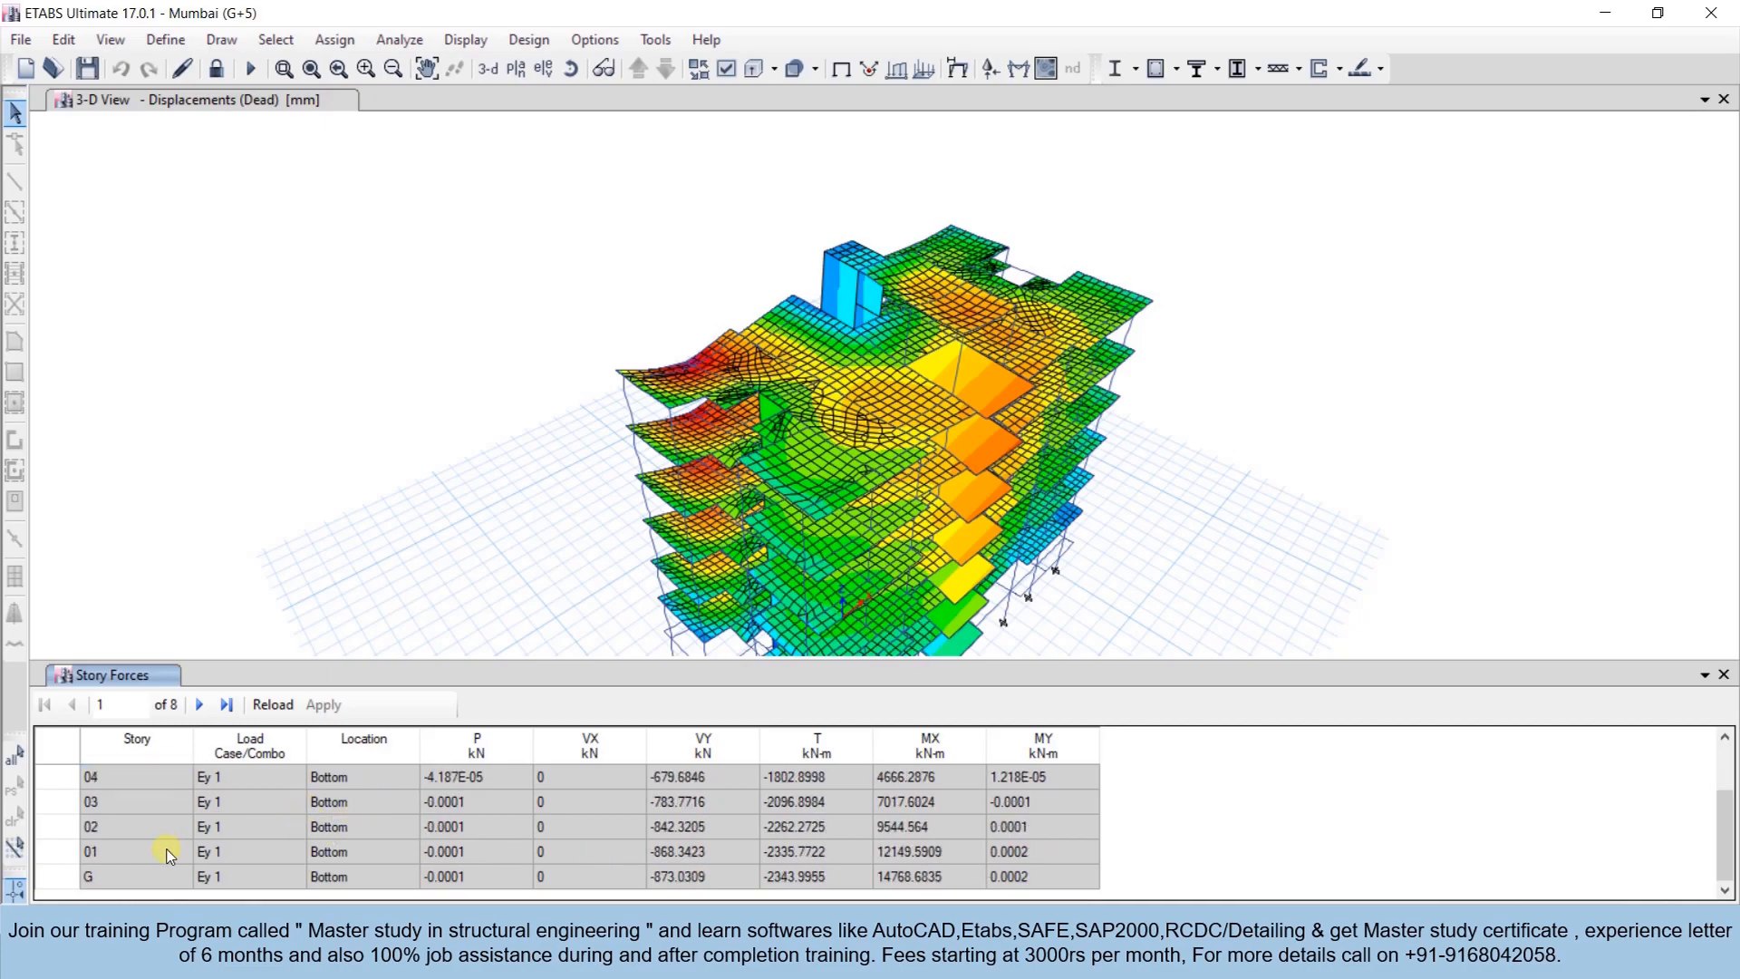
scroll(725, 879, "up", 1)
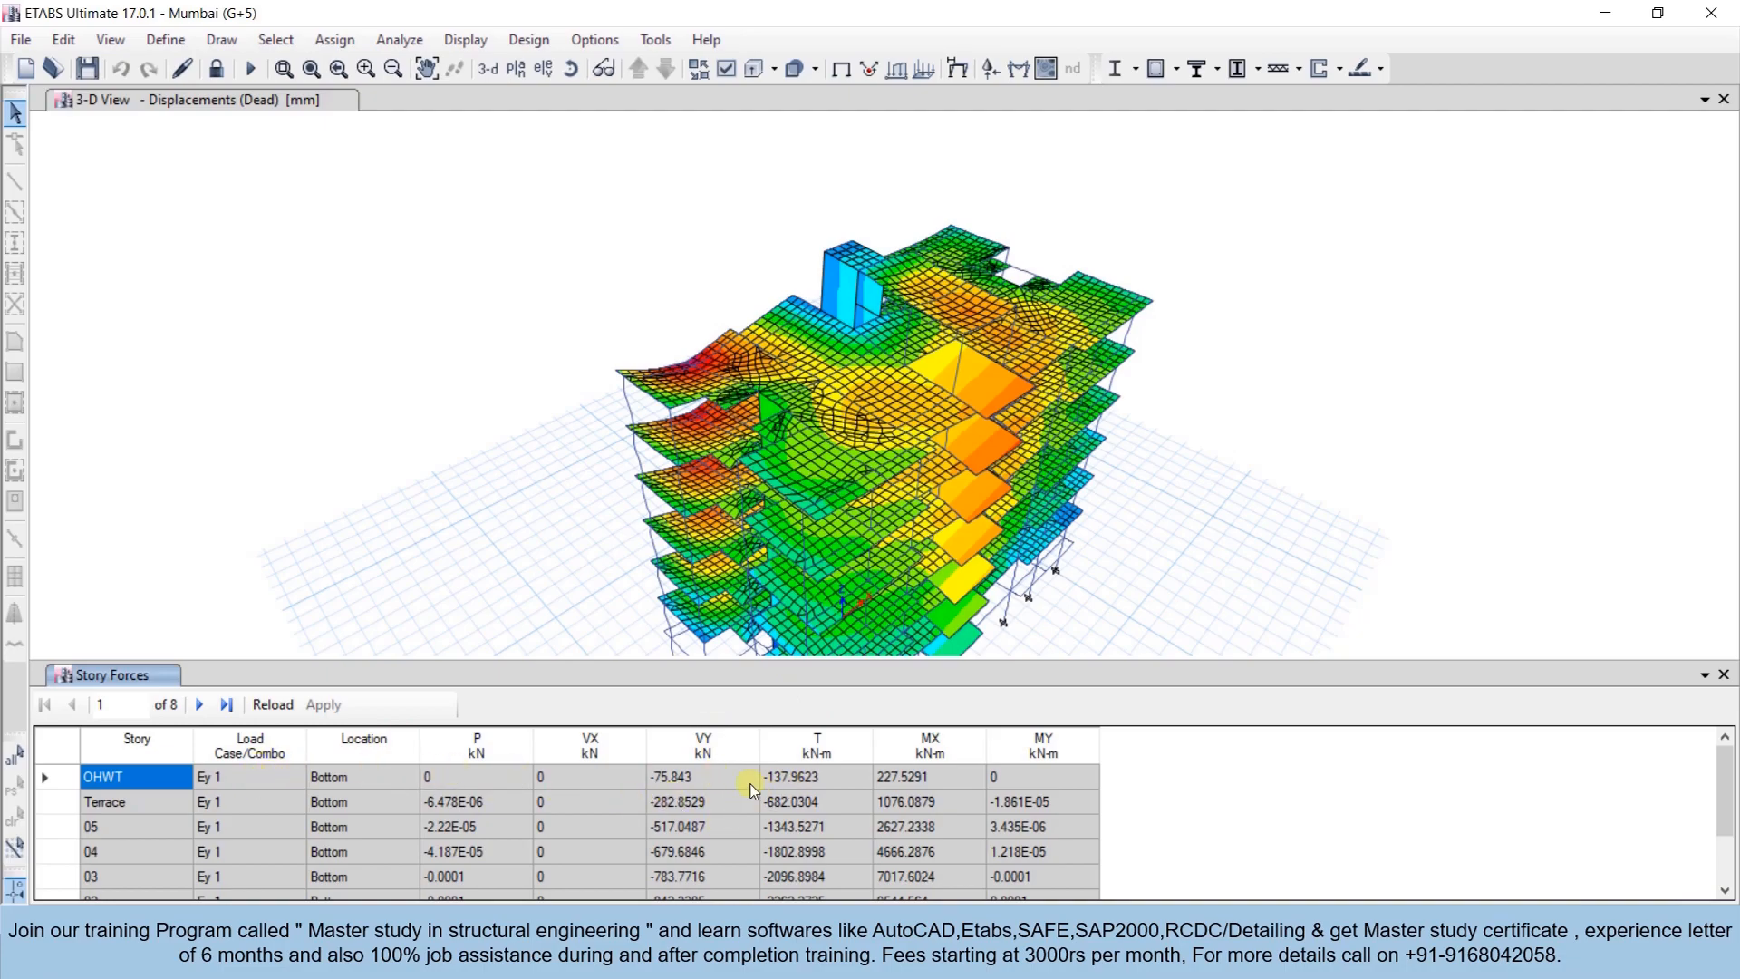
left_click(1234, 379)
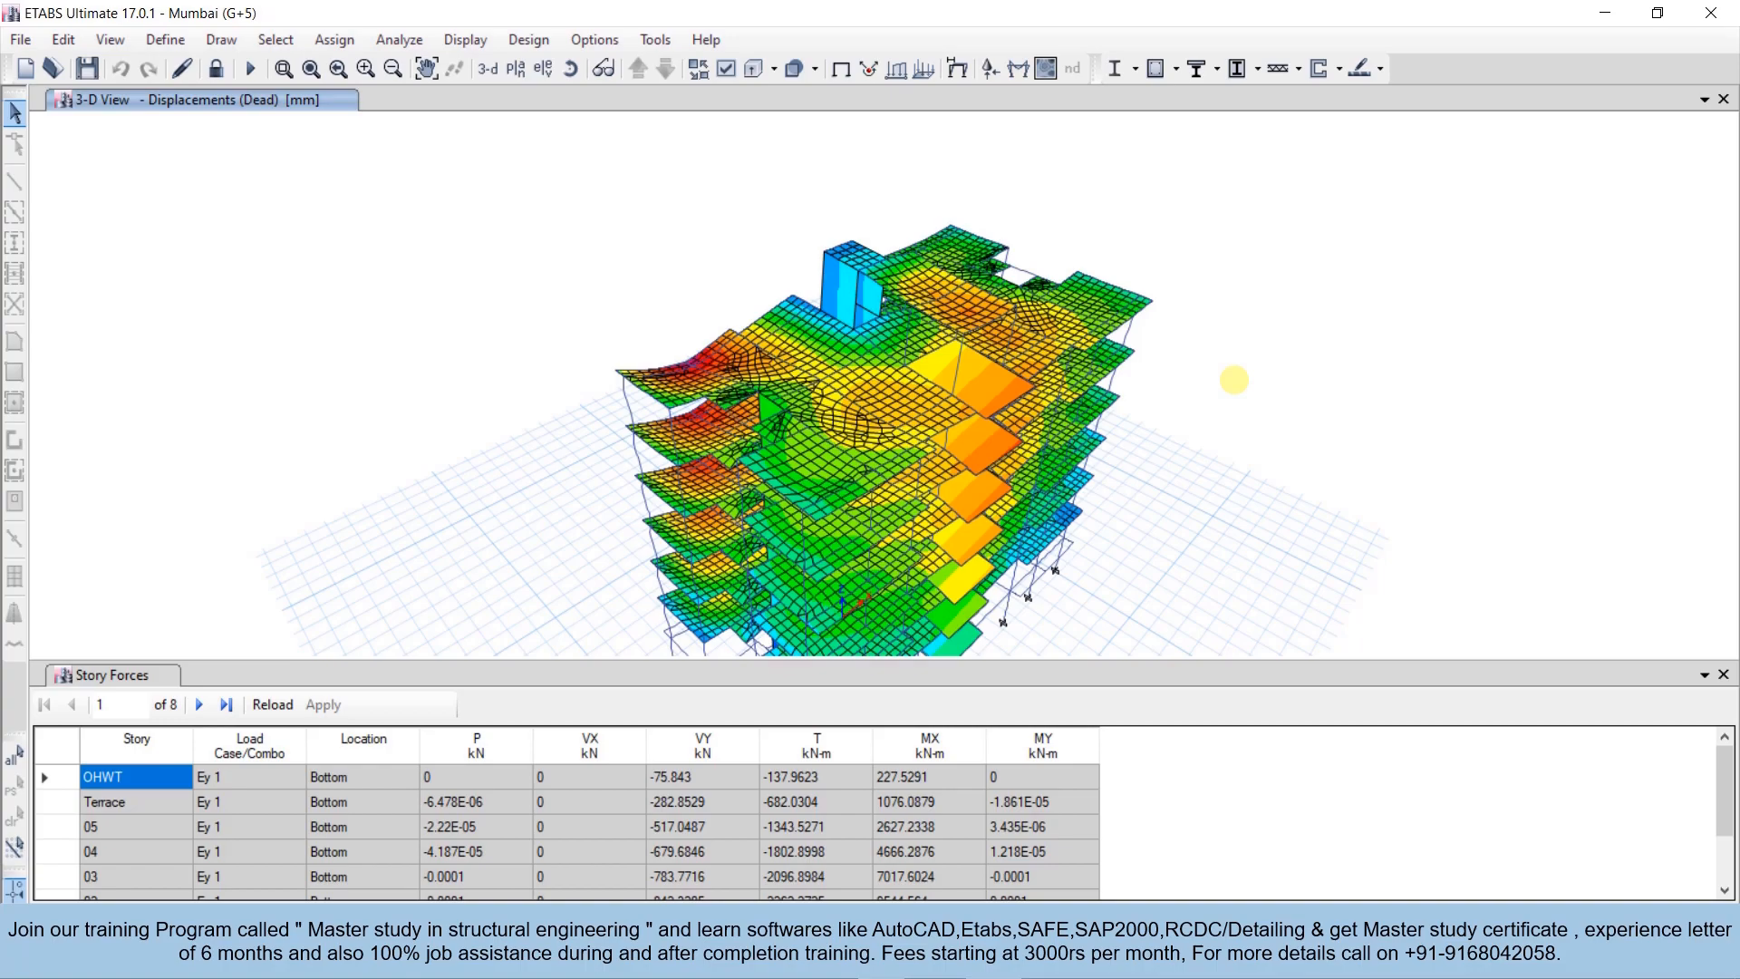